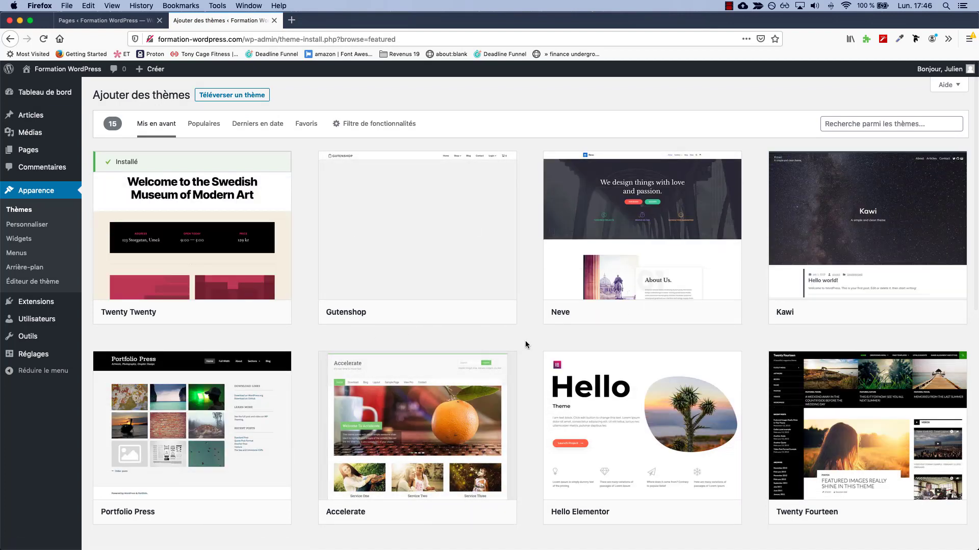
# Install the Neve theme and look over the site's front page in a new tab while it installs
pyautogui.moveTo(663, 312)
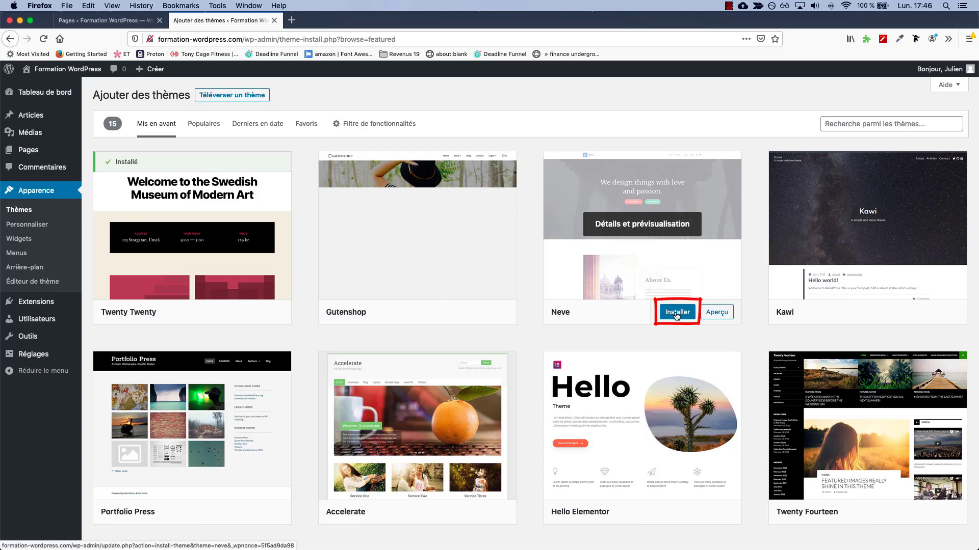
pyautogui.click(677, 316)
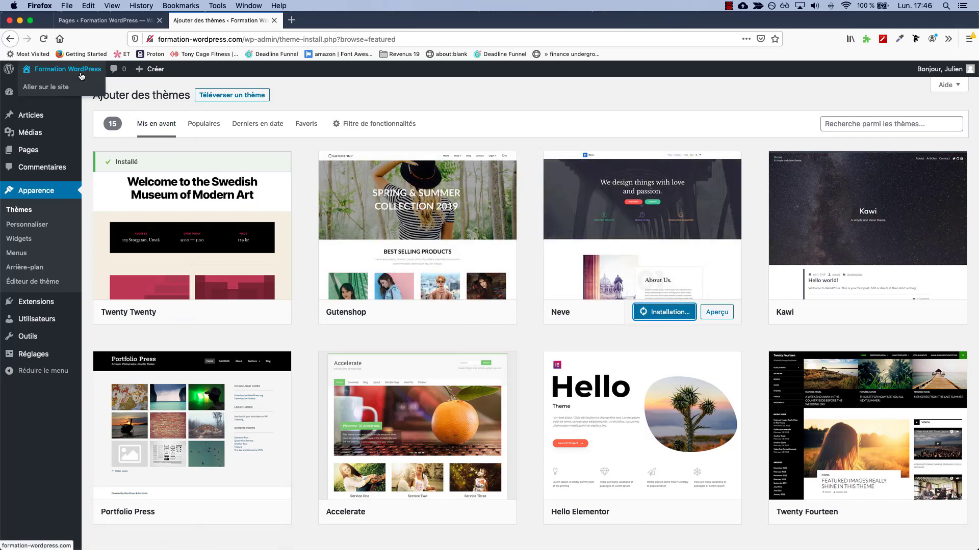
pyautogui.moveTo(67, 69); pyautogui.dragTo(330, 28)
pyautogui.click(338, 20)
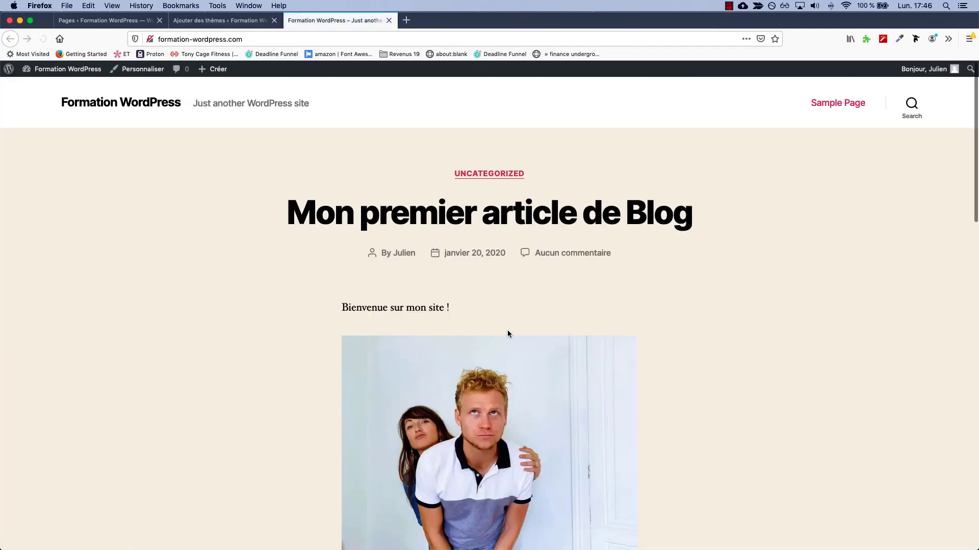
pyautogui.scroll(-3, 320, 392)
pyautogui.scroll(-3, 320, 395)
pyautogui.scroll(10, 268, 112)
# Activate the Neve theme and reload the site's front page to check the new look
pyautogui.click(221, 20)
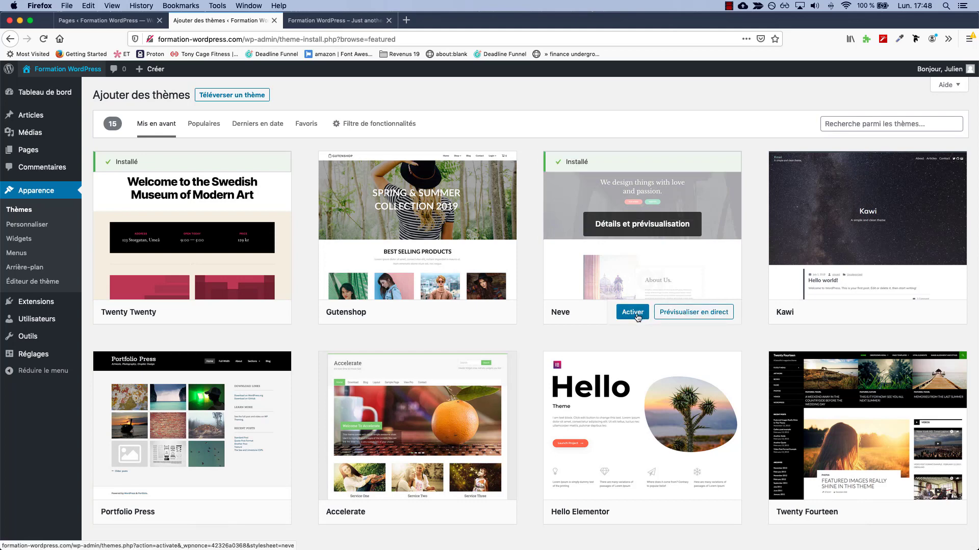
pyautogui.click(632, 312)
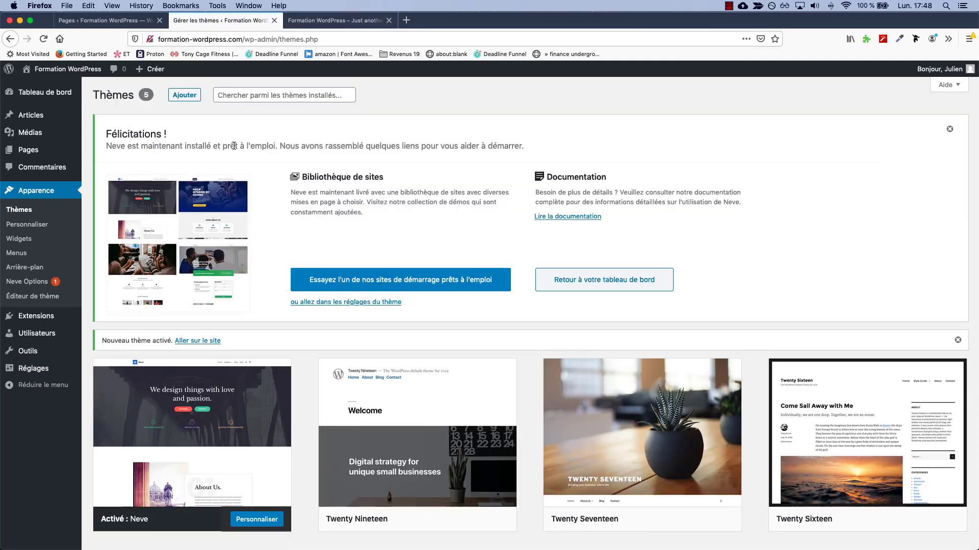
pyautogui.doubleClick(265, 146)
pyautogui.click(329, 21)
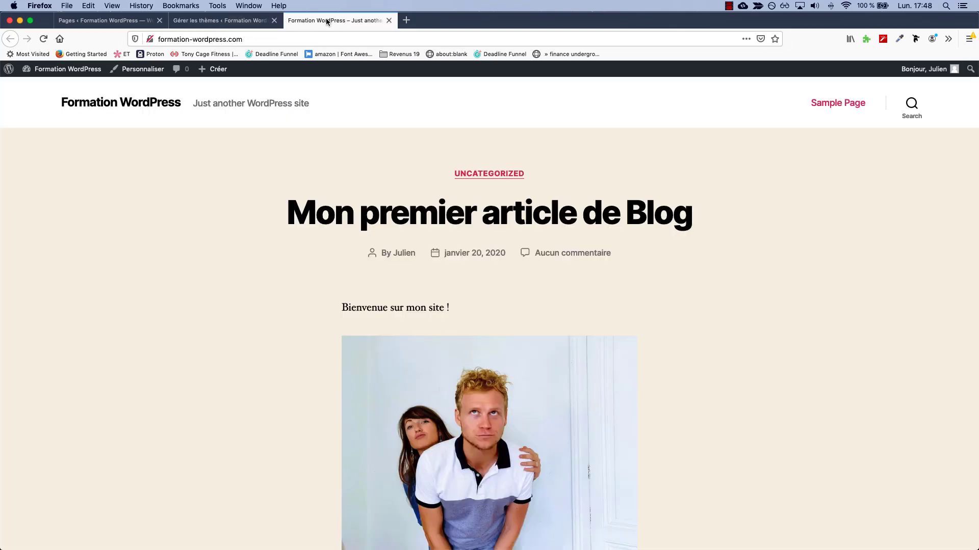
pyautogui.click(43, 38)
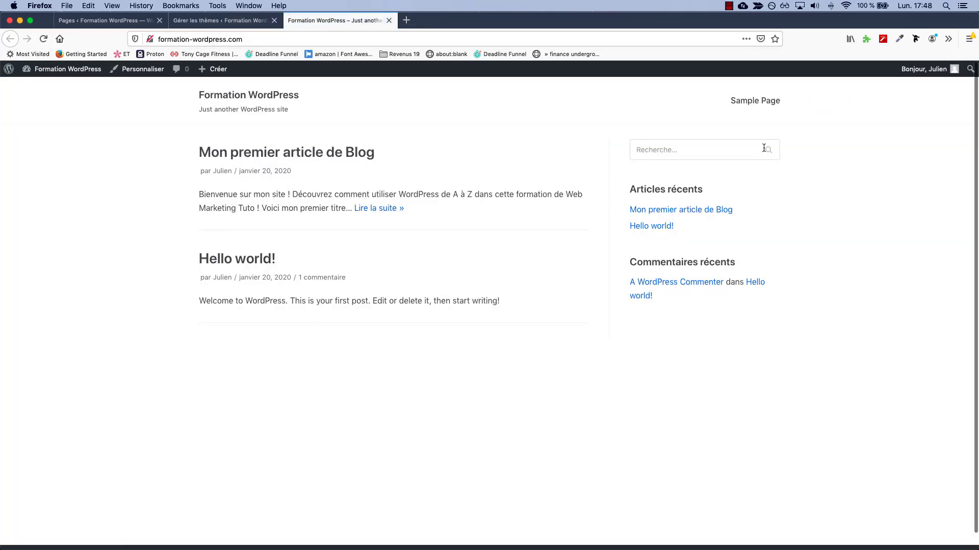
# Review the installed themes, and look through the featured themes available to add
pyautogui.click(221, 21)
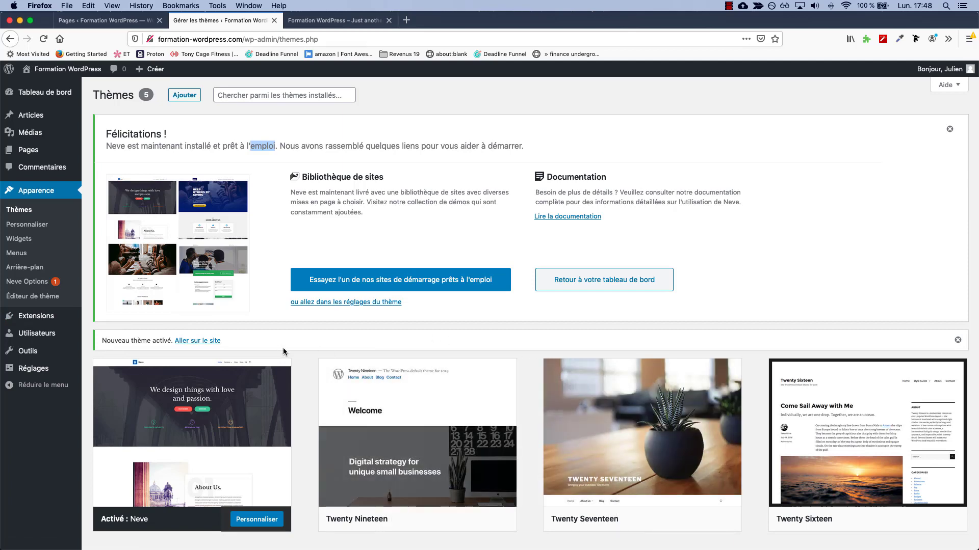
pyautogui.scroll(-5, 299, 357)
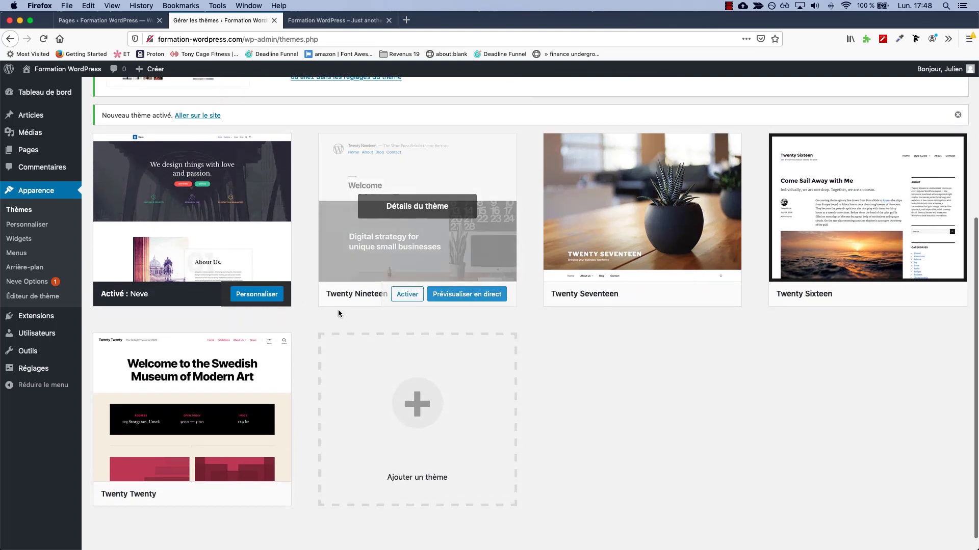
pyautogui.scroll(2, 296, 311)
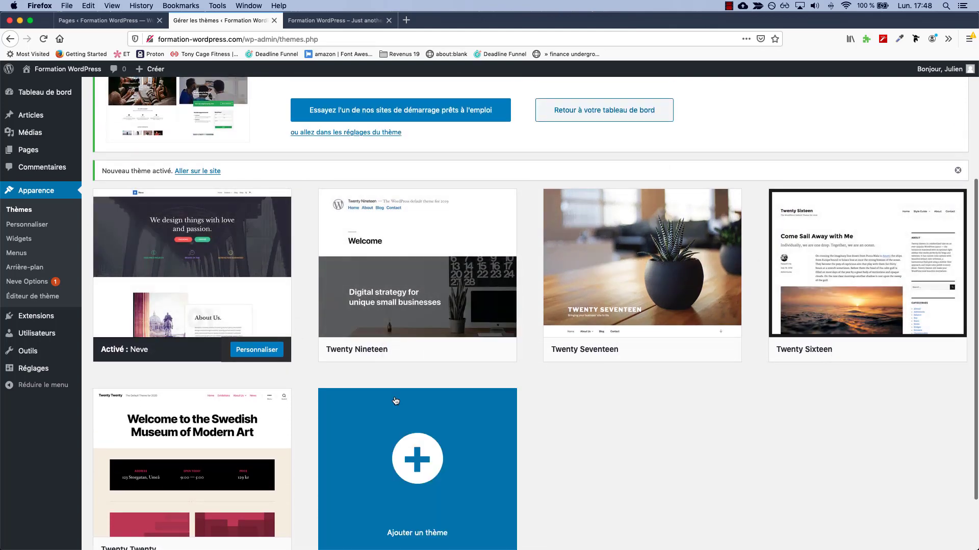
pyautogui.scroll(3, 429, 326)
pyautogui.scroll(2, 430, 324)
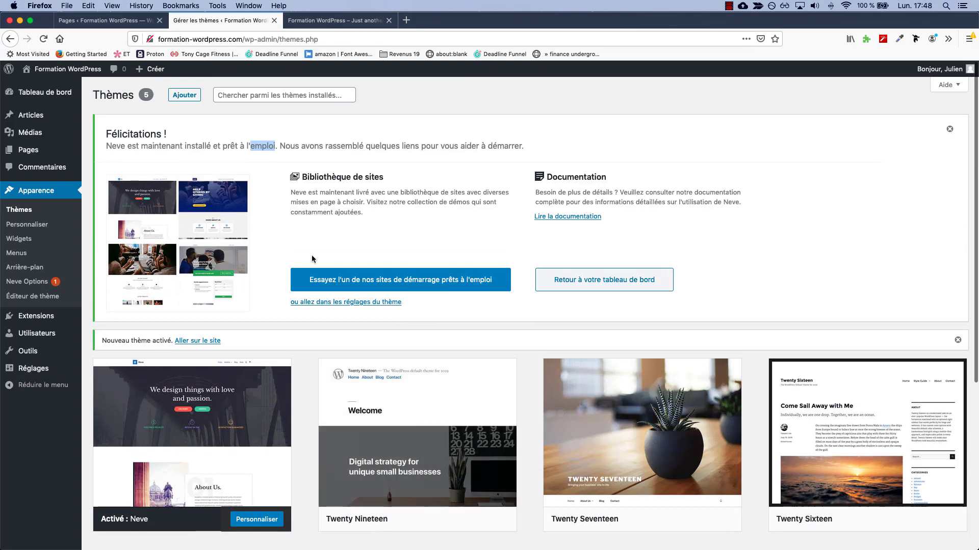
pyautogui.click(184, 98)
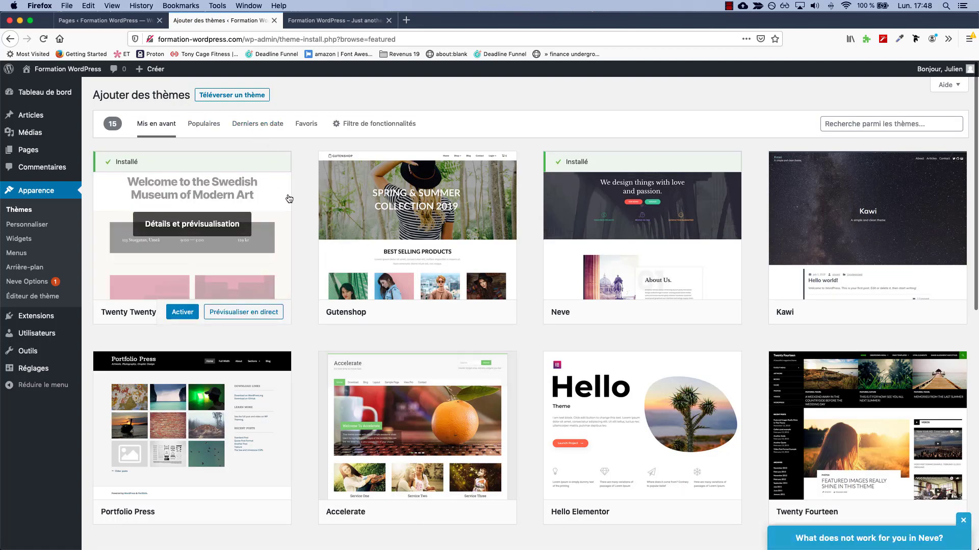
pyautogui.click(962, 390)
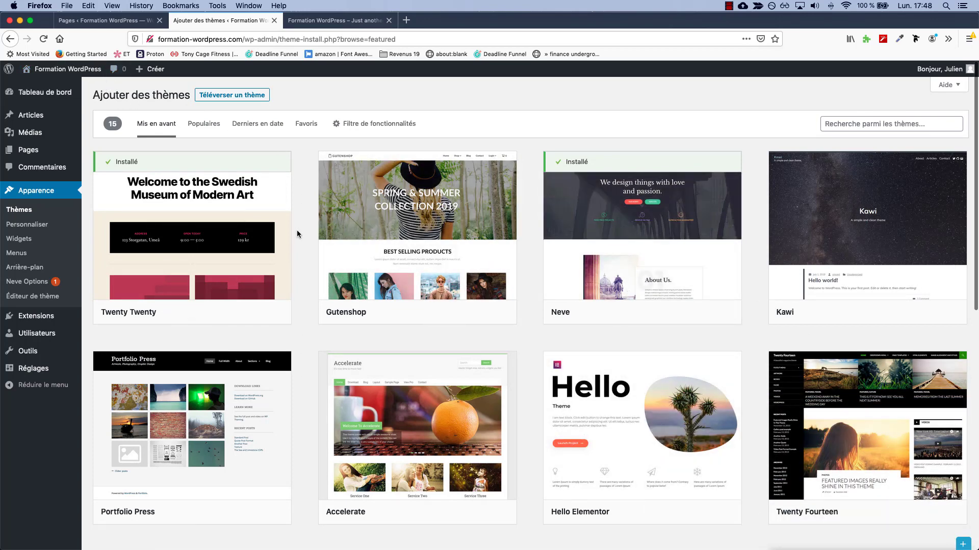
pyautogui.scroll(-5, 298, 236)
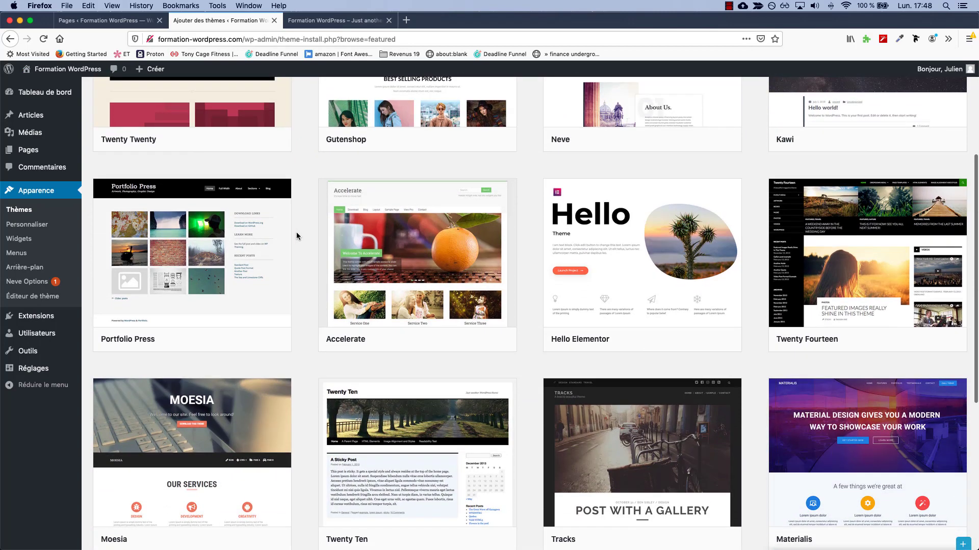
pyautogui.scroll(-3, 297, 236)
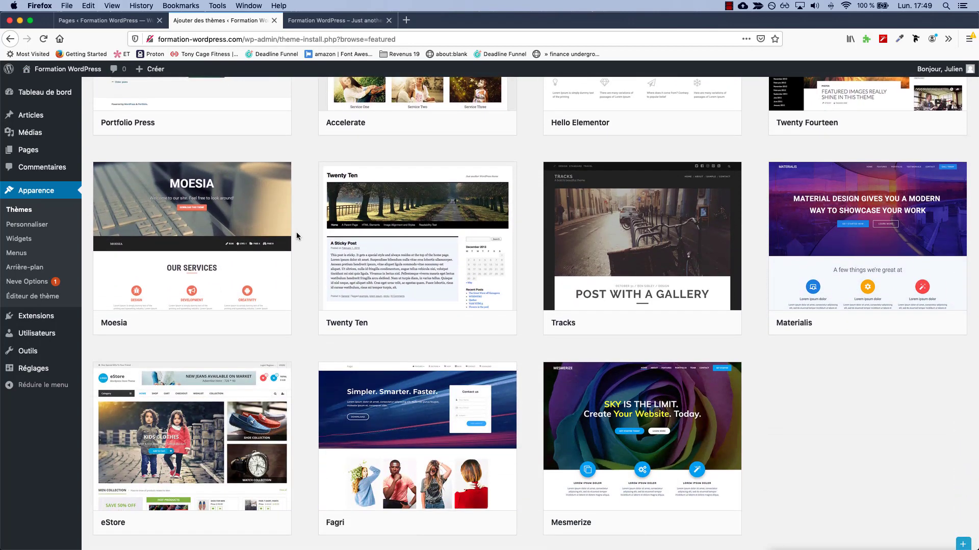
pyautogui.scroll(8, 297, 236)
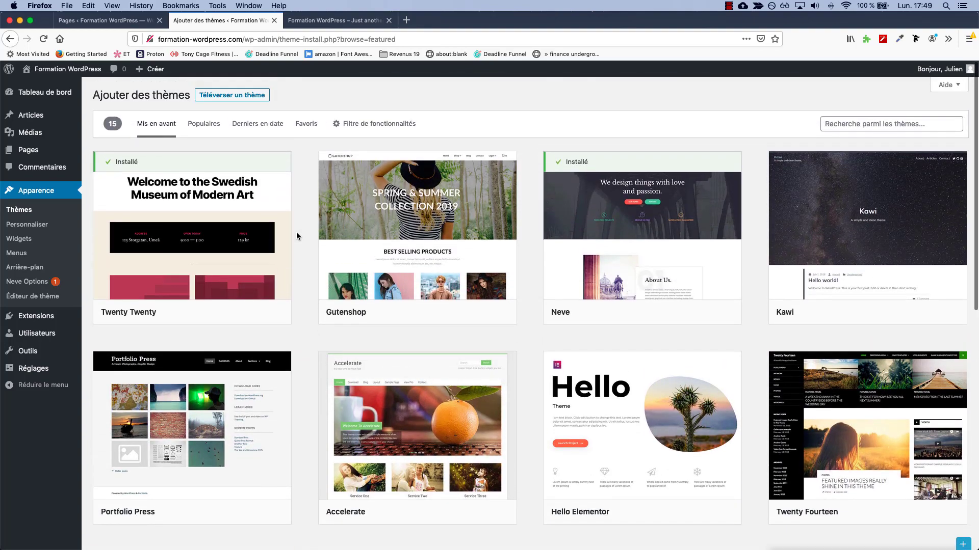
# Install and activate the Astra theme from the popular themes, and reload the site's front page to check it
pyautogui.click(210, 120)
pyautogui.scroll(-10, 300, 230)
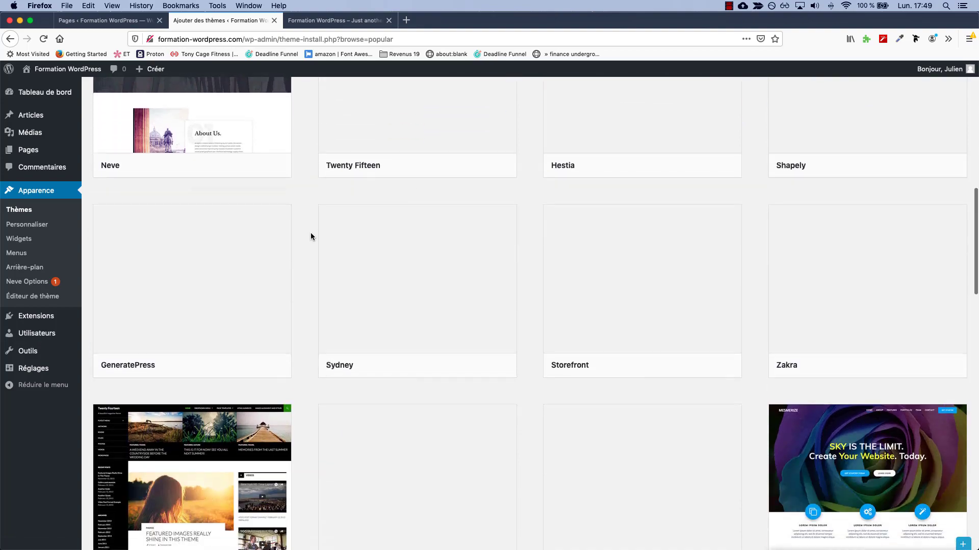
pyautogui.scroll(-6, 531, 366)
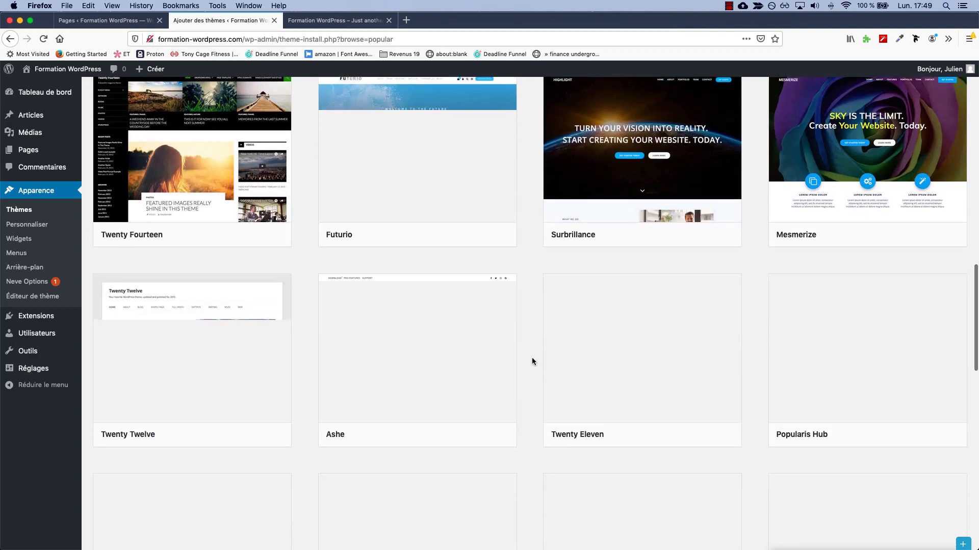
pyautogui.scroll(7, 514, 338)
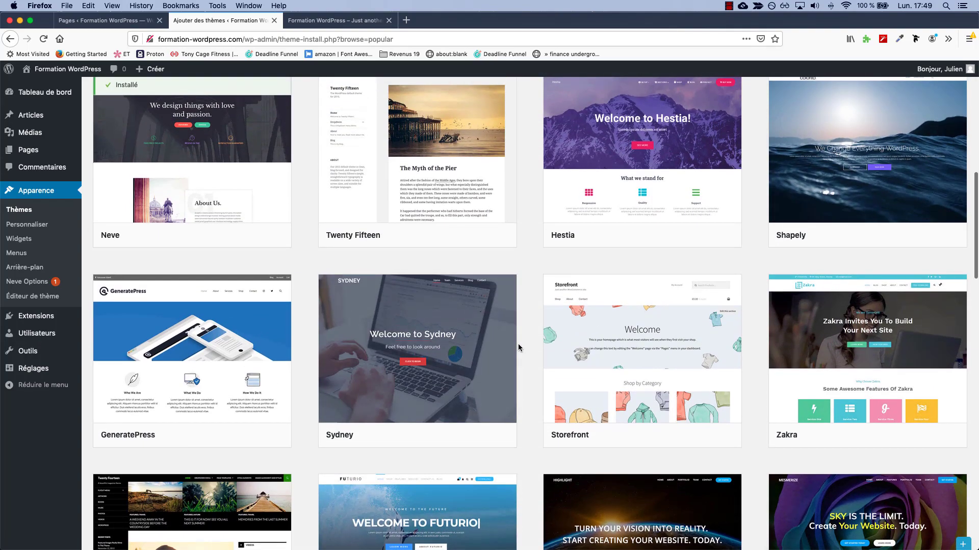
pyautogui.scroll(-1, 518, 339)
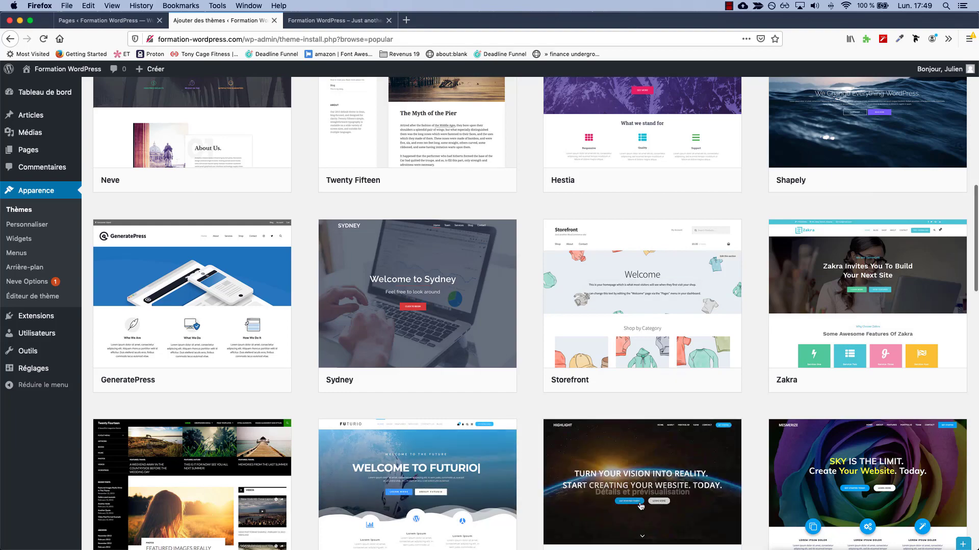
pyautogui.scroll(10, 537, 371)
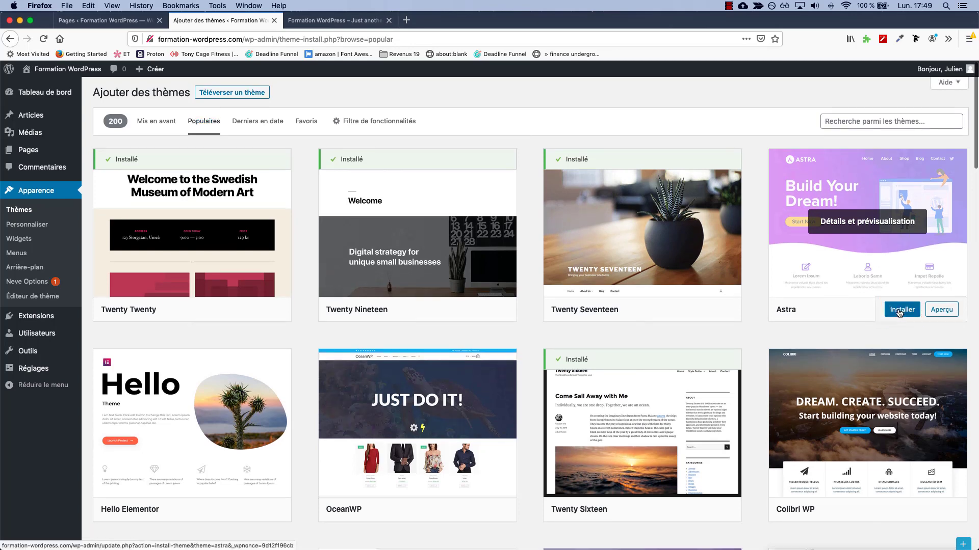
pyautogui.click(900, 313)
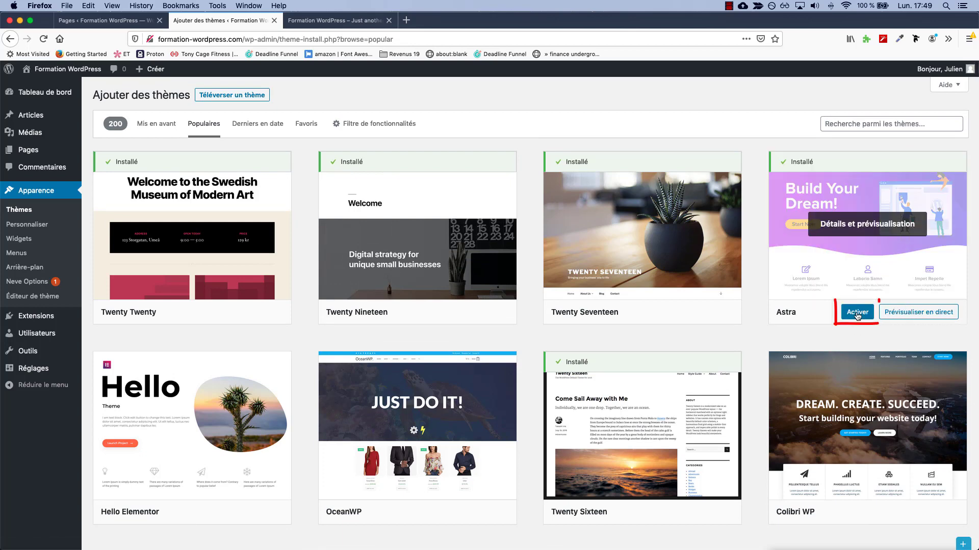
pyautogui.click(858, 314)
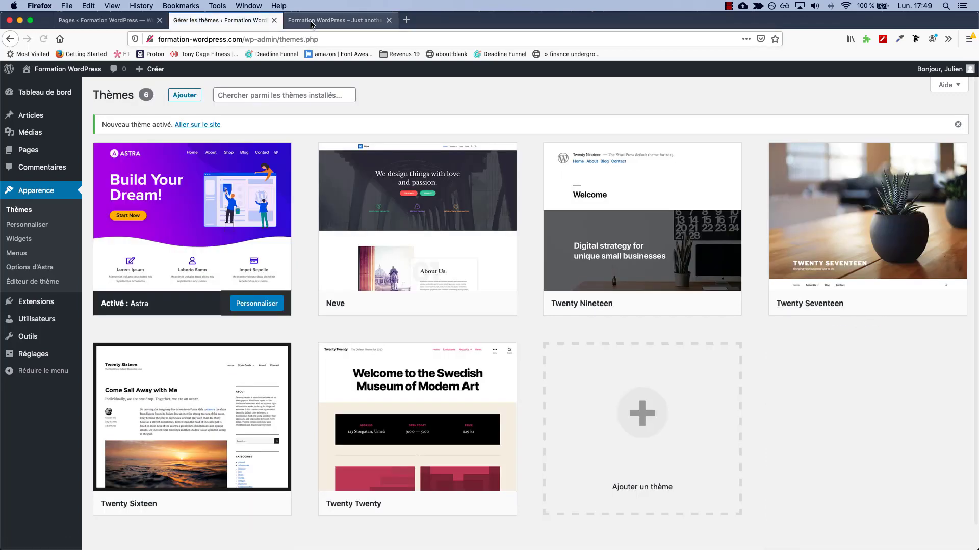
pyautogui.click(312, 23)
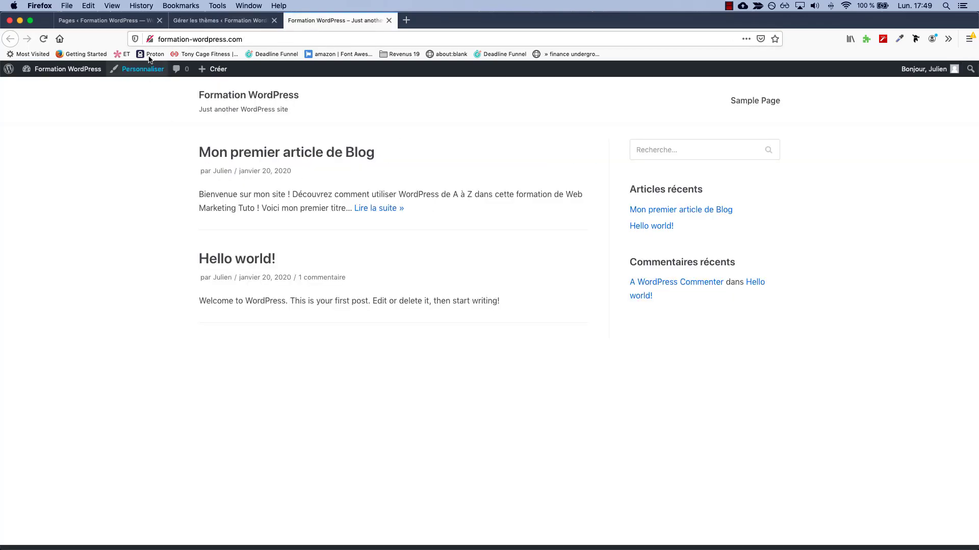
pyautogui.click(44, 39)
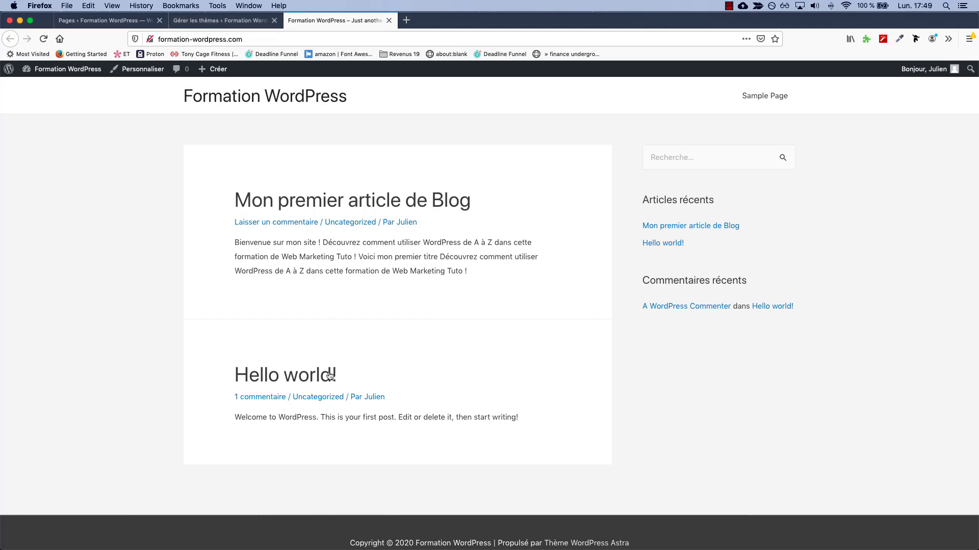
# Return to the dashboard and look through the popular themes available to add
pyautogui.click(227, 20)
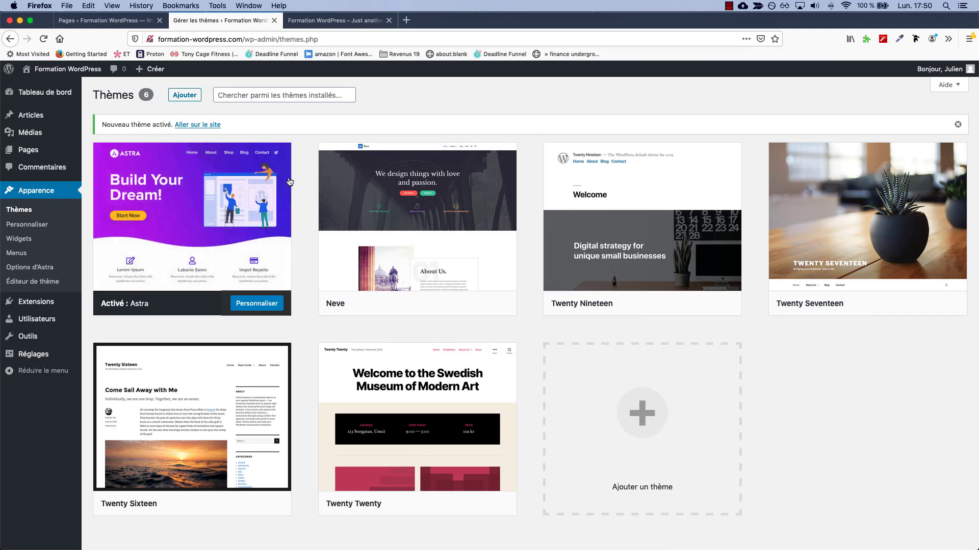
pyautogui.click(188, 102)
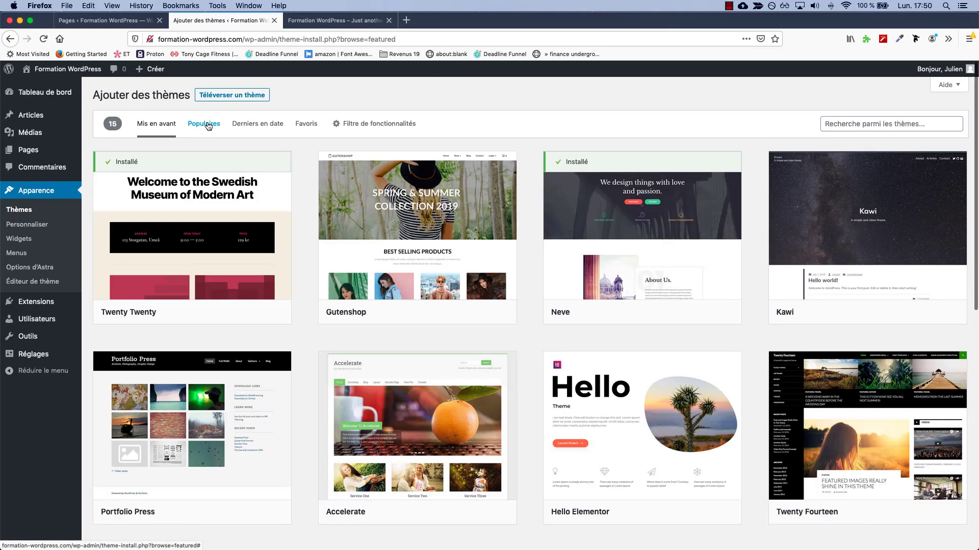
pyautogui.click(209, 125)
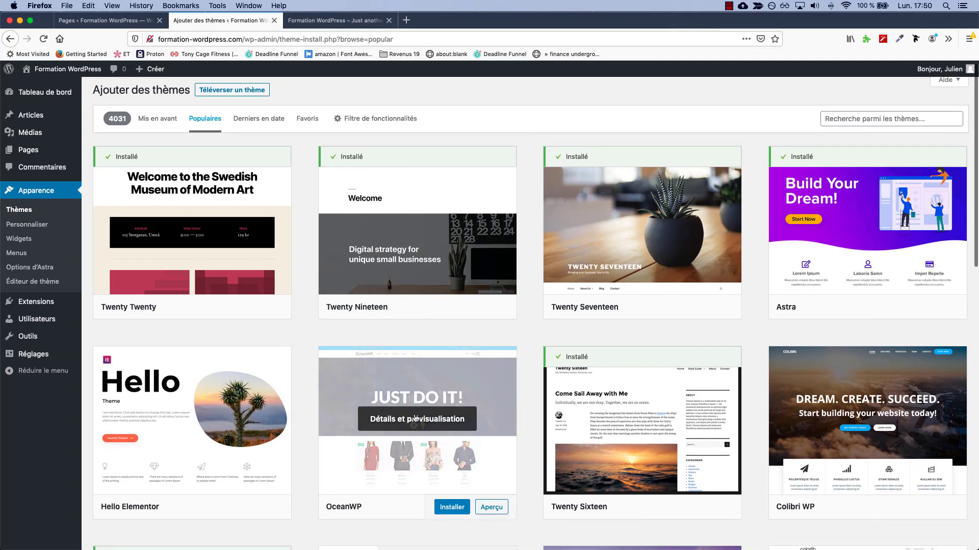
pyautogui.scroll(-3, 379, 348)
pyautogui.scroll(-10, 530, 177)
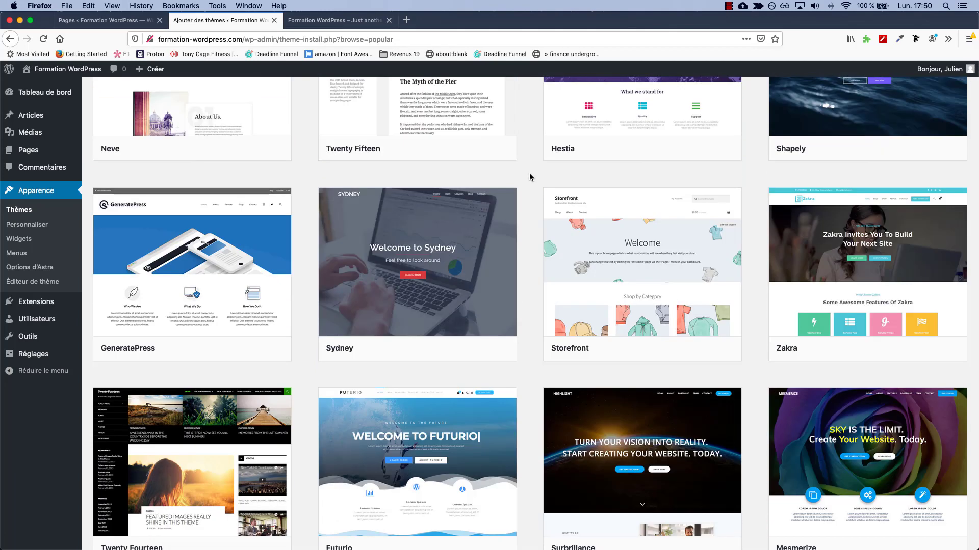
pyautogui.moveTo(397, 250)
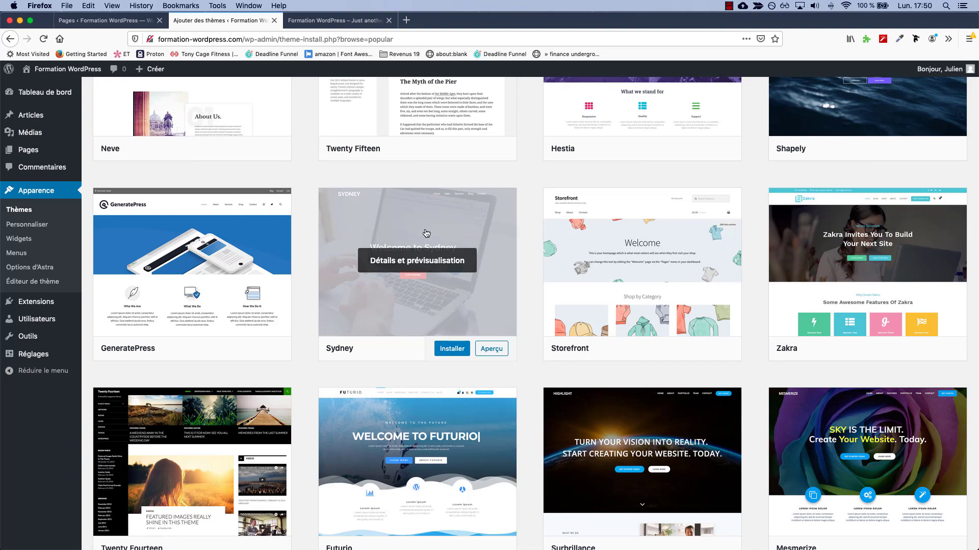
pyautogui.scroll(10, 532, 220)
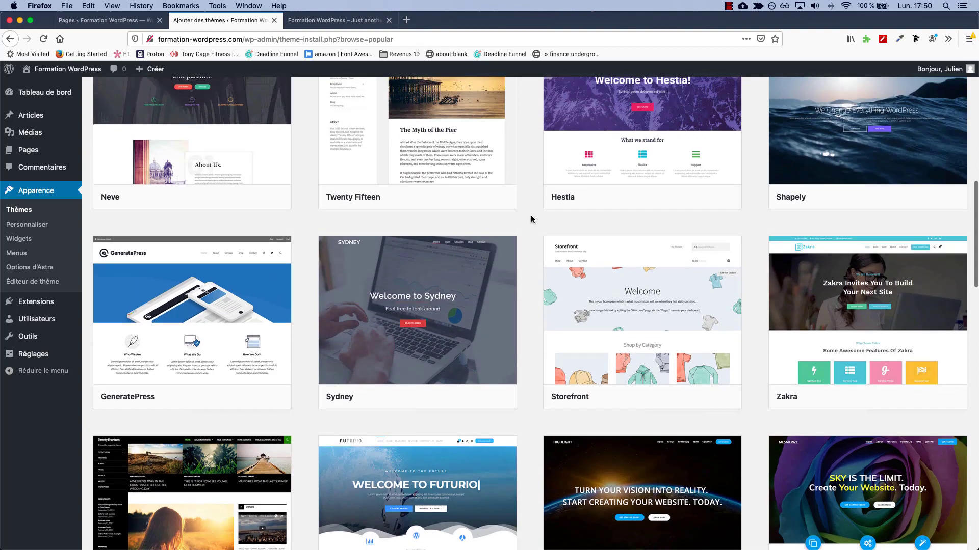
pyautogui.scroll(2, 532, 219)
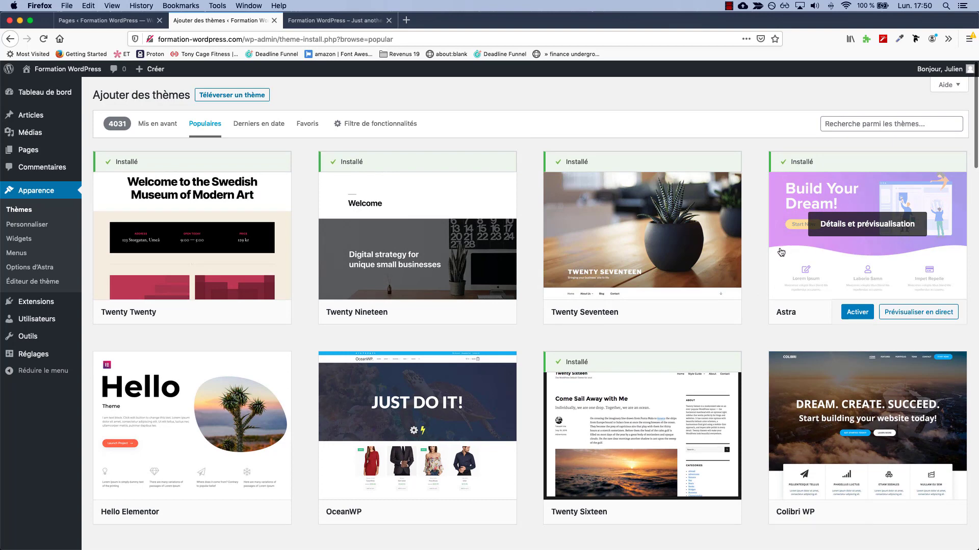
# Return to the installed themes and open the theme customizer from the site's front page
pyautogui.click(18, 211)
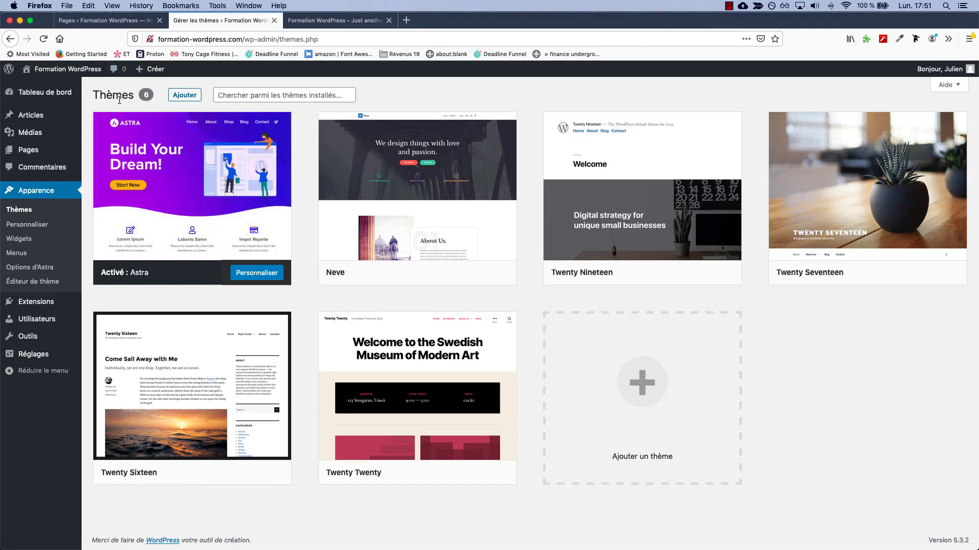
pyautogui.click(76, 74)
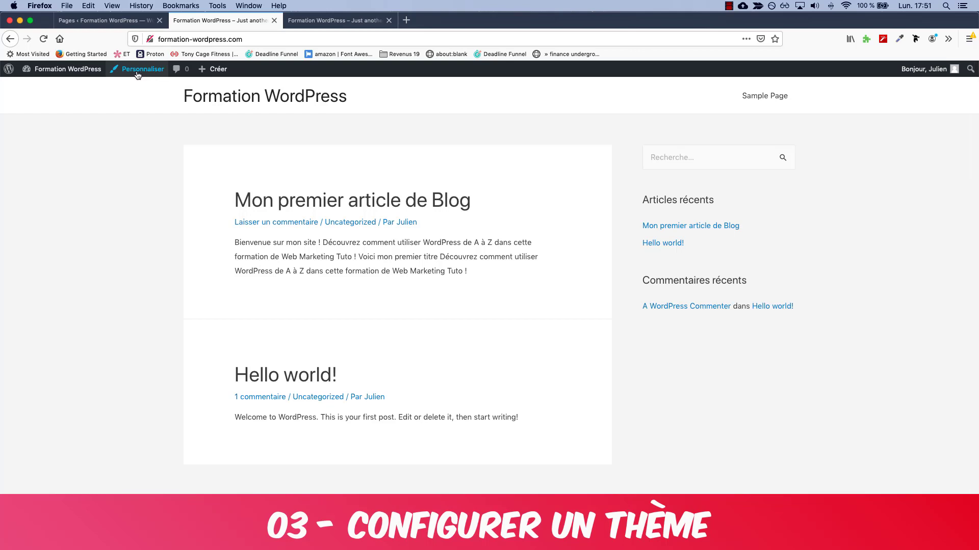
pyautogui.click(138, 75)
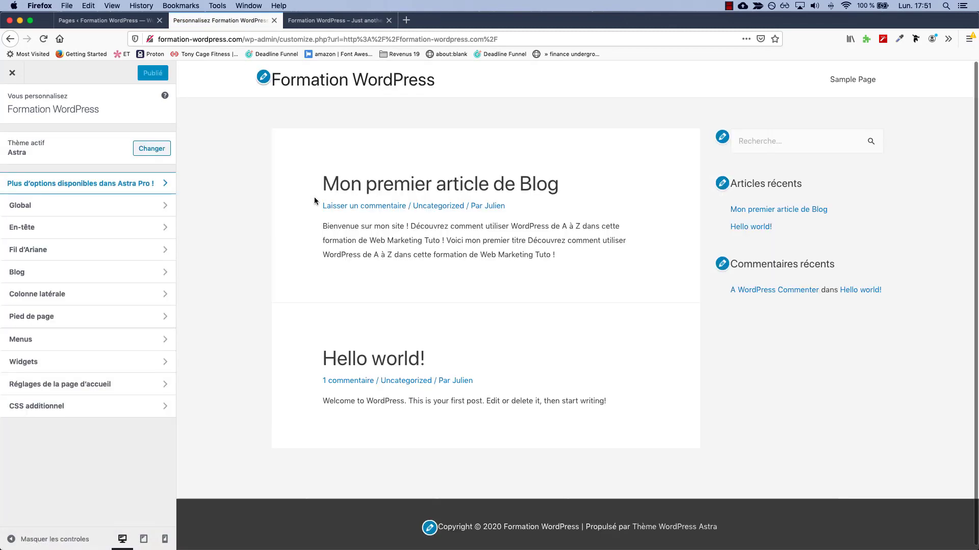
# Set the body and content text size to 17 in the global base typography settings
pyautogui.click(84, 209)
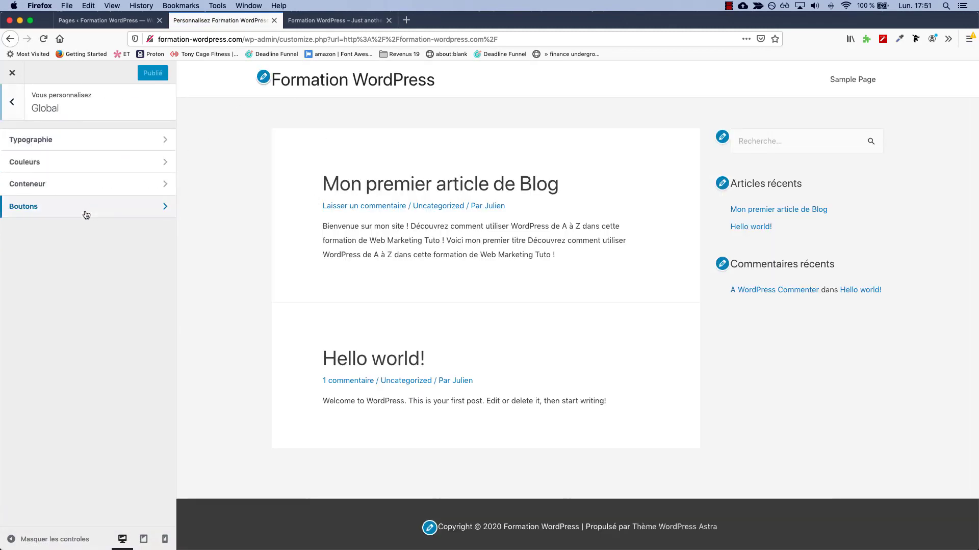
pyautogui.click(77, 148)
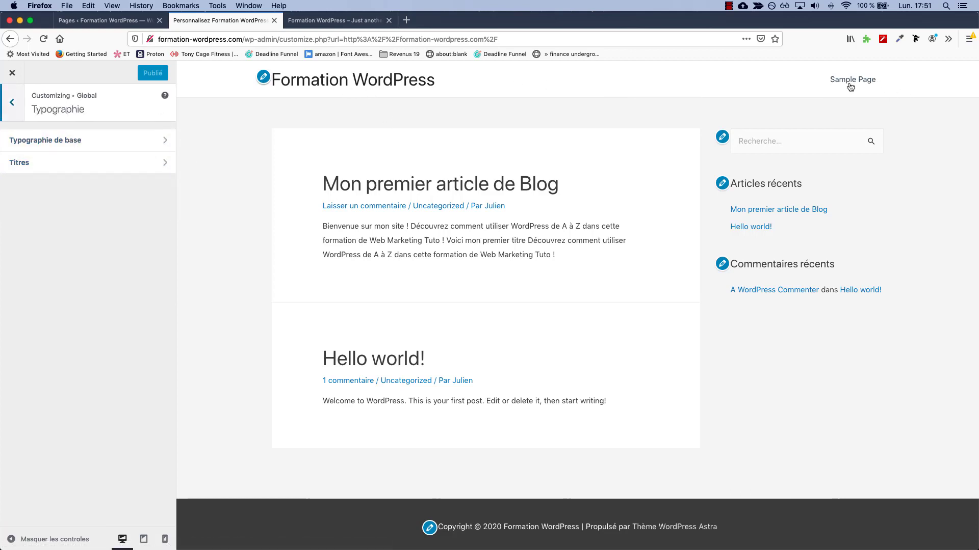
pyautogui.click(42, 142)
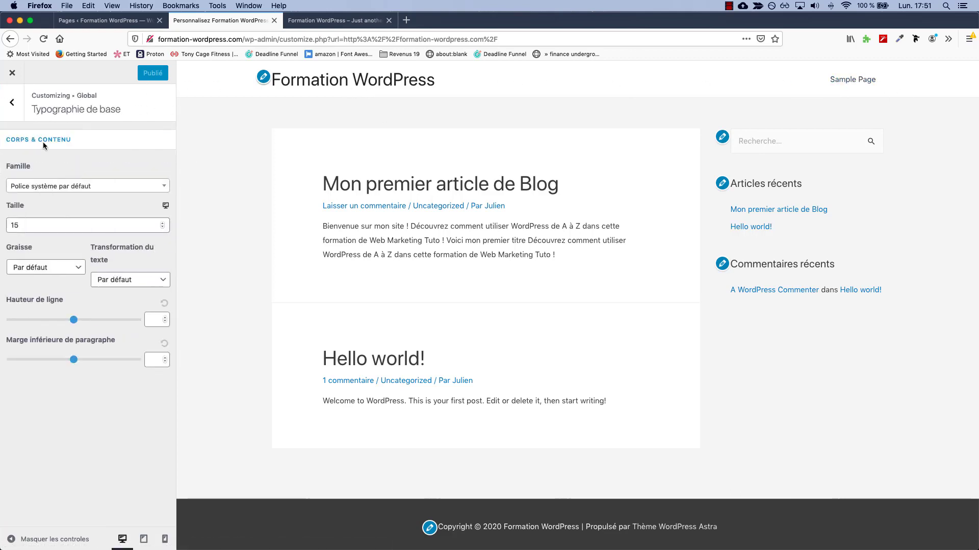
pyautogui.click(83, 225)
pyautogui.click(163, 224)
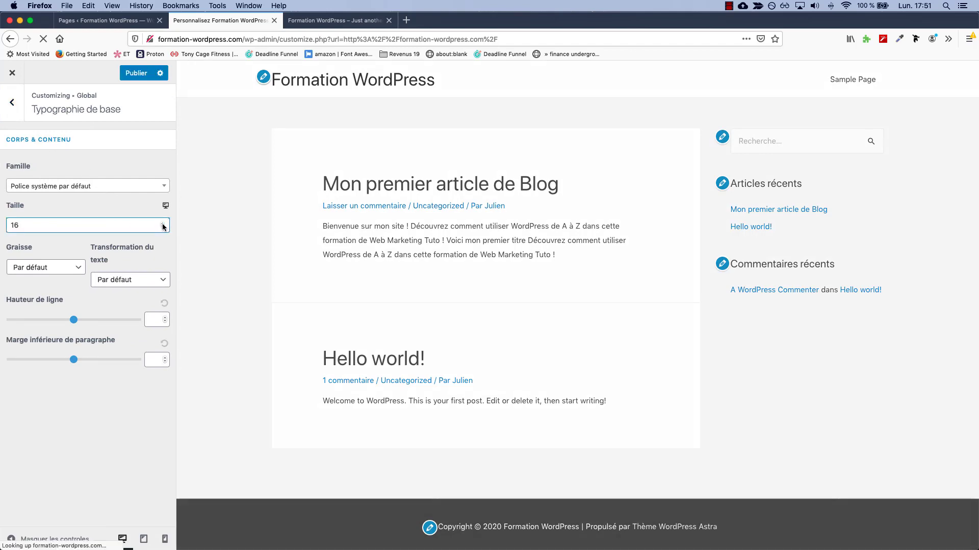
pyautogui.click(163, 224)
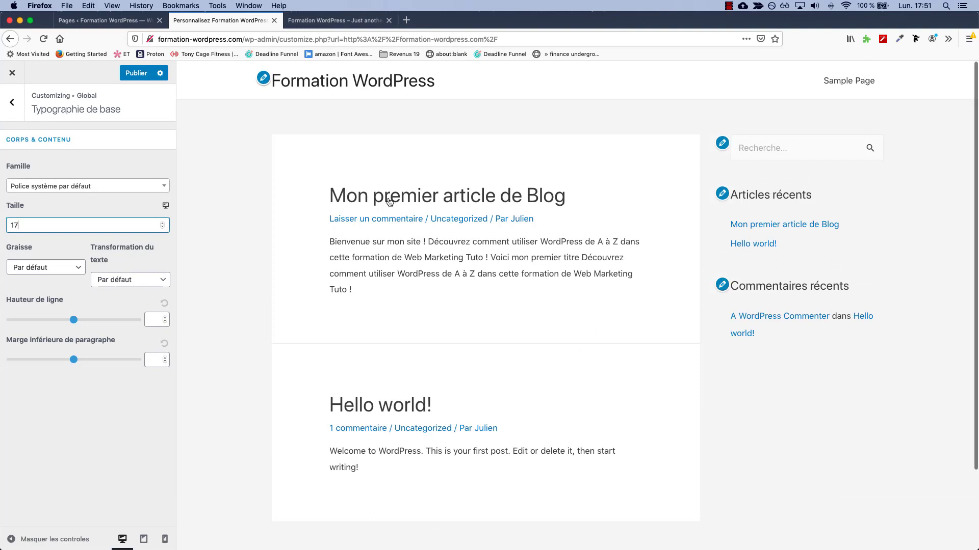
# Set the body font family to Courier and the line height to 3.1, and return to the global settings
pyautogui.click(110, 186)
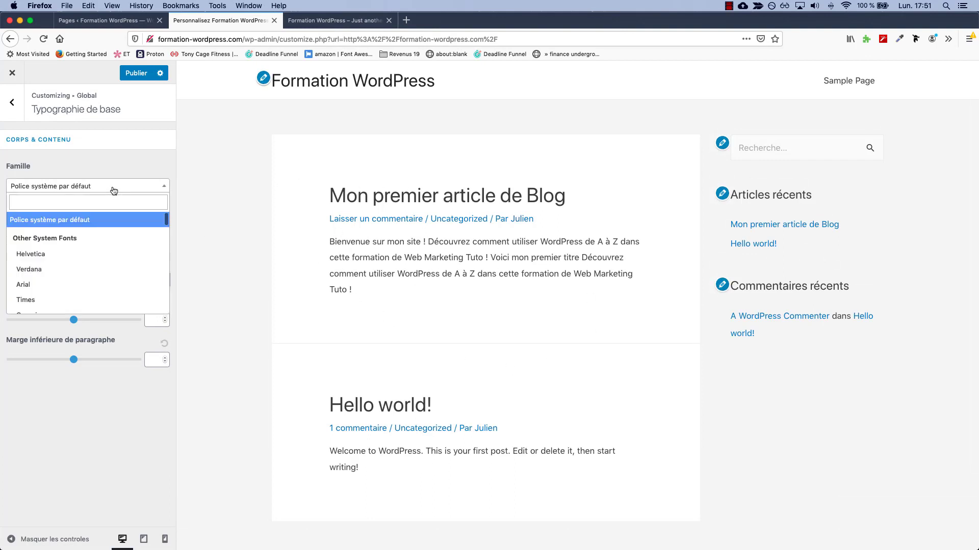
pyautogui.scroll(-2, 119, 289)
pyautogui.click(115, 283)
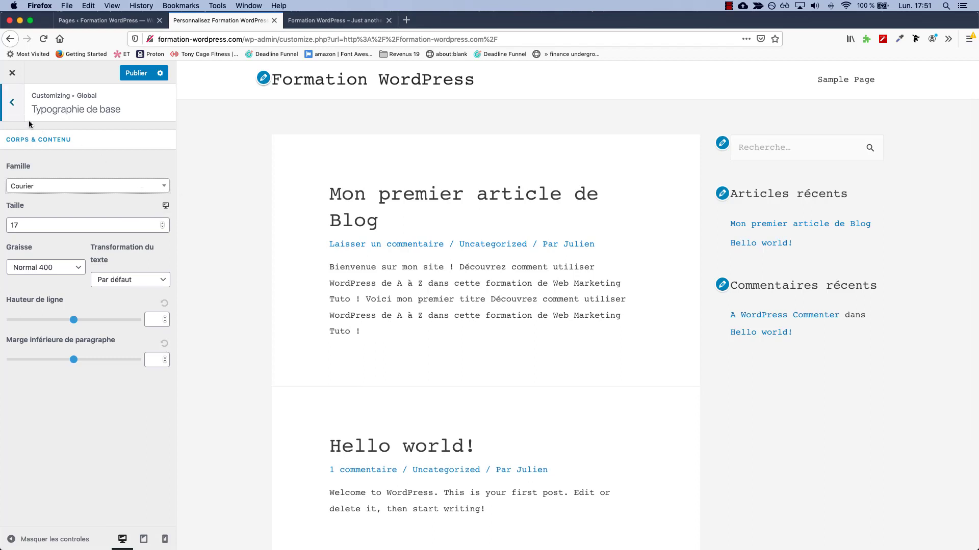
pyautogui.moveTo(74, 320); pyautogui.dragTo(78, 322)
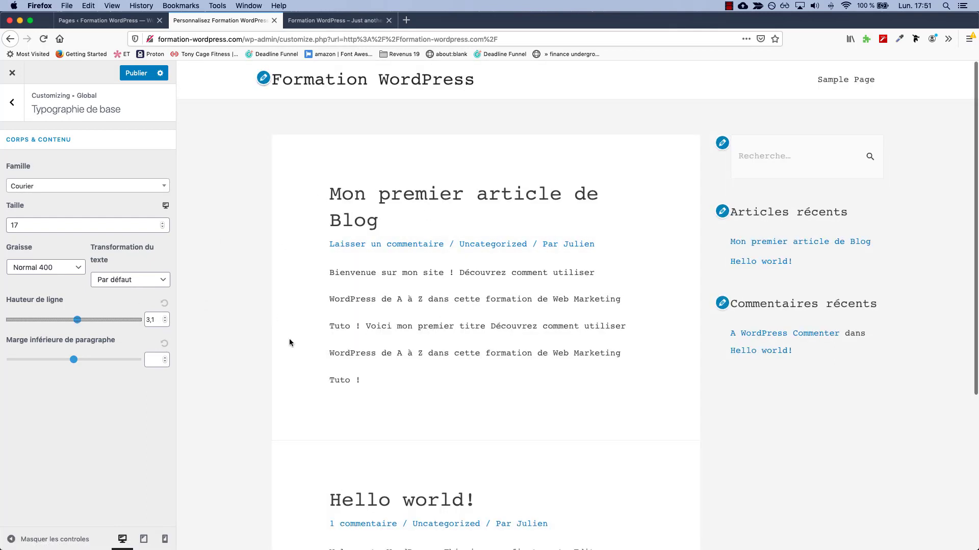
pyautogui.click(12, 102)
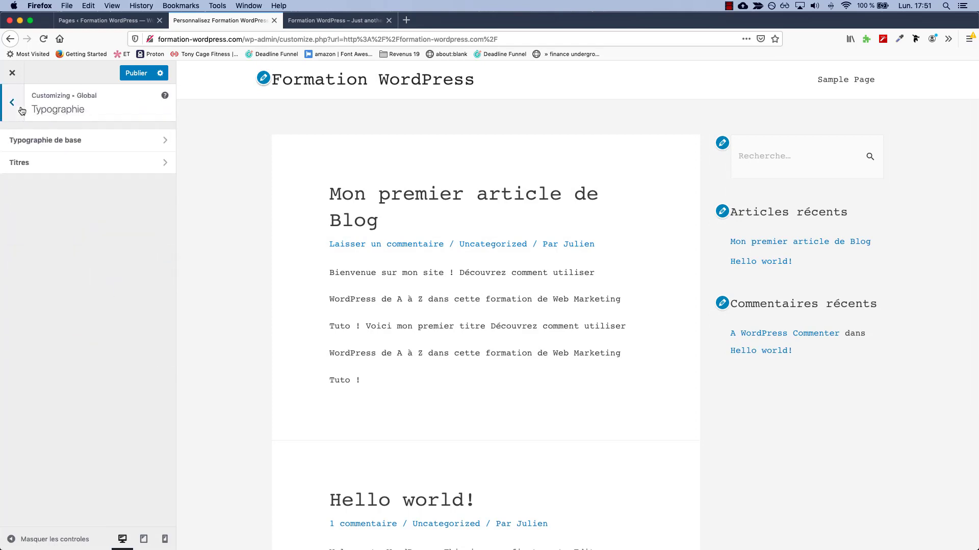
pyautogui.click(12, 102)
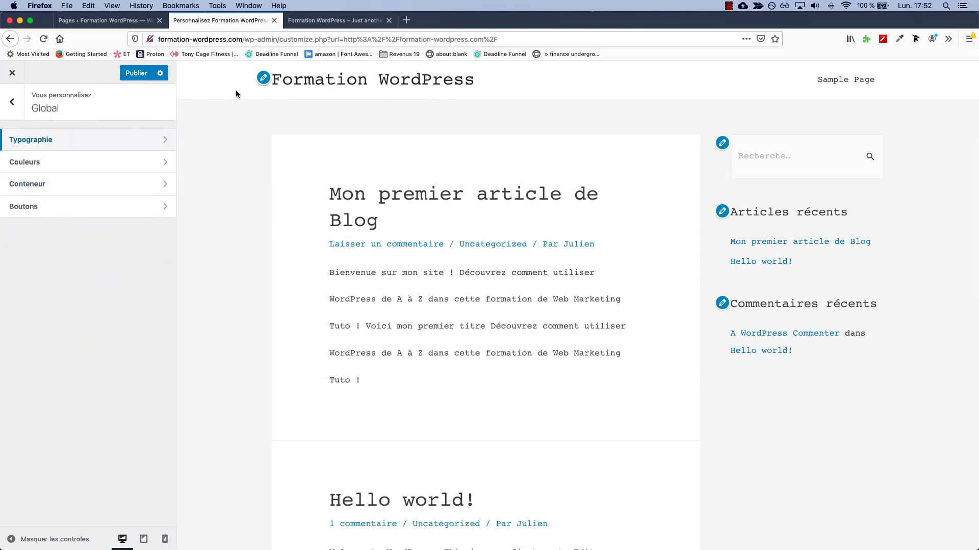
# Upload WMT Logo 2018 (1024px).png and set it as the site logo without cropping
pyautogui.click(260, 85)
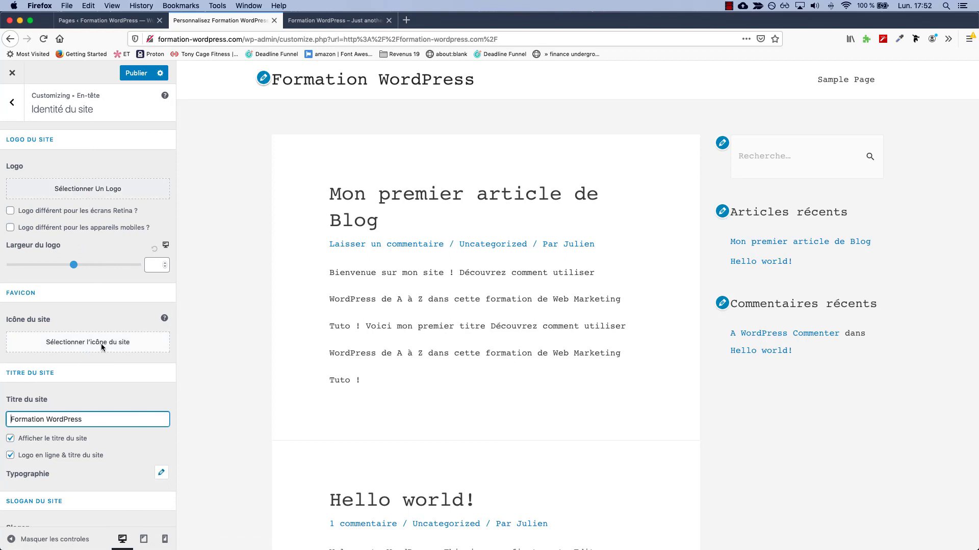
pyautogui.click(98, 190)
pyautogui.click(531, 293)
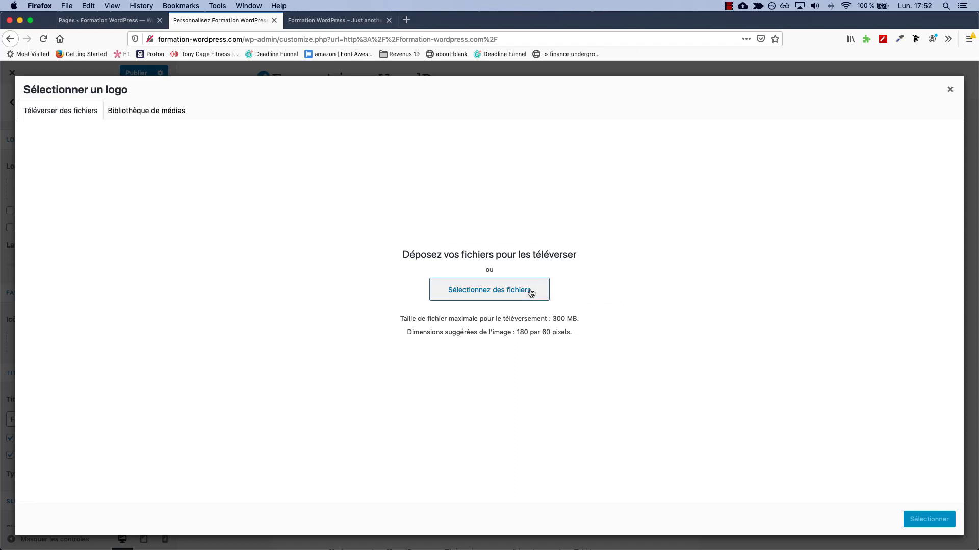
pyautogui.write('wmt logo')
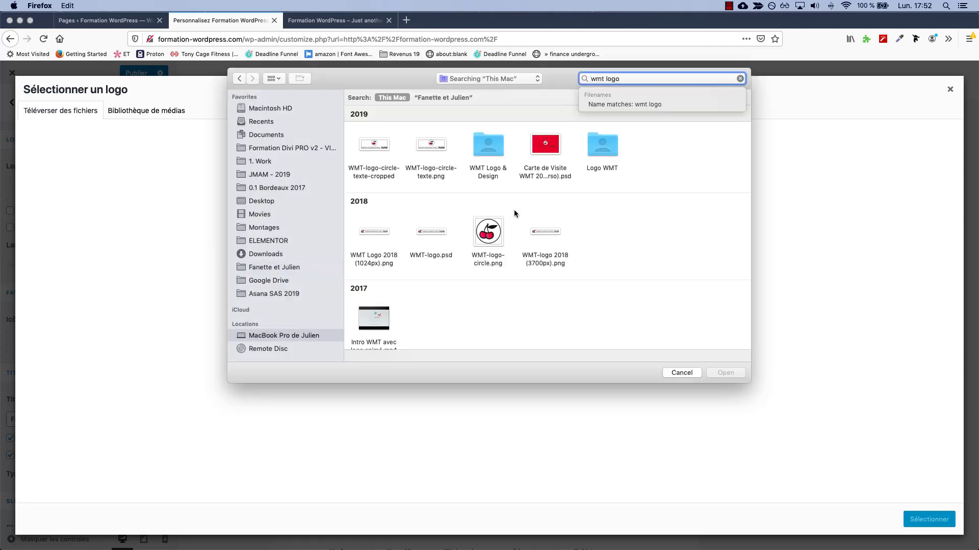
pyautogui.click(379, 243)
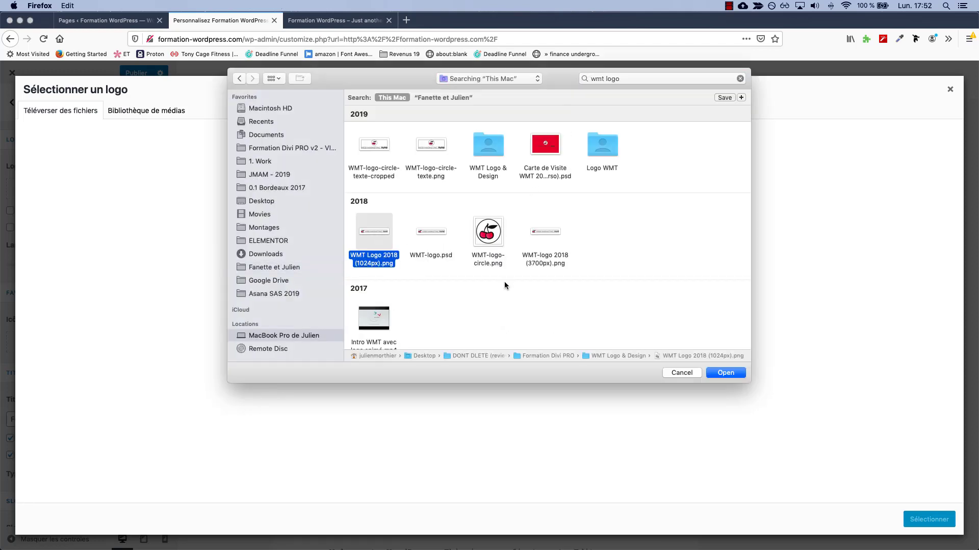
pyautogui.click(727, 376)
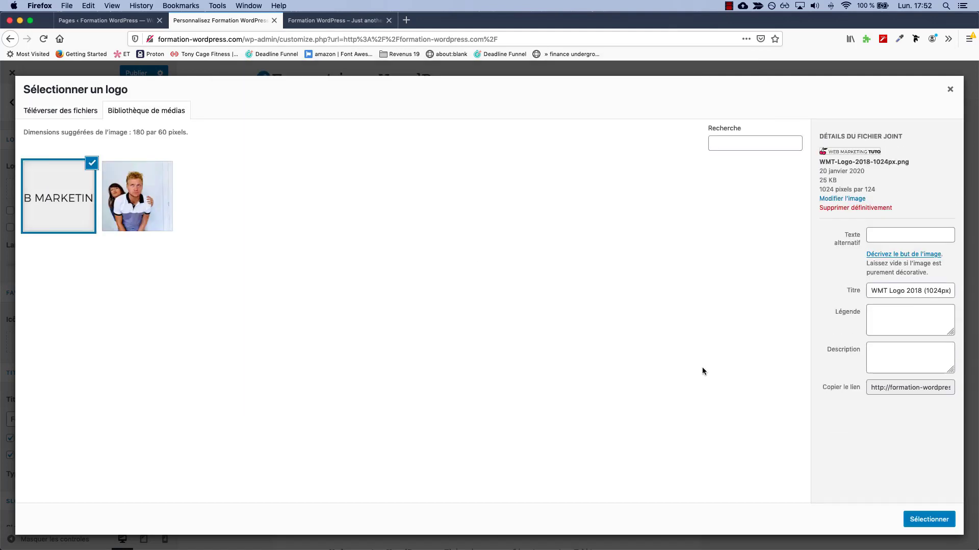
pyautogui.click(929, 519)
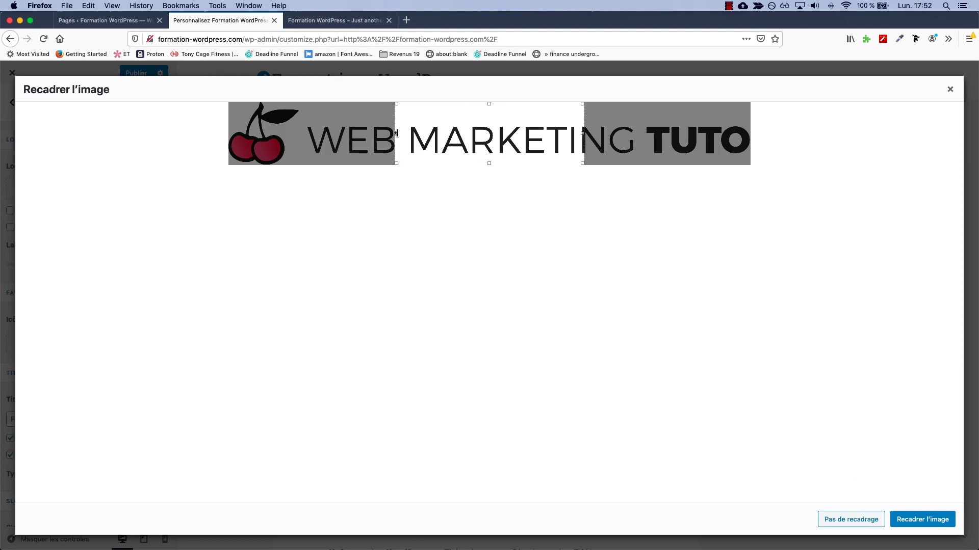
pyautogui.click(849, 519)
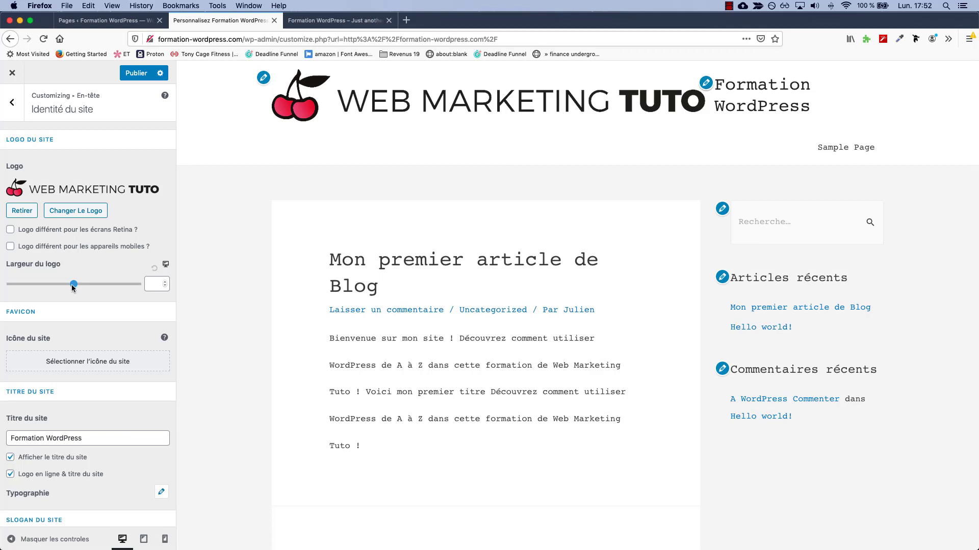
# Set the logo width to 255 and return to the main customizer sections
pyautogui.moveTo(71, 284); pyautogui.dragTo(64, 286)
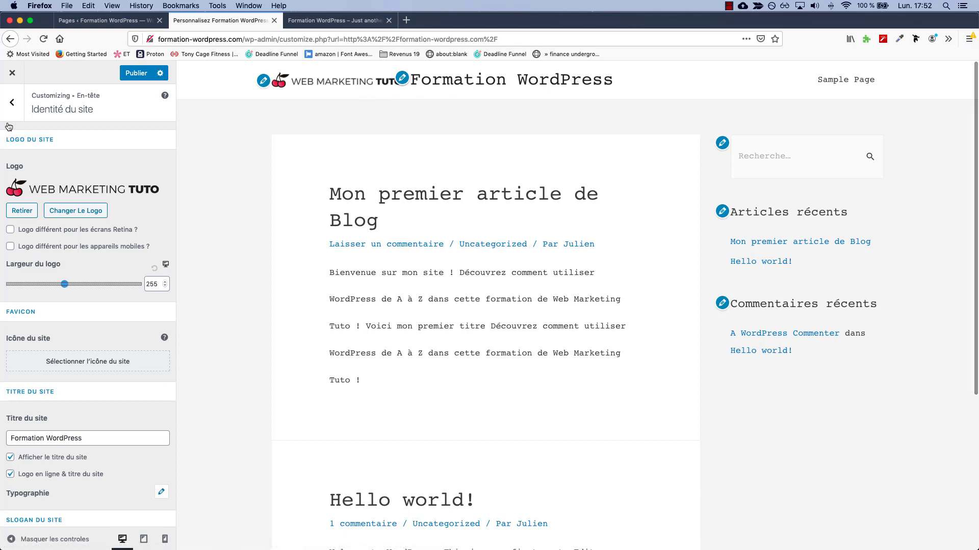
pyautogui.click(12, 102)
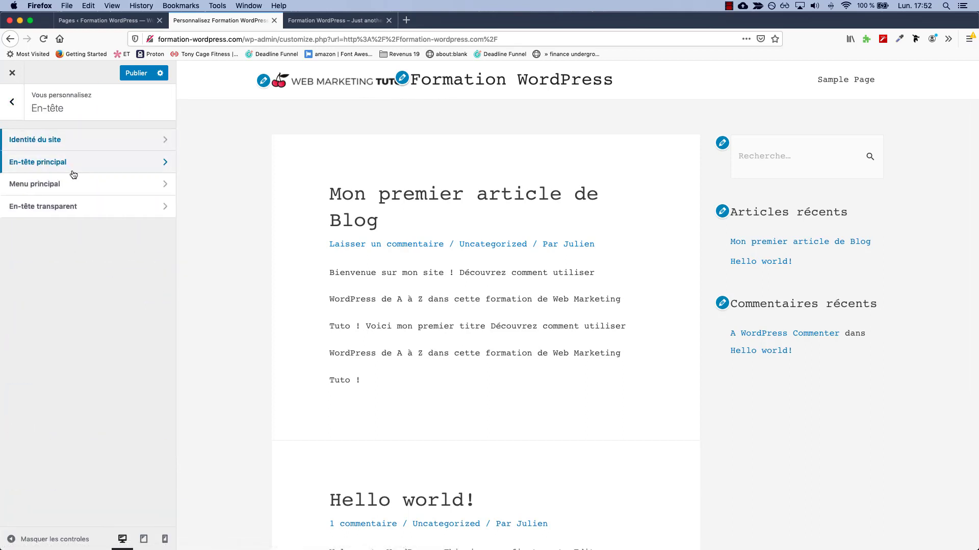
pyautogui.click(11, 102)
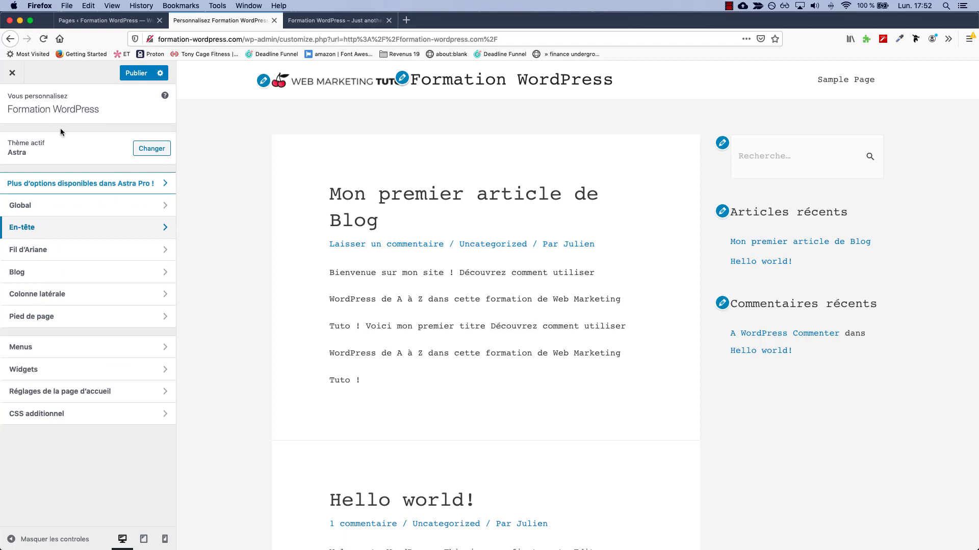
# Change the body and content font family in the global base typography to Montserrat
pyautogui.click(72, 210)
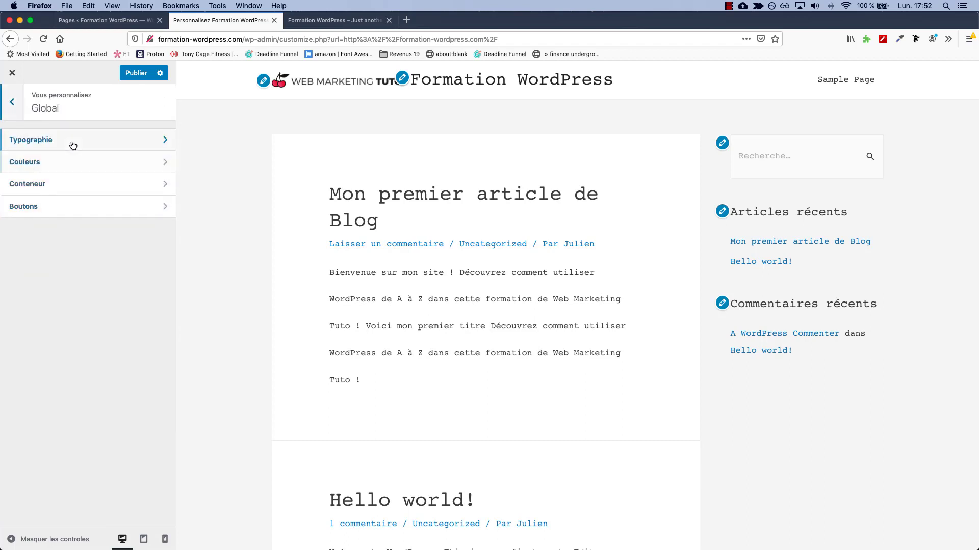
pyautogui.click(73, 146)
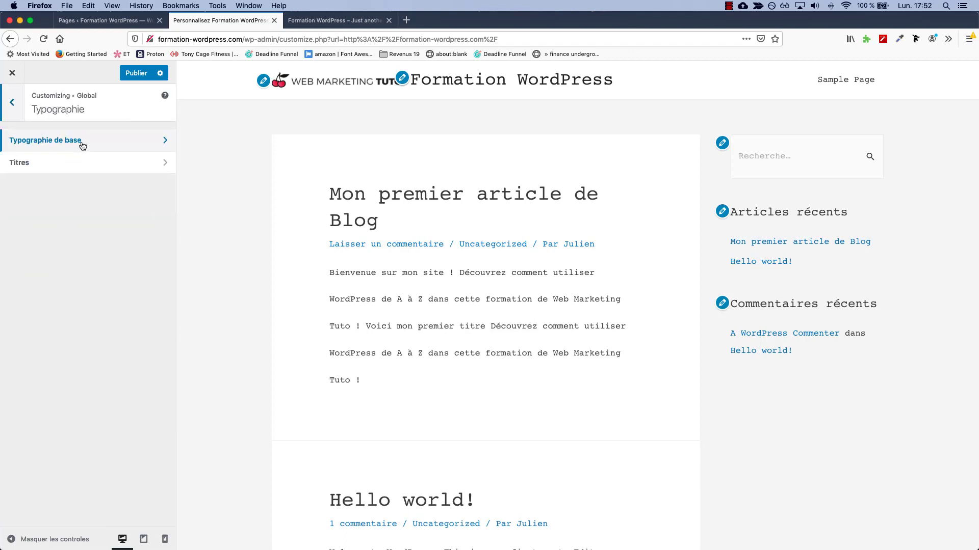
pyautogui.click(82, 146)
pyautogui.click(95, 193)
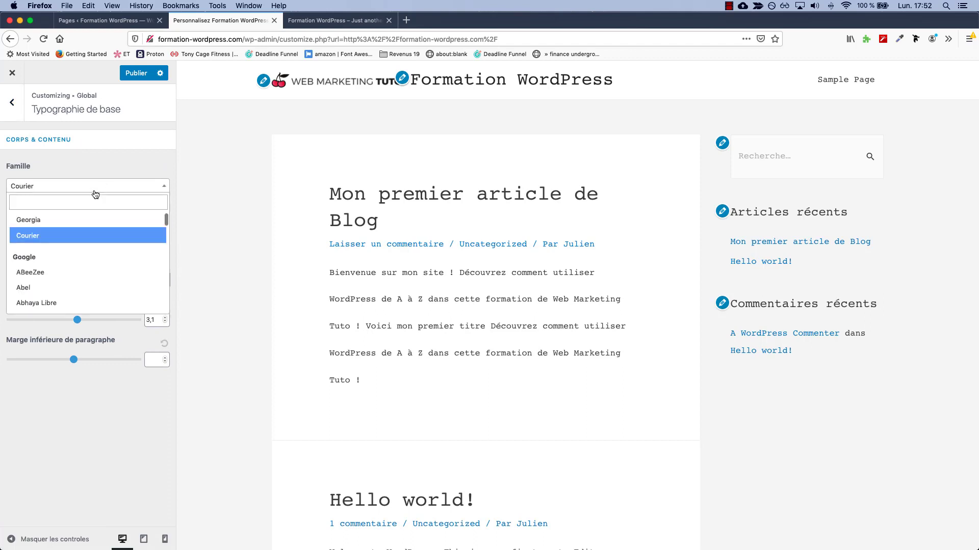
pyautogui.click(121, 205)
pyautogui.write('monts')
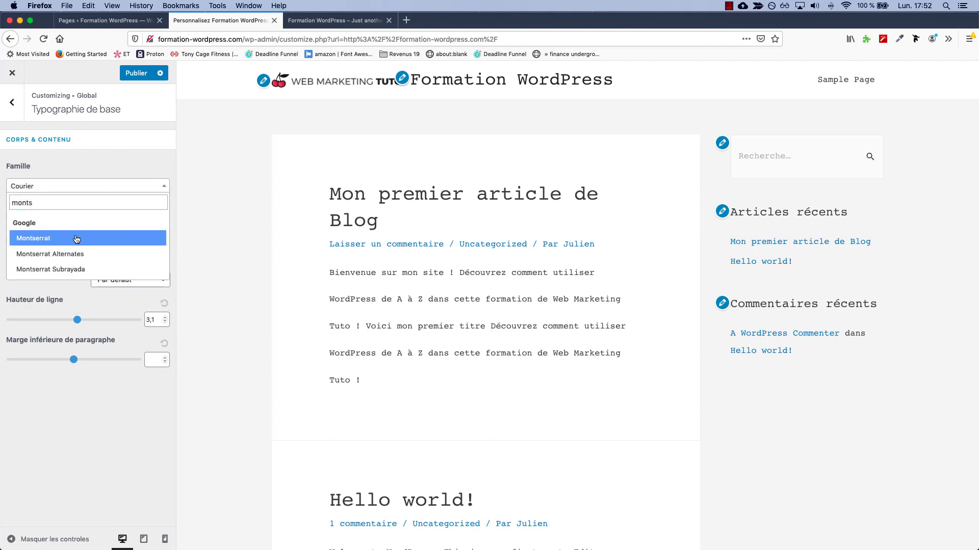
pyautogui.click(77, 239)
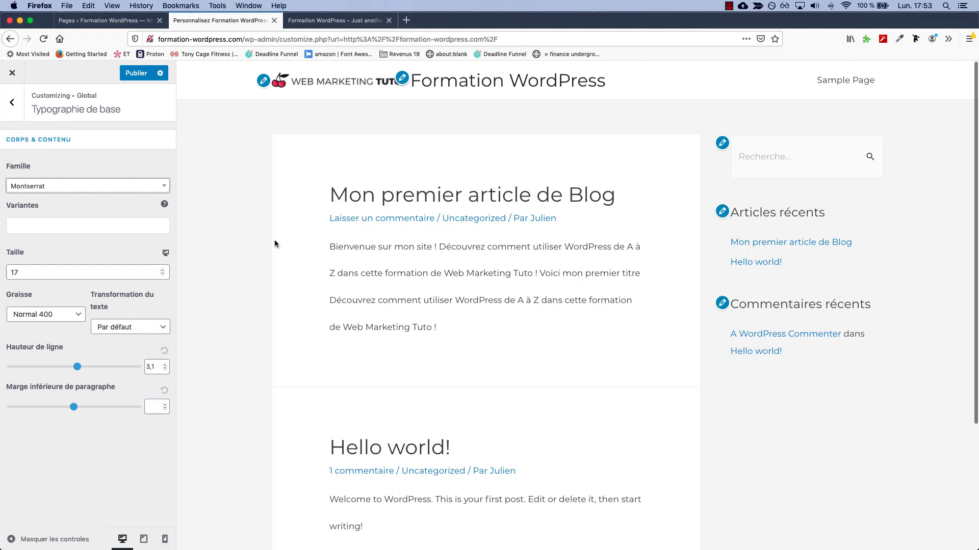
# Publish the theme customizations, close the customizer and return to the site's dashboard
pyautogui.click(131, 79)
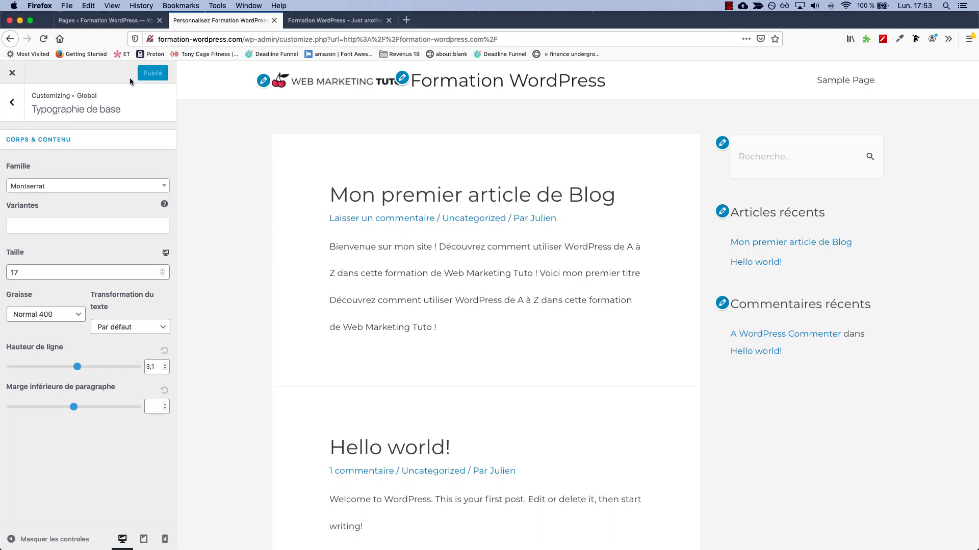
pyautogui.click(19, 104)
pyautogui.click(13, 108)
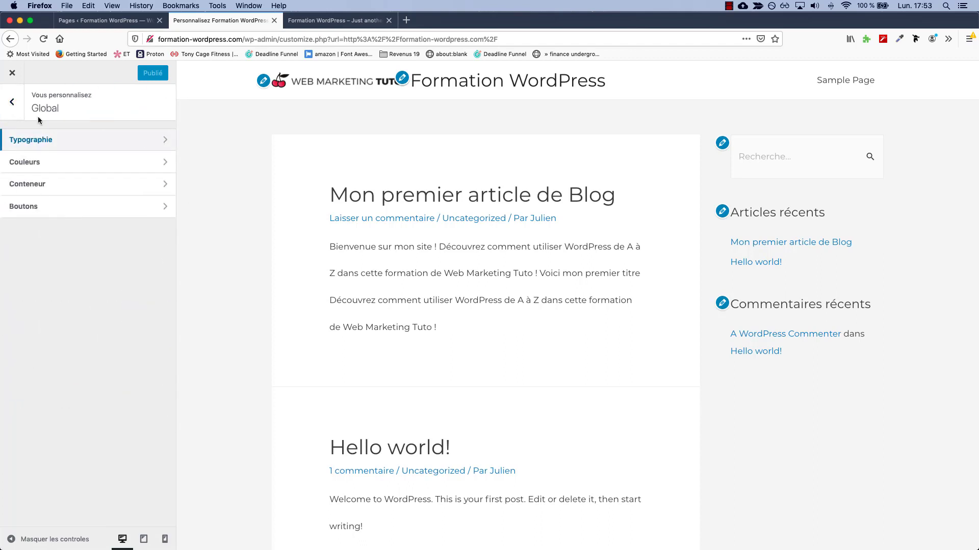
pyautogui.click(12, 102)
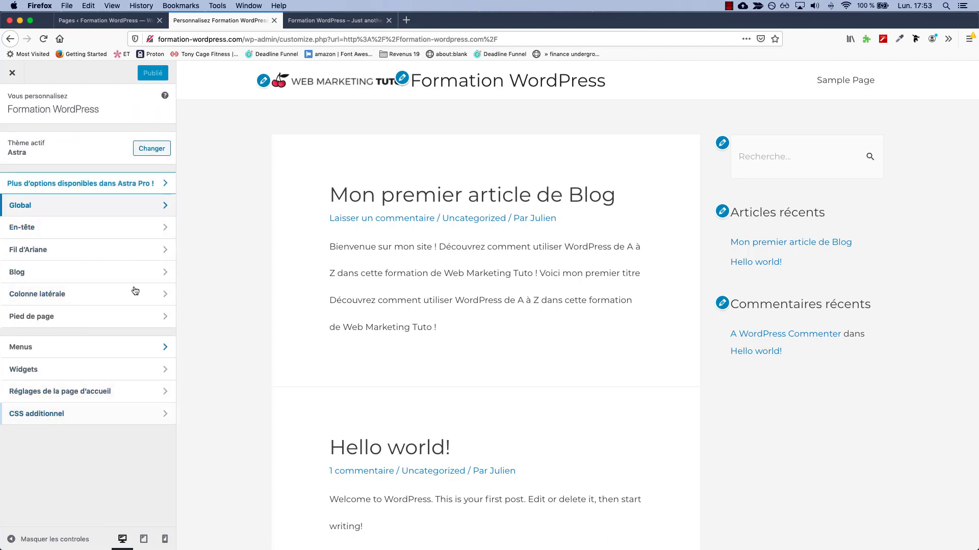
pyautogui.click(13, 73)
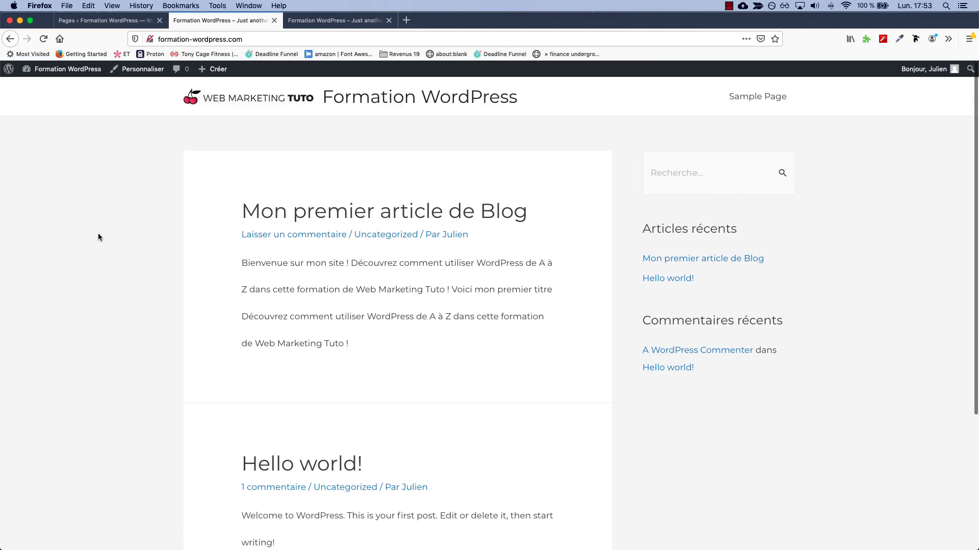
pyautogui.click(58, 79)
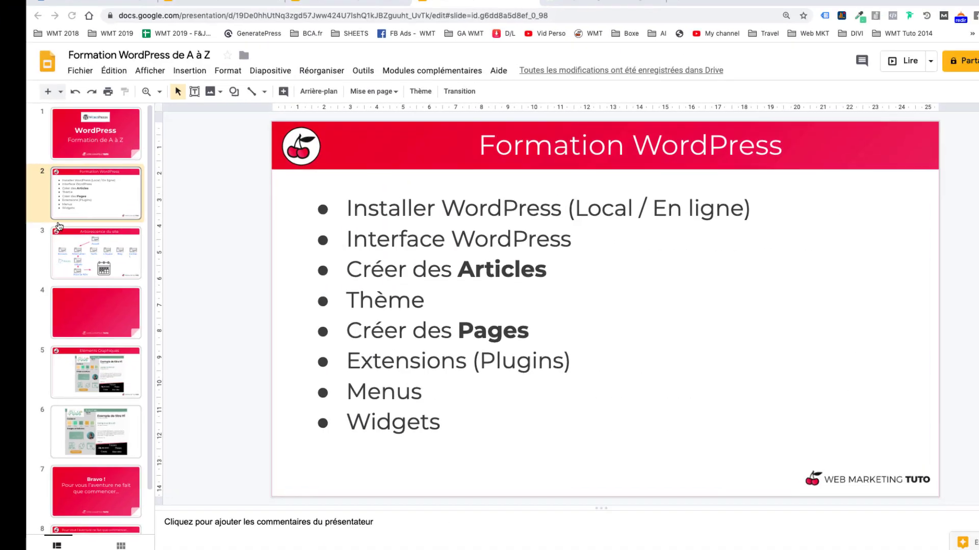
# Switch to the Google Slides presentation and widen the Contact label's text box on the "Arborescence du site" slide
pyautogui.moveTo(428, 299); pyautogui.dragTo(110, 309)
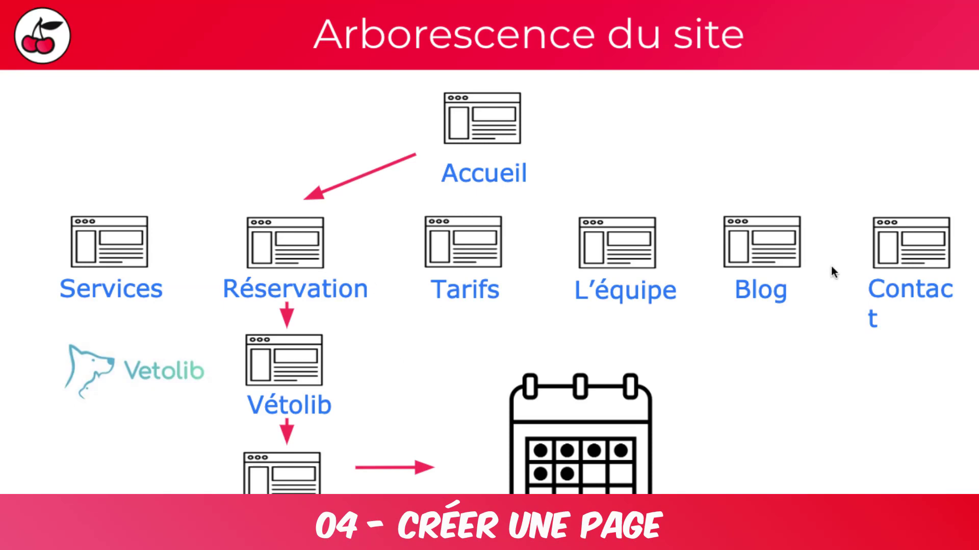
pyautogui.click(864, 289)
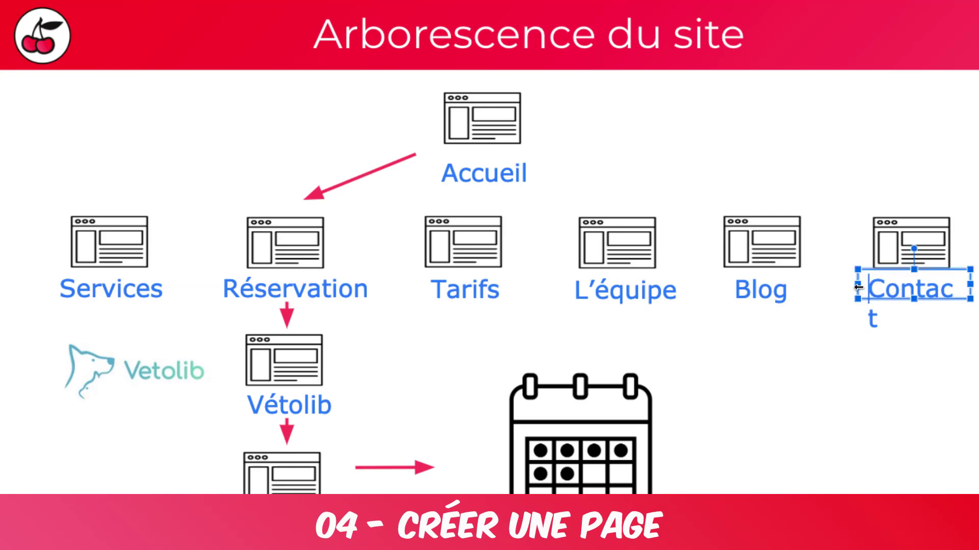
pyautogui.moveTo(858, 284); pyautogui.dragTo(842, 286)
pyautogui.press('Escape')
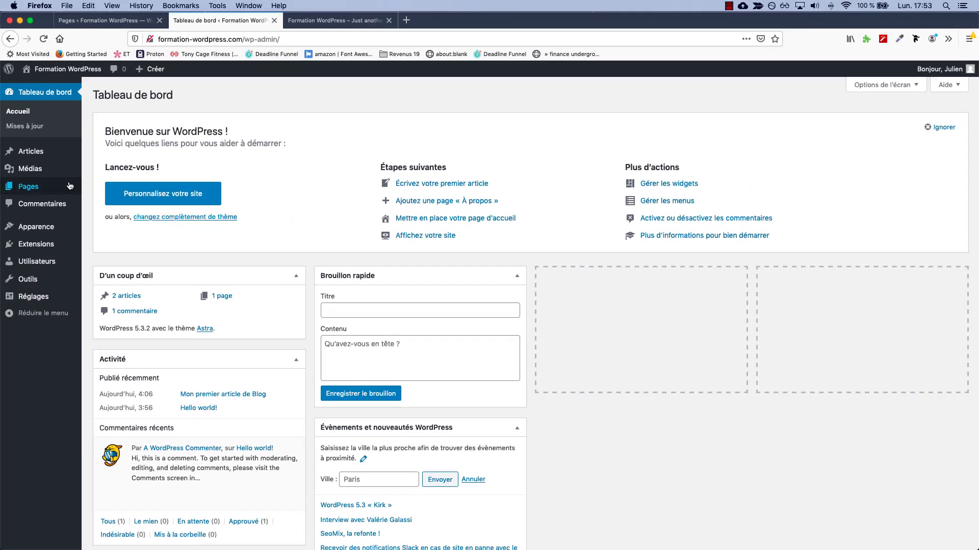
# Switch back to the WordPress dashboard, add a new page and dismiss the block editor's welcome tip
pyautogui.moveTo(69, 186)
pyautogui.click(95, 203)
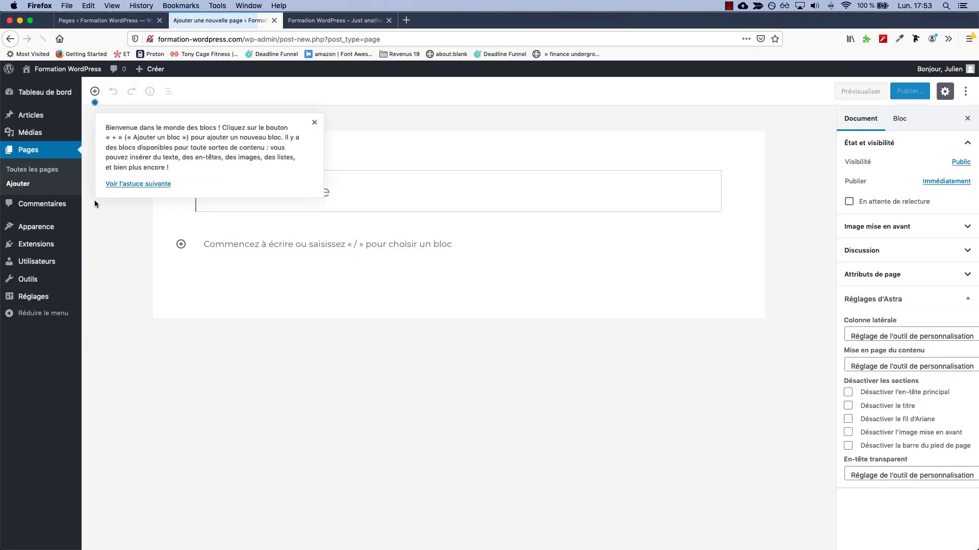
pyautogui.click(315, 123)
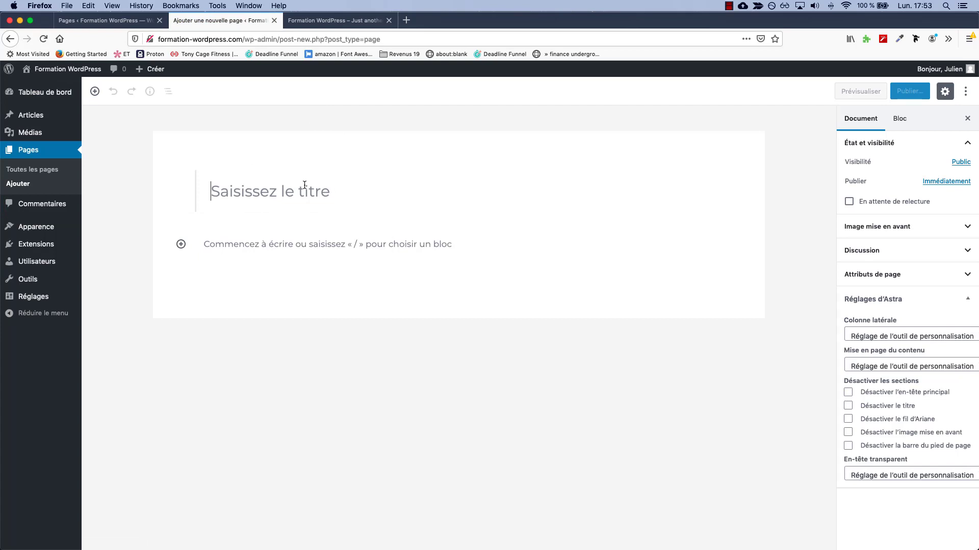
# Title the new page "Accueil", add the paragraph "Bienvenue sur mon site" and publish the page
pyautogui.write('Accueil')
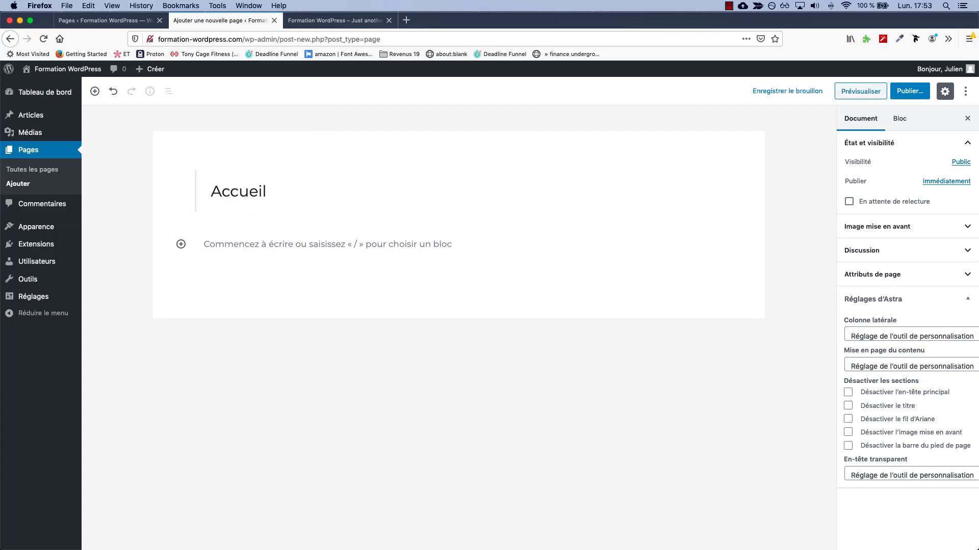
pyautogui.click(315, 244)
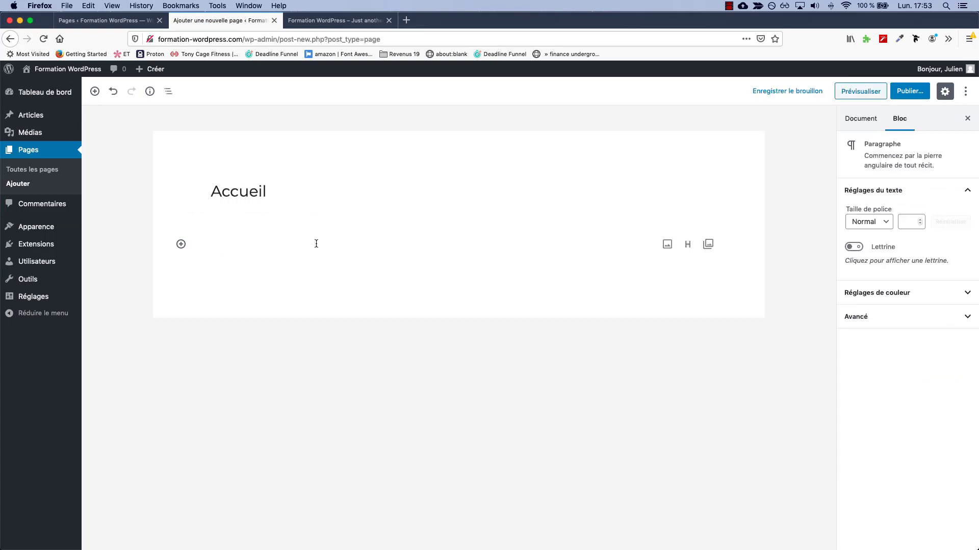
pyautogui.write('Bienvenue sur mon site')
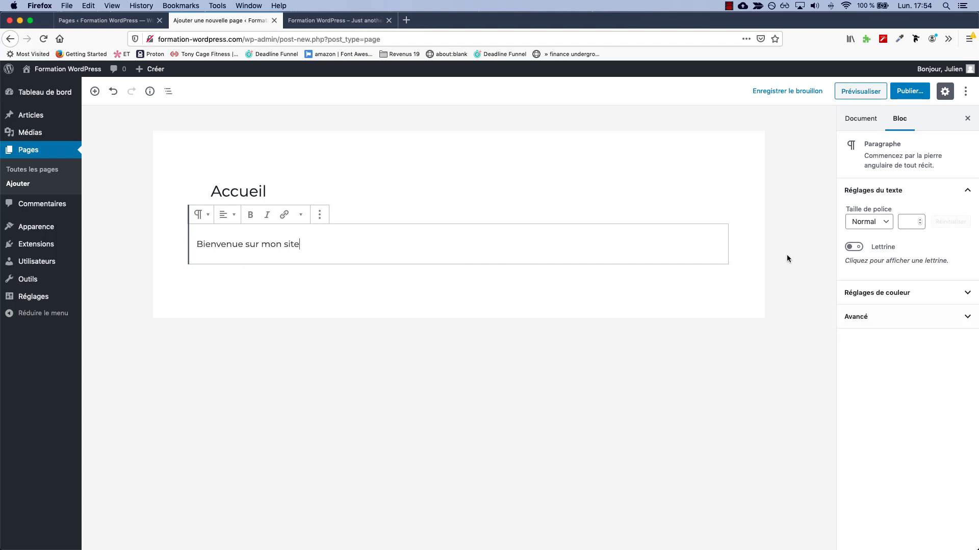
pyautogui.click(897, 97)
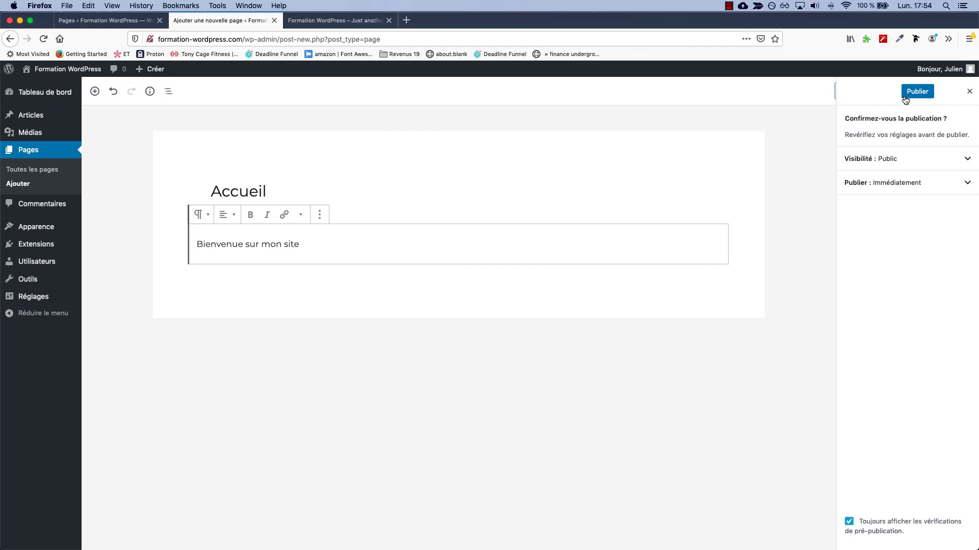
pyautogui.click(908, 94)
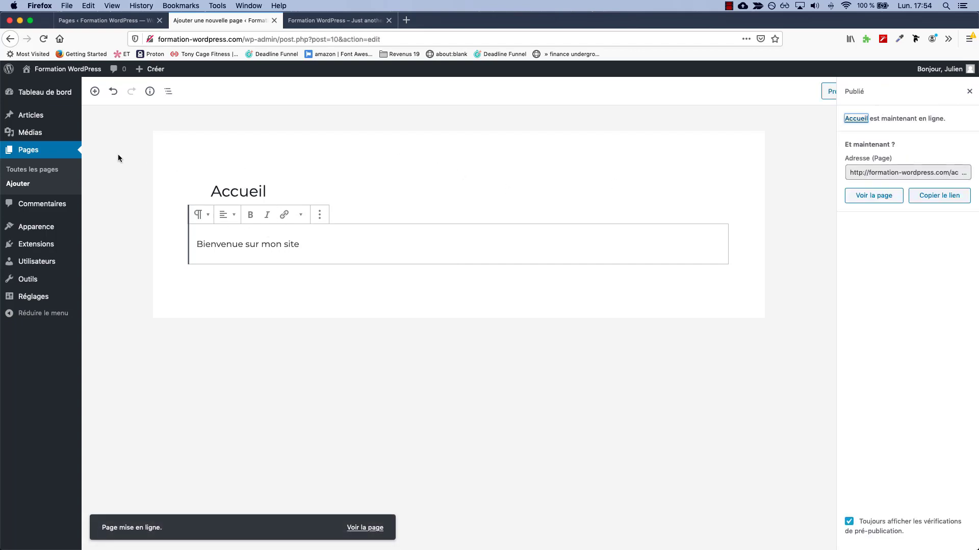
# Add a new page titled "Services" and publish it with no body content
pyautogui.click(54, 184)
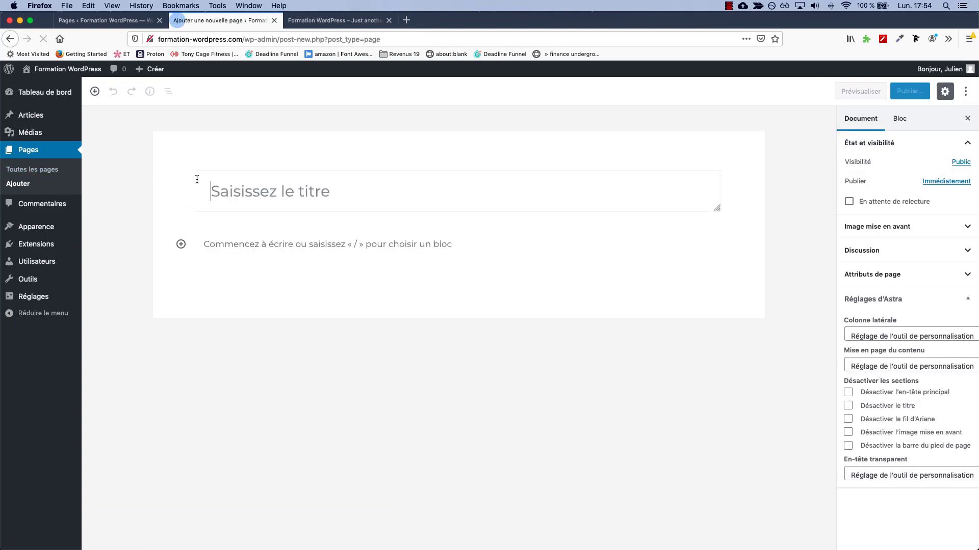
pyautogui.write('Serviuce')
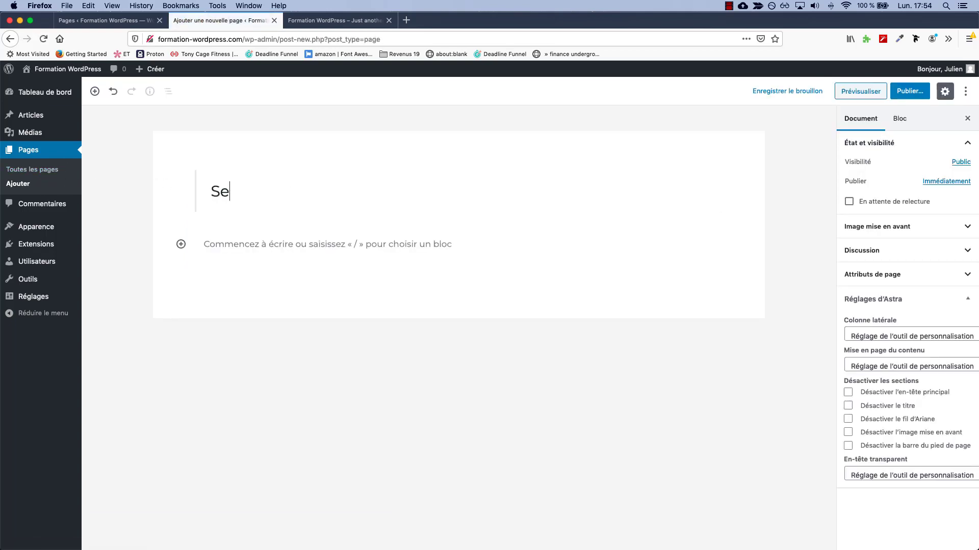
pyautogui.press('BackSpace')
pyautogui.press('BackSpace')
pyautogui.click(910, 91)
pyautogui.click(908, 92)
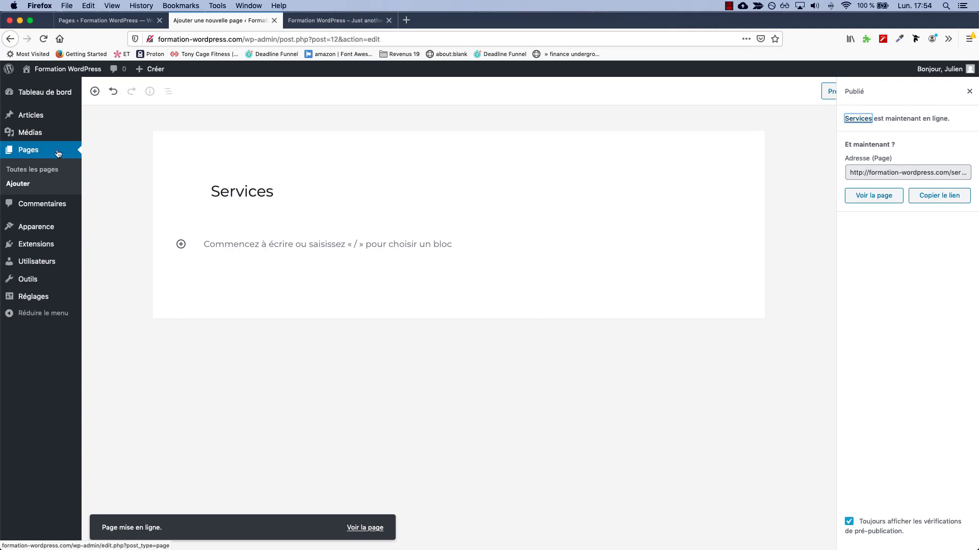
# Add another page titled "A propos" and publish it with no body content
pyautogui.click(36, 185)
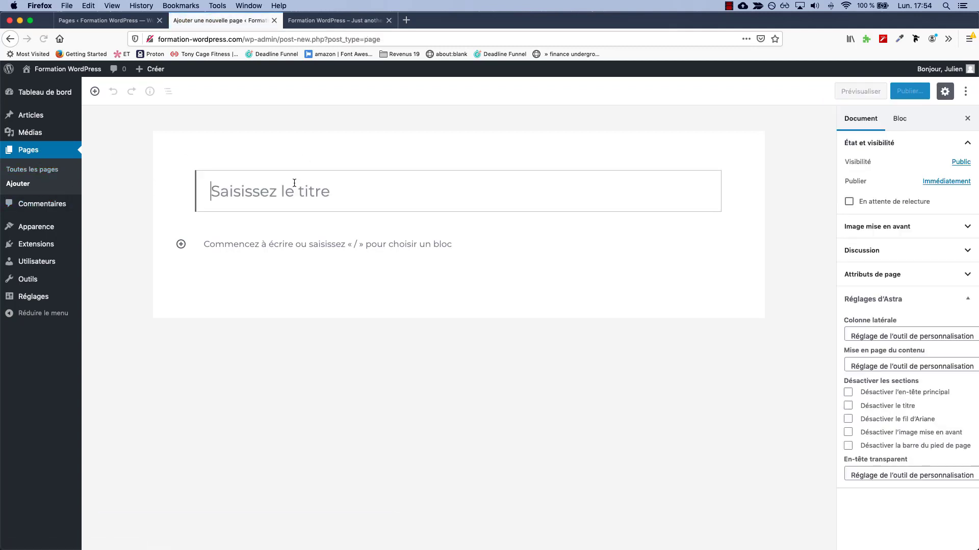
pyautogui.write('A propos')
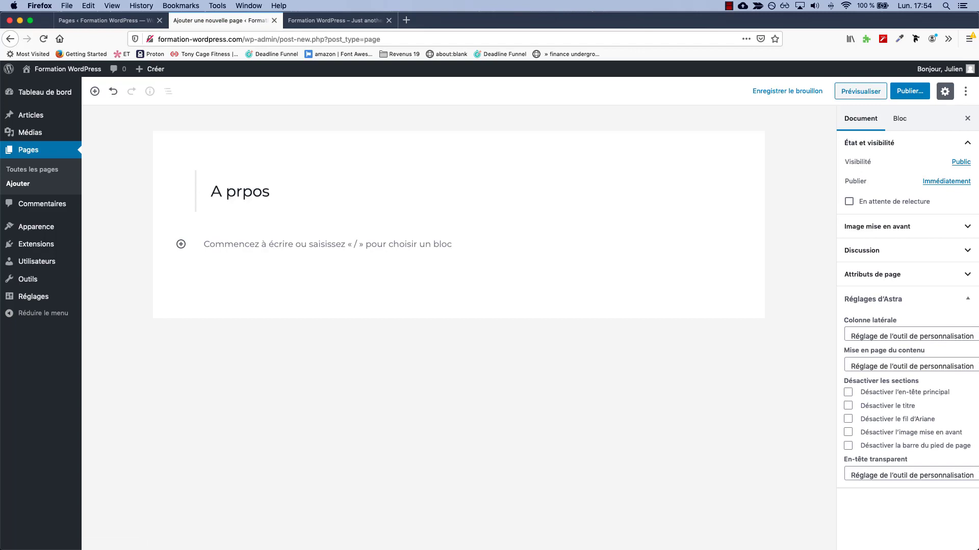
pyautogui.press('BackSpace')
pyautogui.press('BackSpace')
pyautogui.press('BackSpace')
pyautogui.write('opos')
pyautogui.click(910, 91)
pyautogui.click(912, 91)
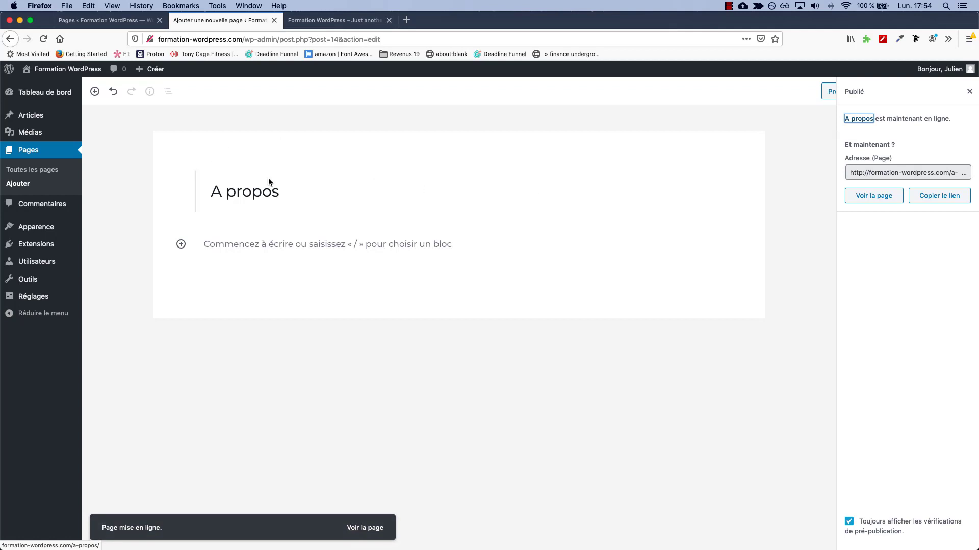
# View the site's front page to check its header navigation, and return to the dashboard
pyautogui.click(82, 87)
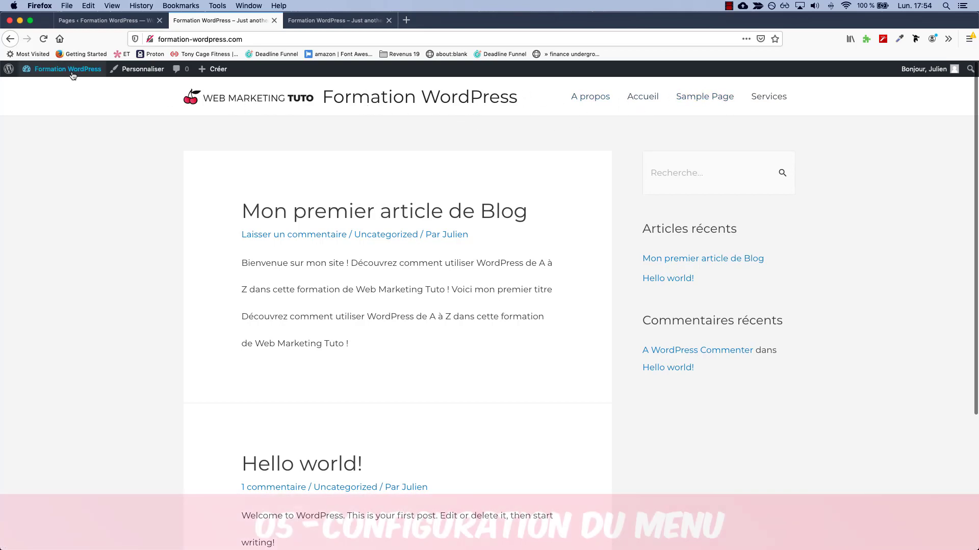
pyautogui.moveTo(72, 75)
pyautogui.click(51, 87)
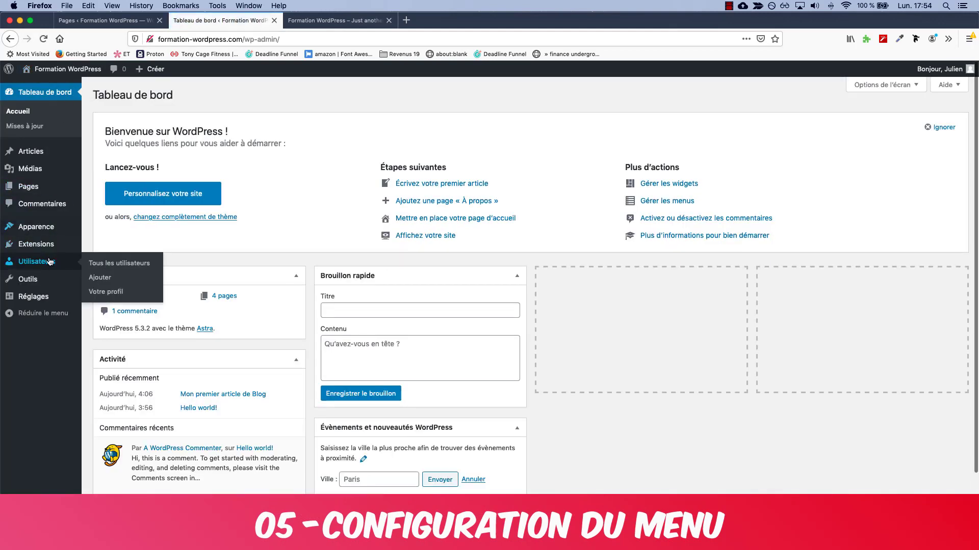
# Create a navigation menu named "Menu principal", assign it to the Menu principal display location and save it
pyautogui.moveTo(51, 236)
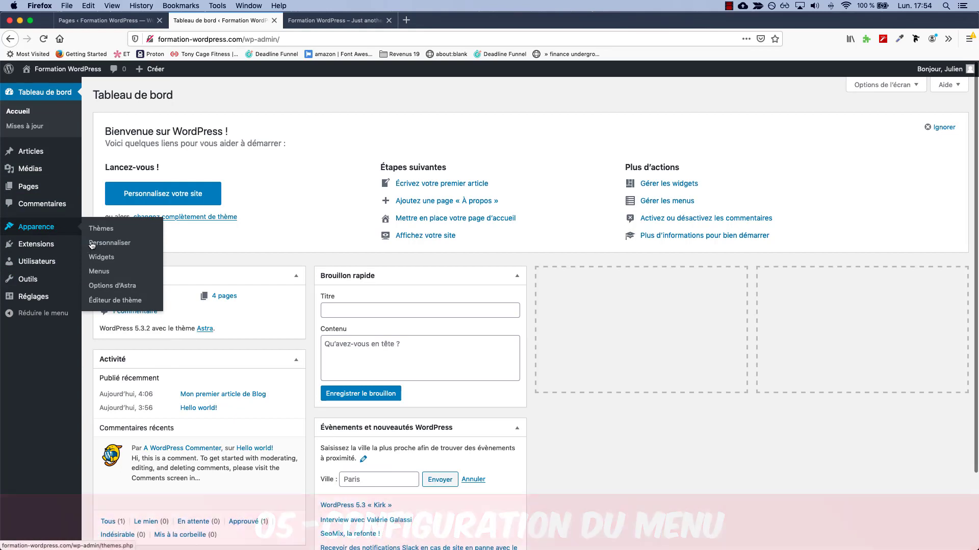
pyautogui.click(95, 273)
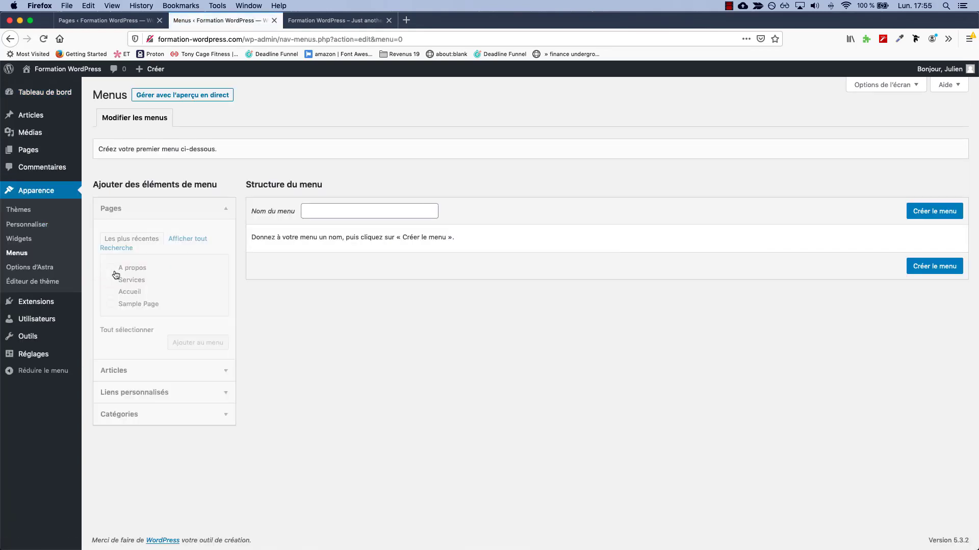
pyautogui.click(385, 209)
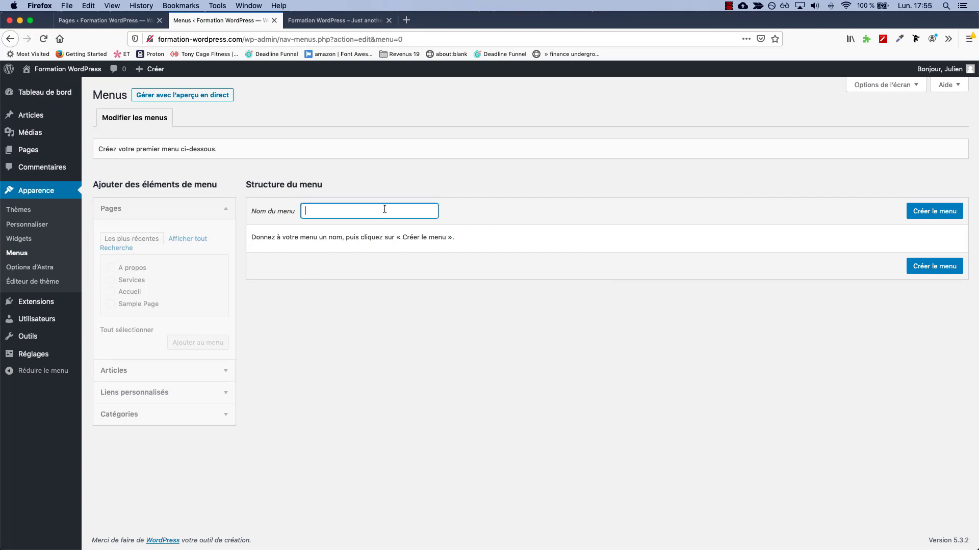
pyautogui.write('Menu')
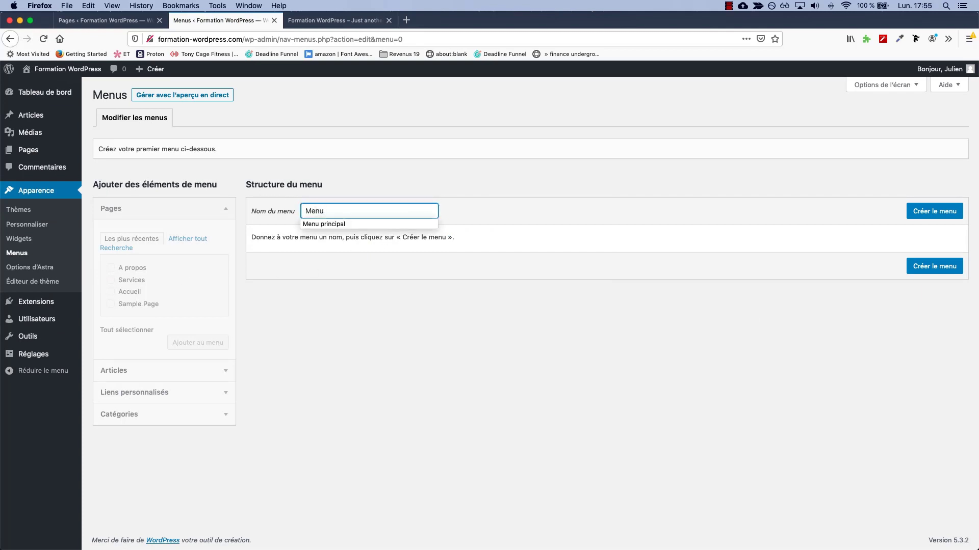
pyautogui.click(396, 224)
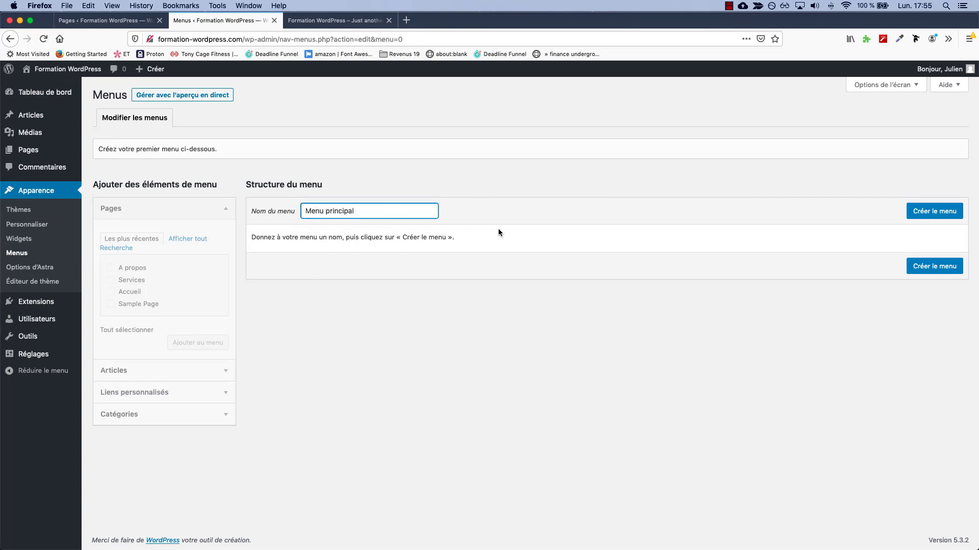
pyautogui.click(915, 216)
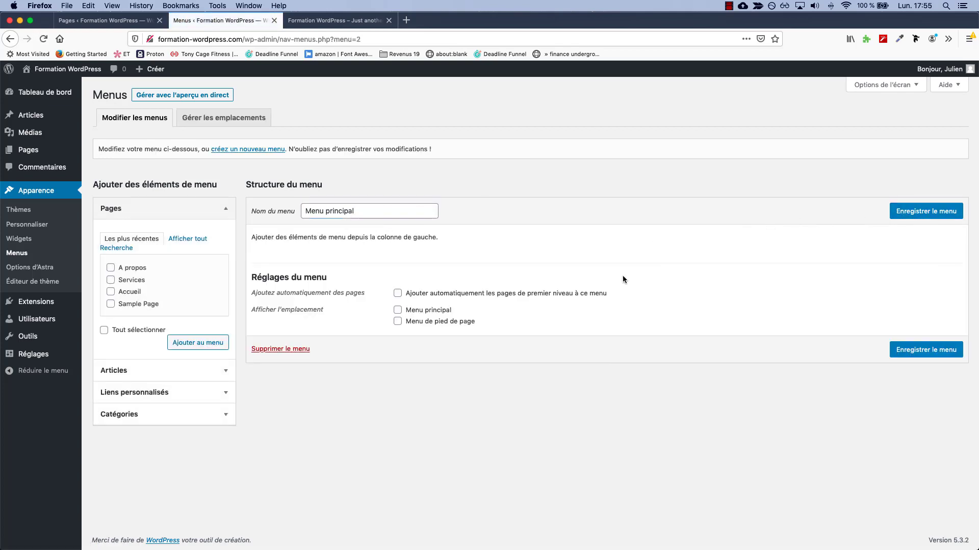
pyautogui.click(398, 310)
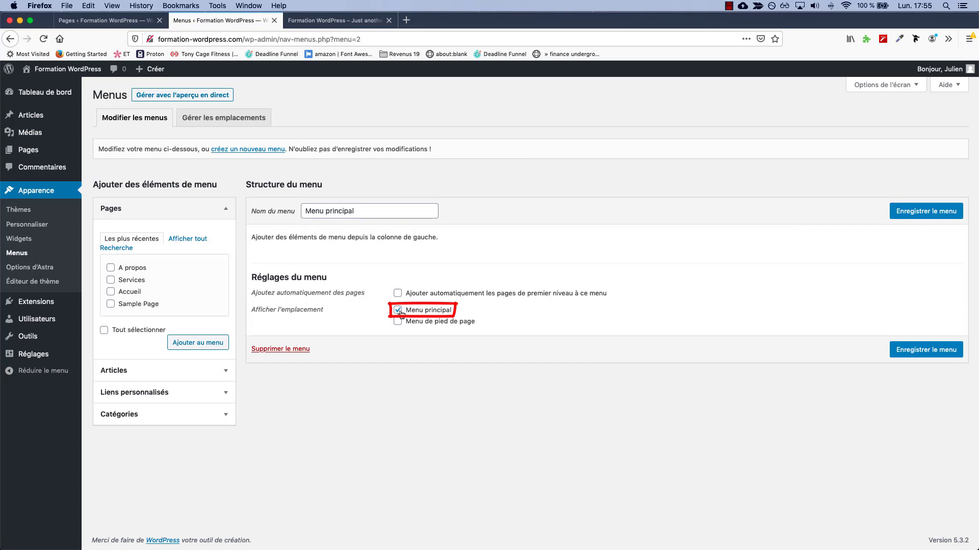
pyautogui.click(919, 216)
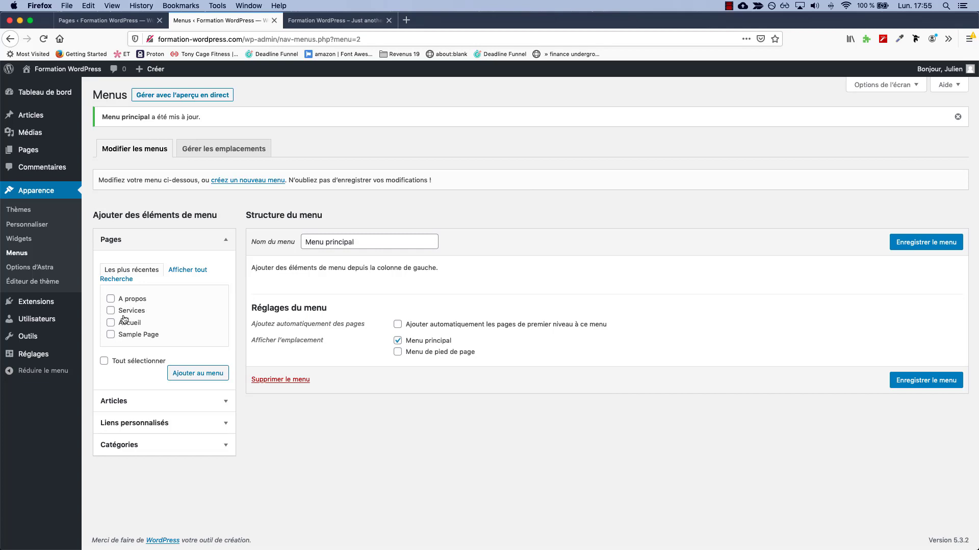
# Add the Services and A propos pages to the menu, with A propos placed above Services, and save the menu
pyautogui.click(185, 374)
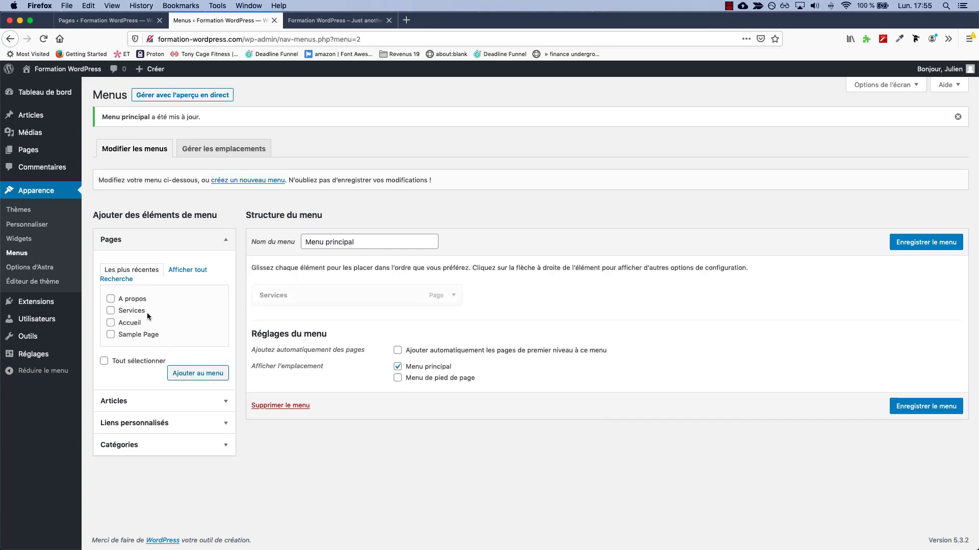
pyautogui.click(138, 300)
pyautogui.click(195, 377)
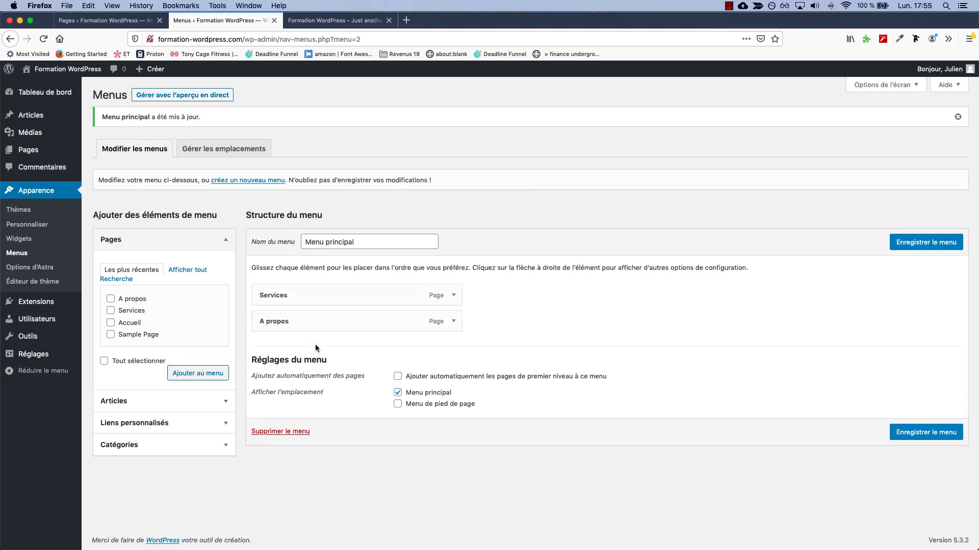
pyautogui.moveTo(308, 326); pyautogui.dragTo(293, 293)
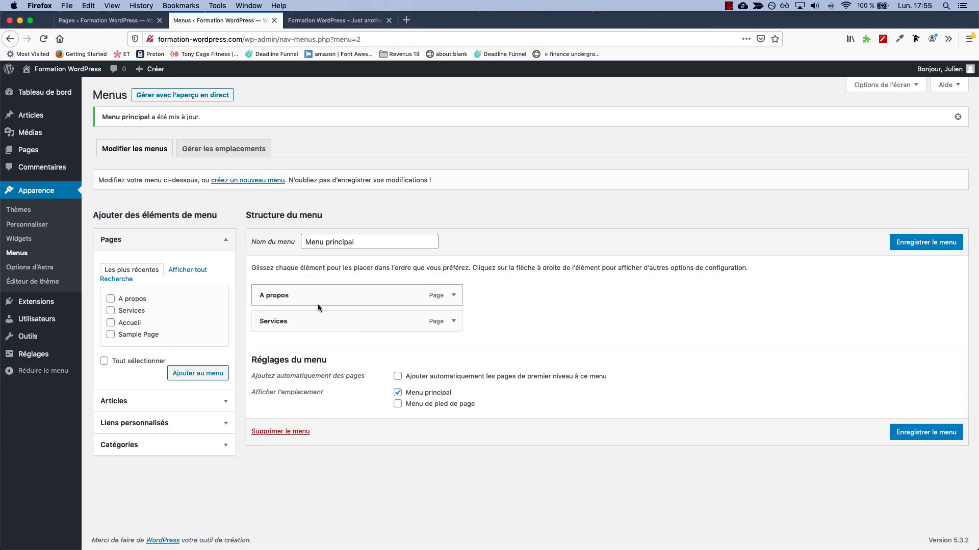
pyautogui.click(926, 242)
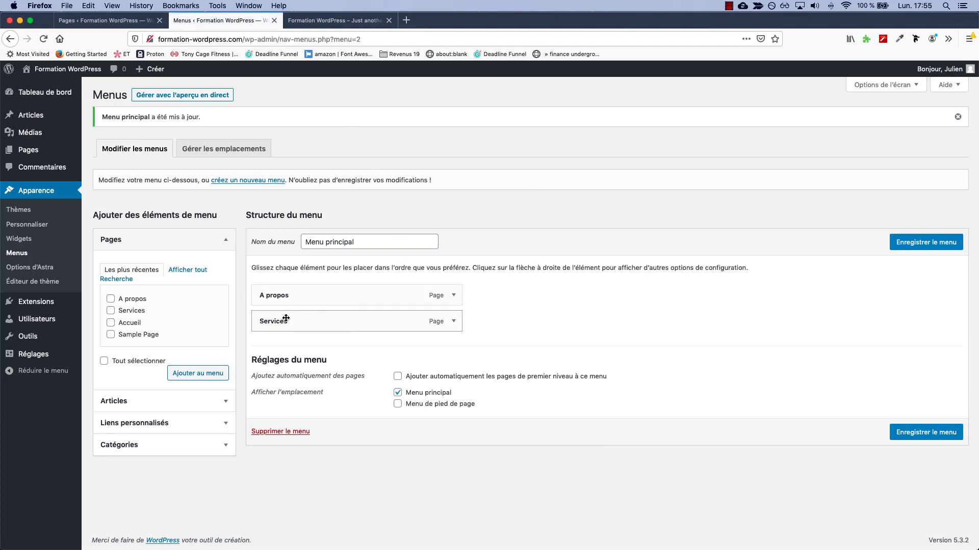
# Add Sample Page to the menu as a sub-item of Services, save the menu and check it on the site
pyautogui.click(193, 374)
pyautogui.moveTo(294, 347); pyautogui.dragTo(295, 348)
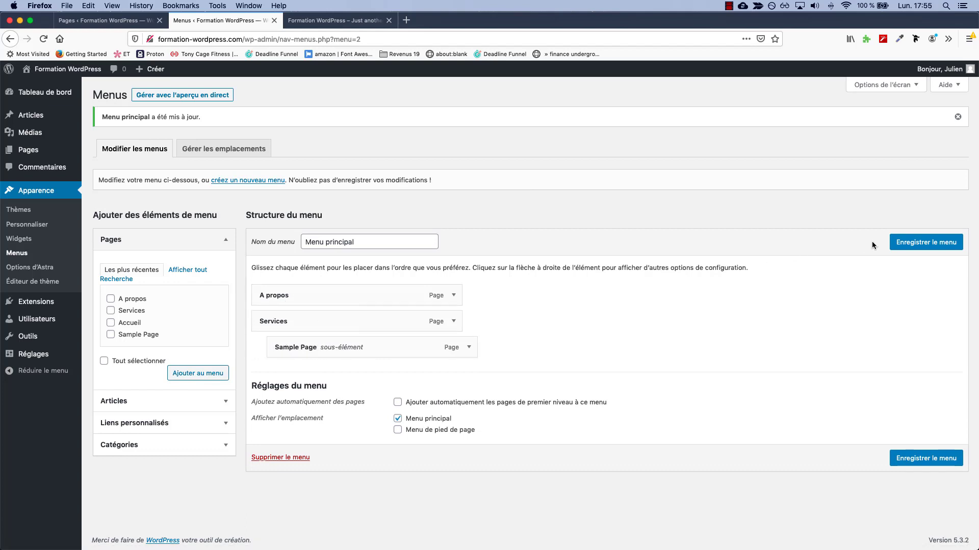
pyautogui.click(924, 242)
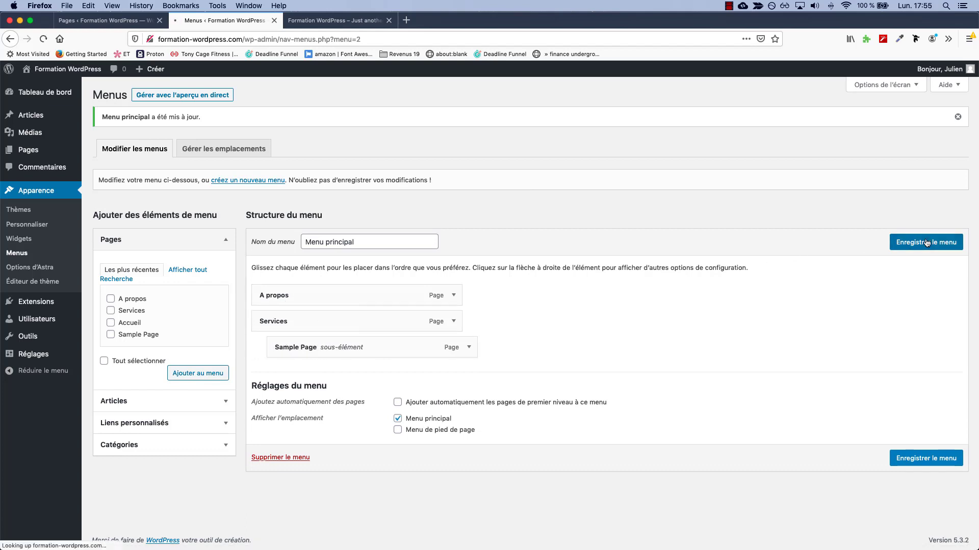
pyautogui.click(66, 69)
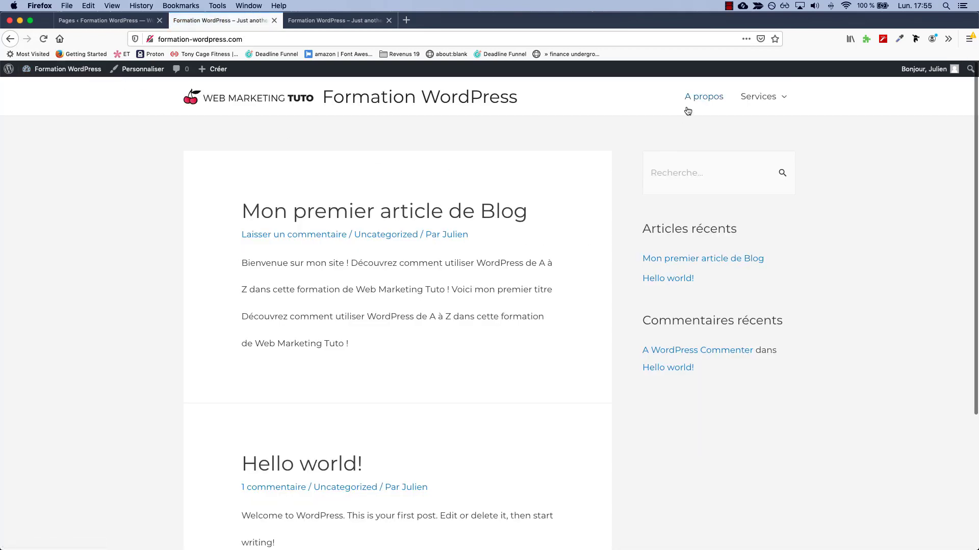
pyautogui.moveTo(763, 100)
# Add the article "Mon premier article de Blog" to Menu principal in the theme customizer
pyautogui.click(142, 71)
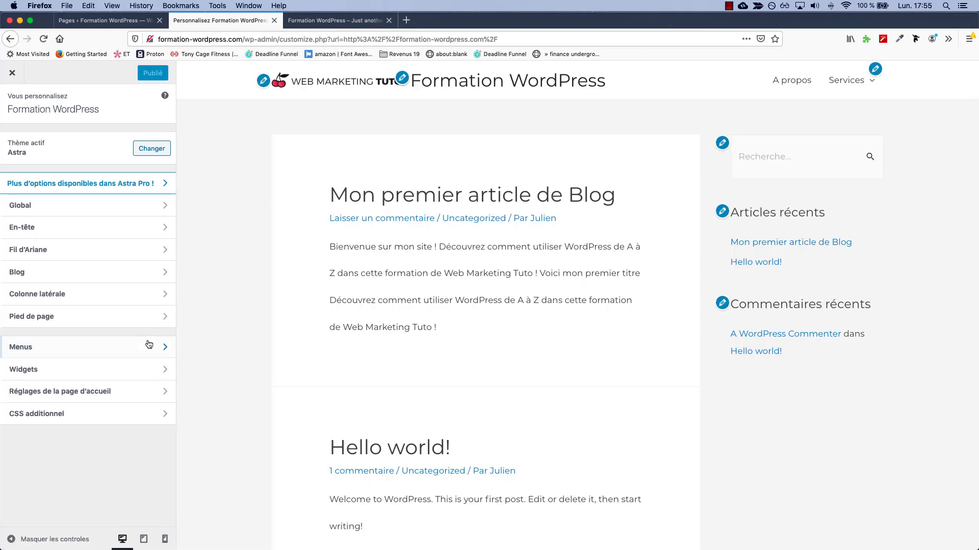
pyautogui.click(113, 350)
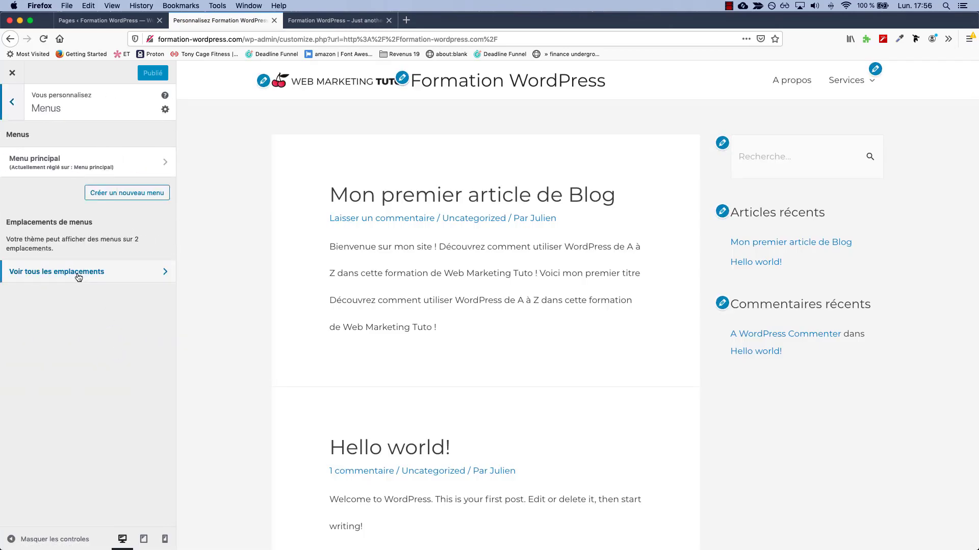
pyautogui.click(35, 160)
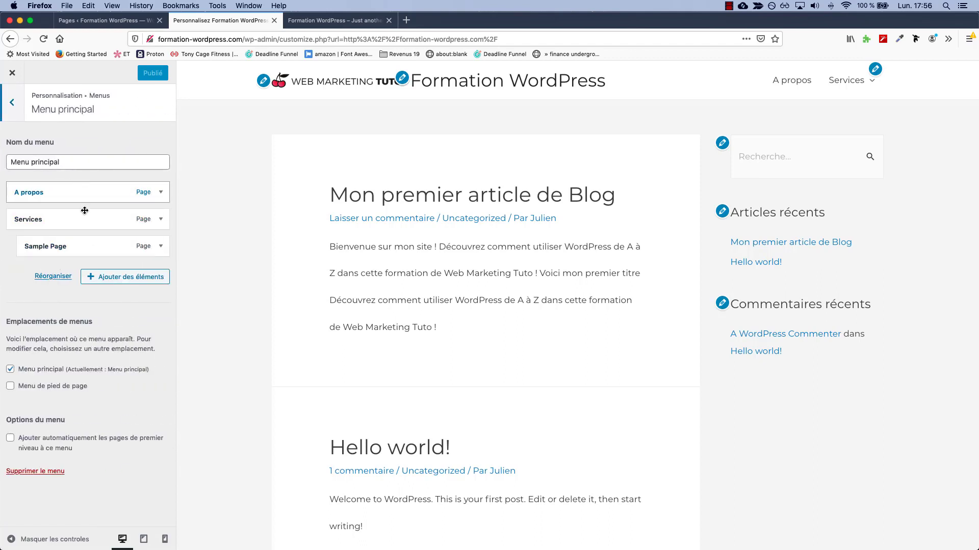
pyautogui.click(106, 278)
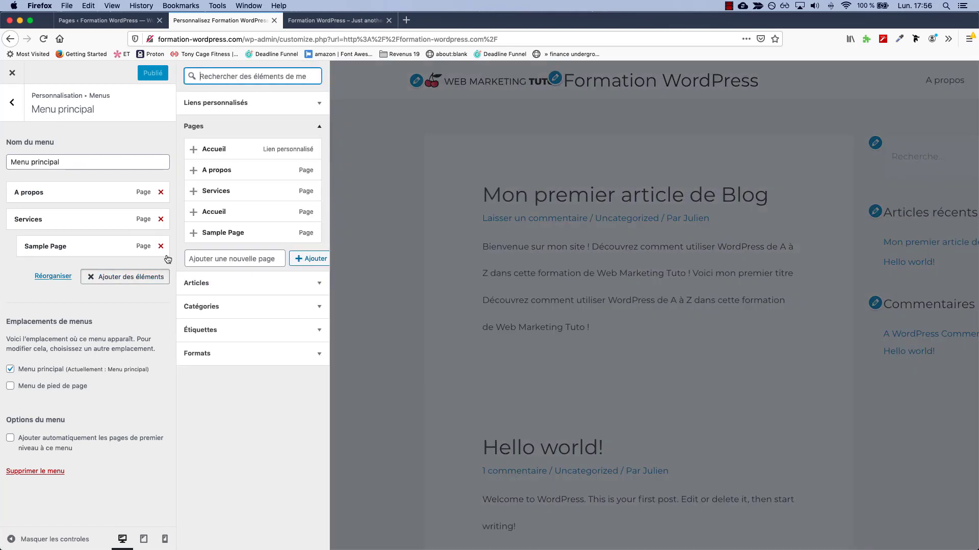
pyautogui.click(218, 284)
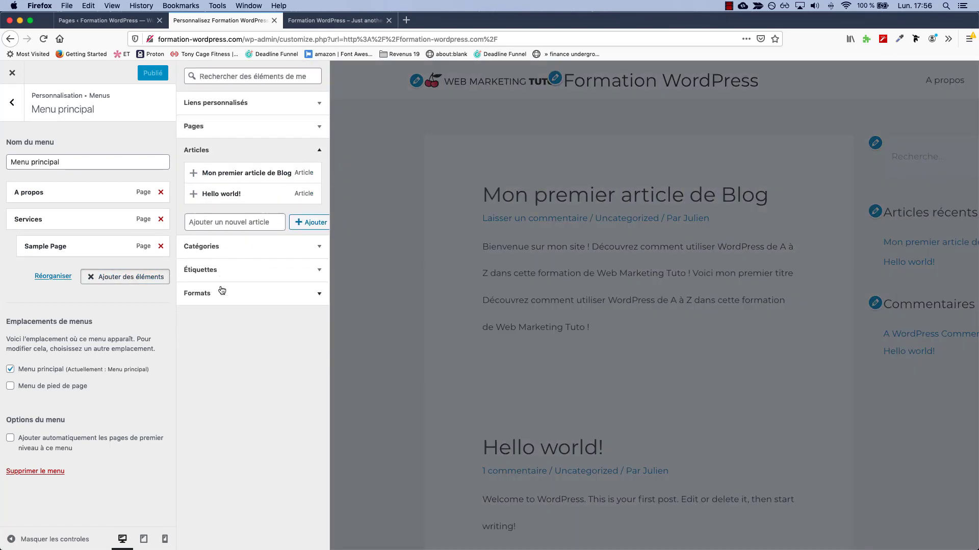
pyautogui.click(223, 174)
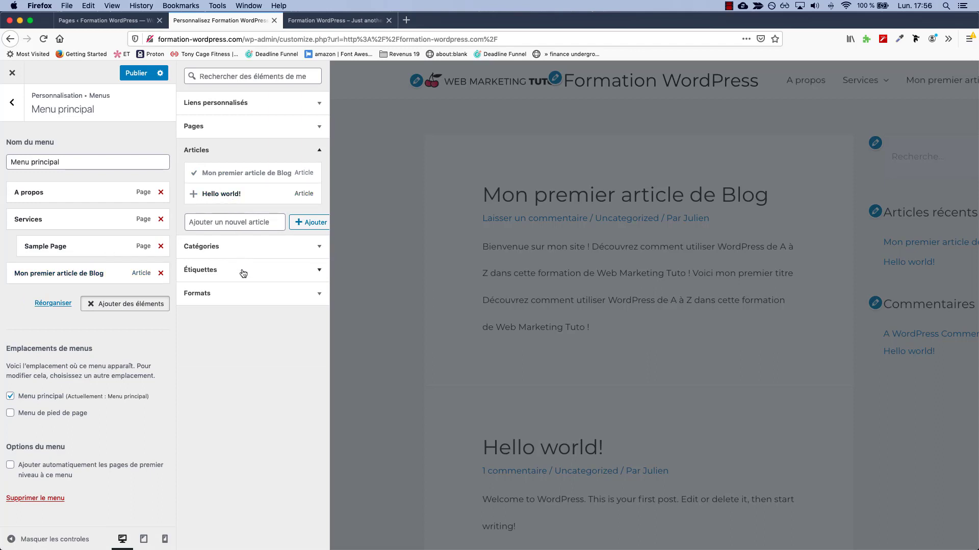
pyautogui.click(231, 111)
pyautogui.click(274, 124)
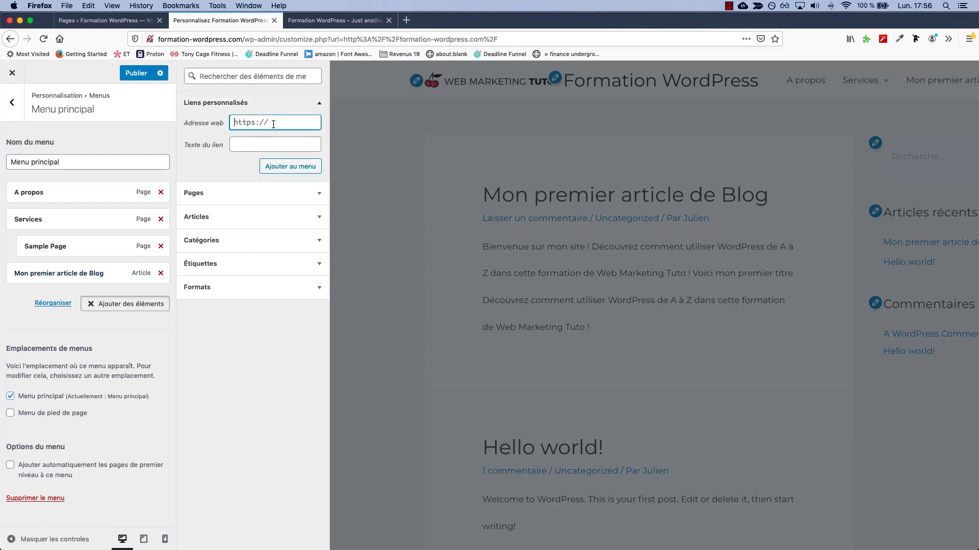
pyautogui.write('h')
pyautogui.write('ttps://')
pyautogui.write('webmarketing')
pyautogui.write('tuto.com')
pyautogui.press('Tab')
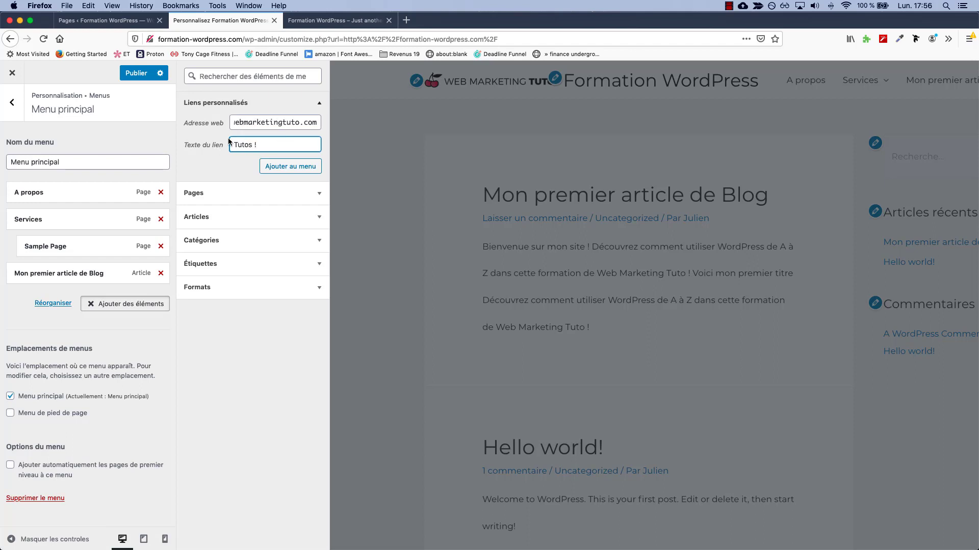
pyautogui.click(289, 170)
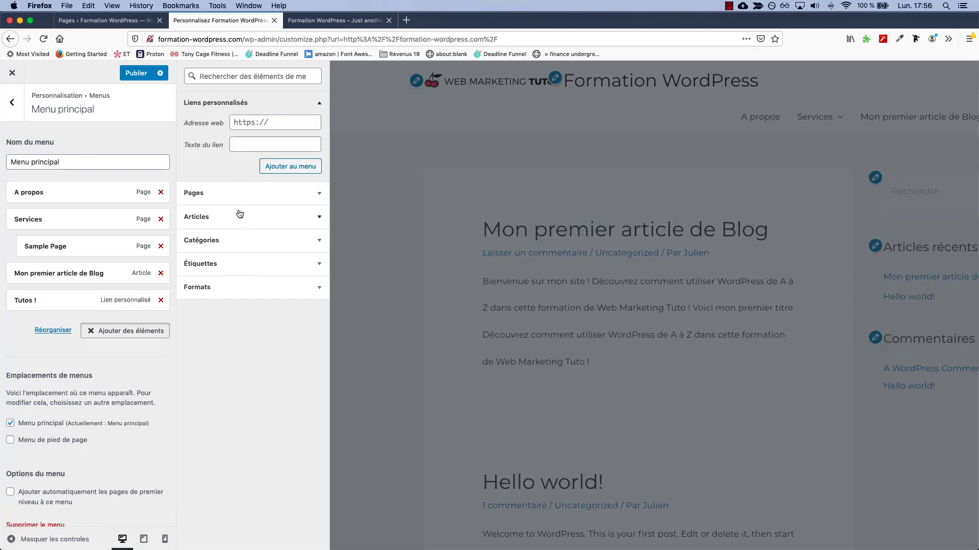
pyautogui.click(89, 332)
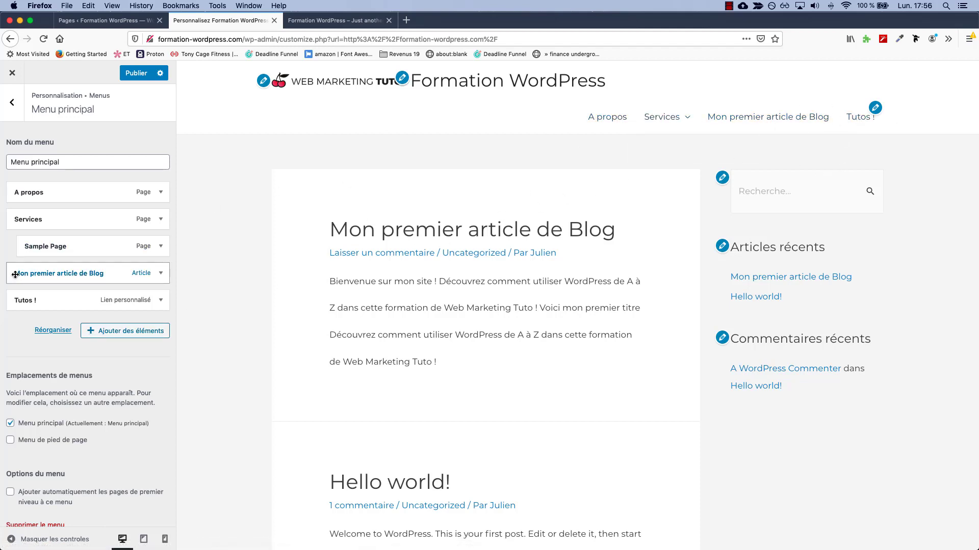
# Remove the Sample Page item from Menu principal
pyautogui.click(160, 249)
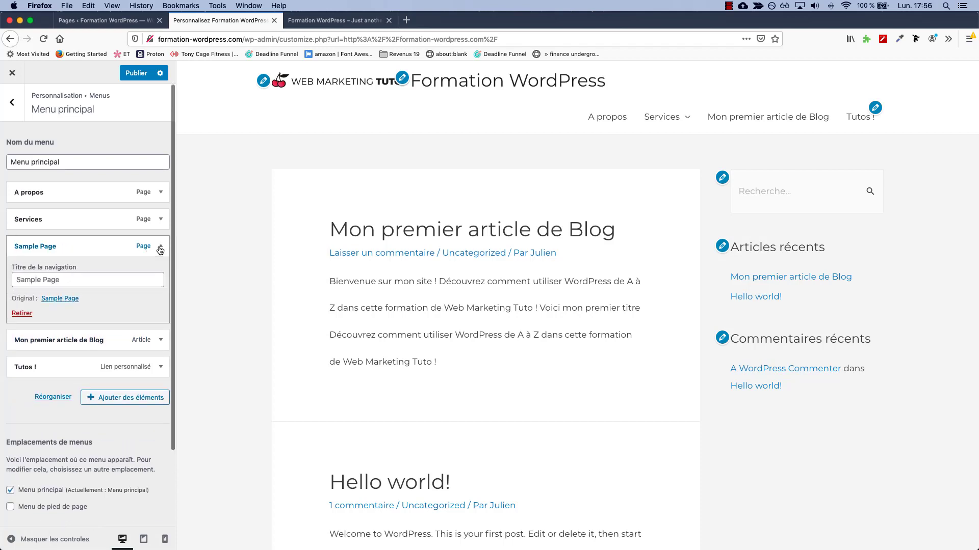
pyautogui.click(20, 314)
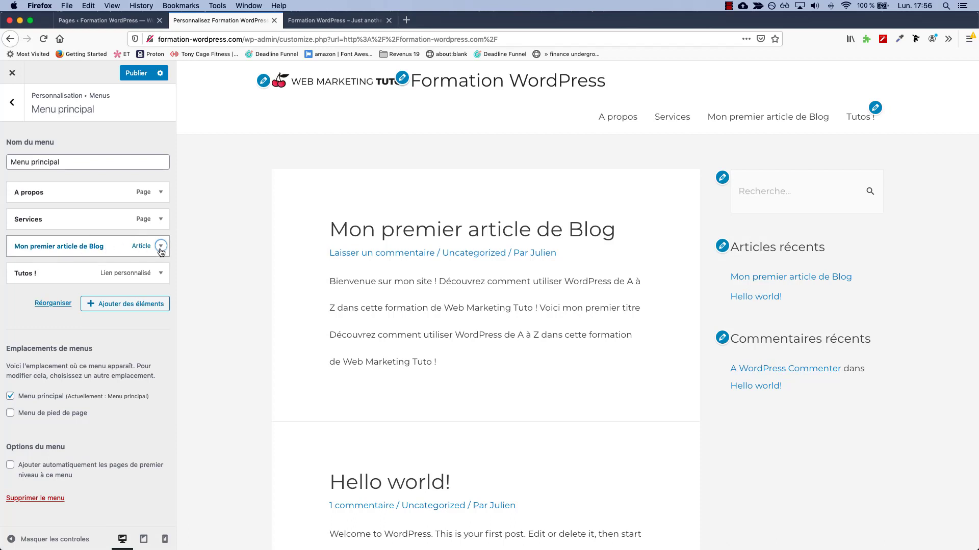
# Nest "Mon premier article de Blog" as a sub-item of "Tutos !" and place Services above A propos in the menu
pyautogui.moveTo(87, 248); pyautogui.dragTo(97, 273)
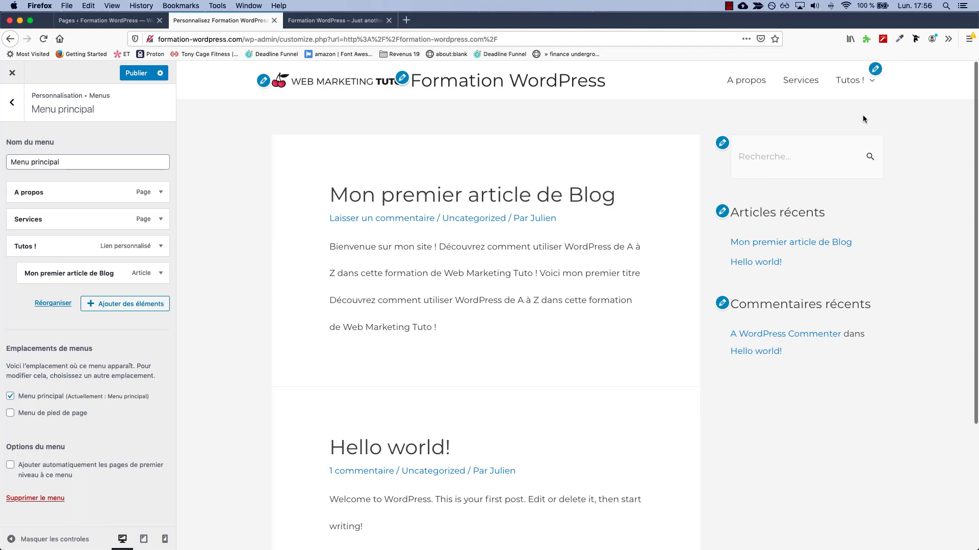
pyautogui.moveTo(850, 81)
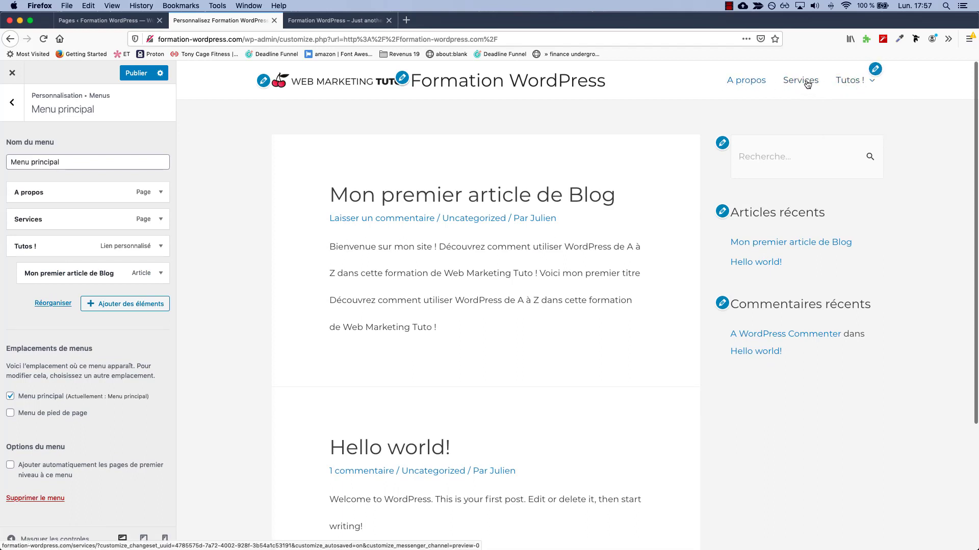
pyautogui.moveTo(35, 217); pyautogui.dragTo(35, 191)
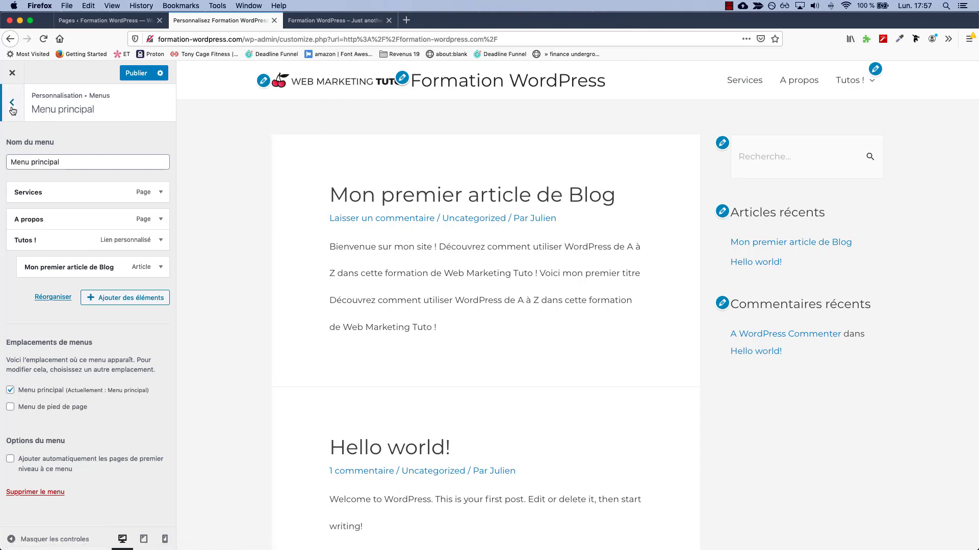
# In the site identity settings, try hiding and showing the site title, and turn off the inline placement of logo and title
pyautogui.click(401, 78)
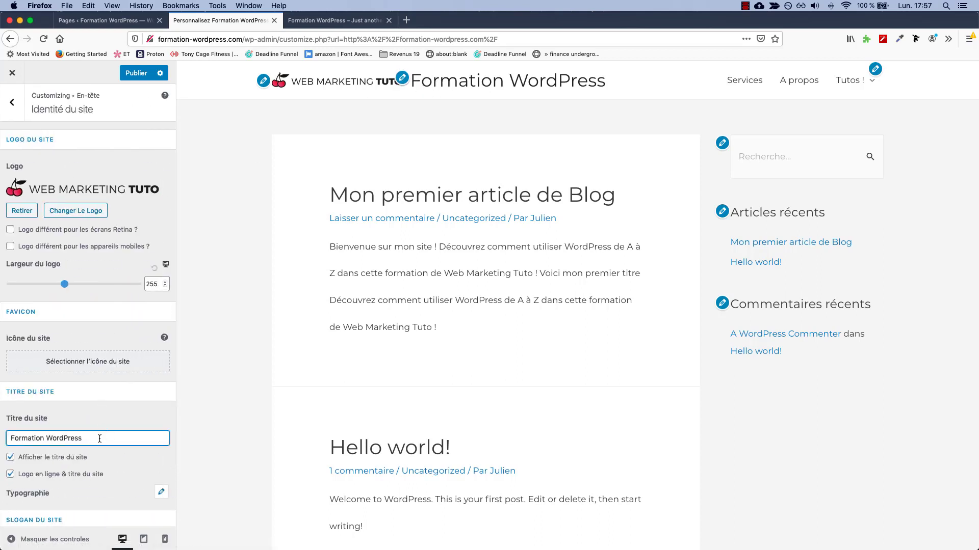
pyautogui.click(68, 458)
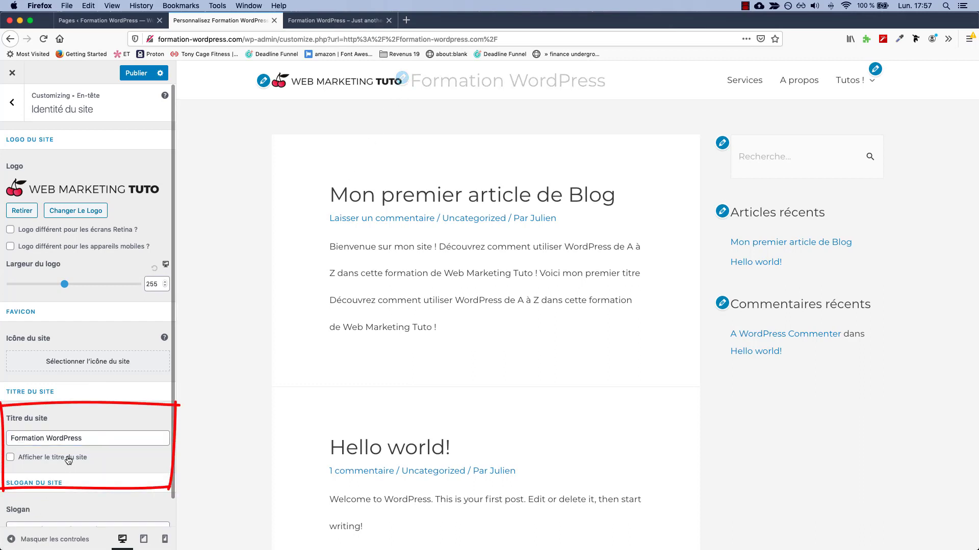
pyautogui.click(68, 461)
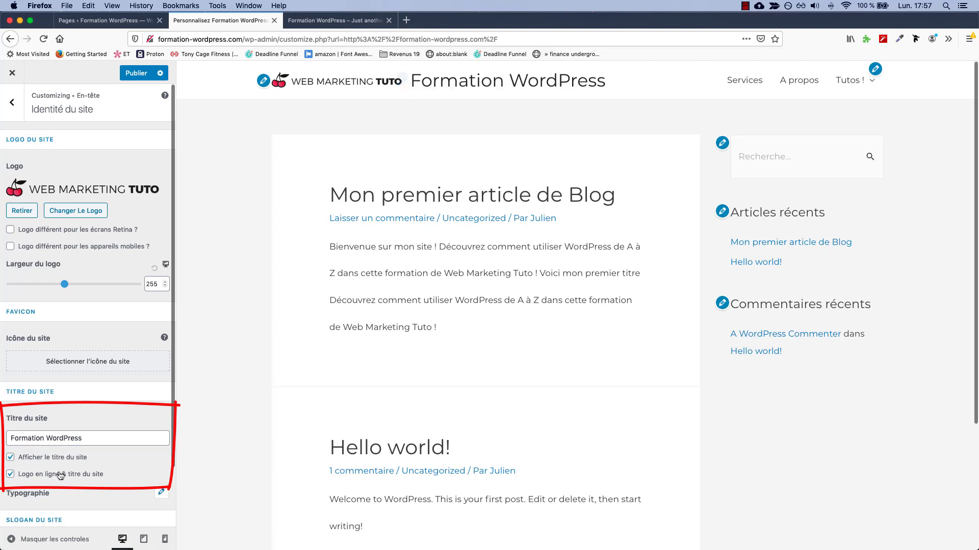
pyautogui.click(59, 475)
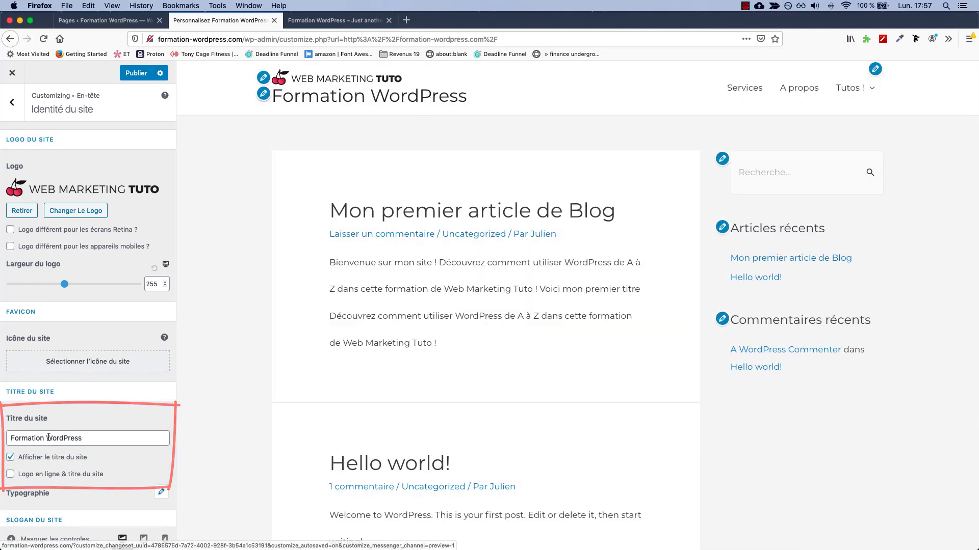
pyautogui.scroll(-3, 99, 432)
pyautogui.scroll(2, 99, 432)
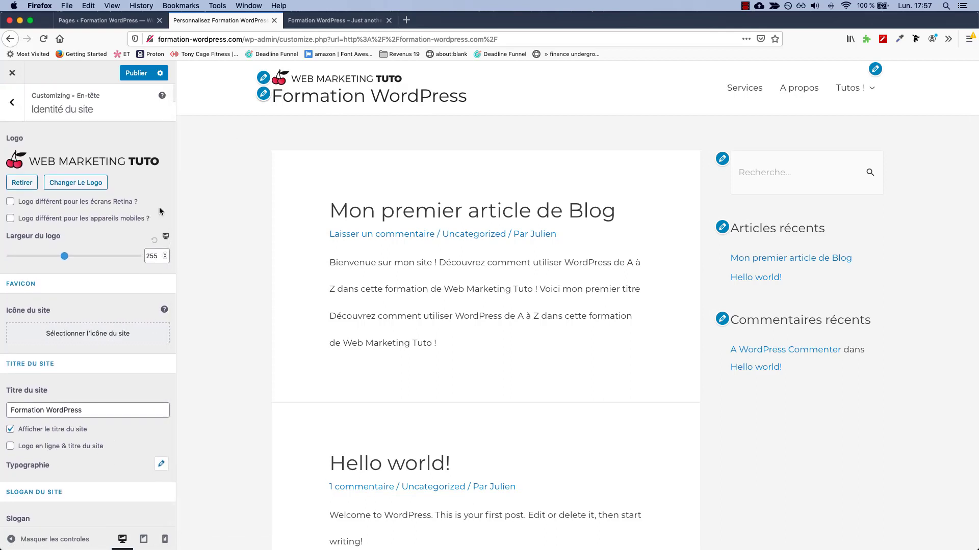
# Hide the site title, publish the changes and close the customizer
pyautogui.click(44, 433)
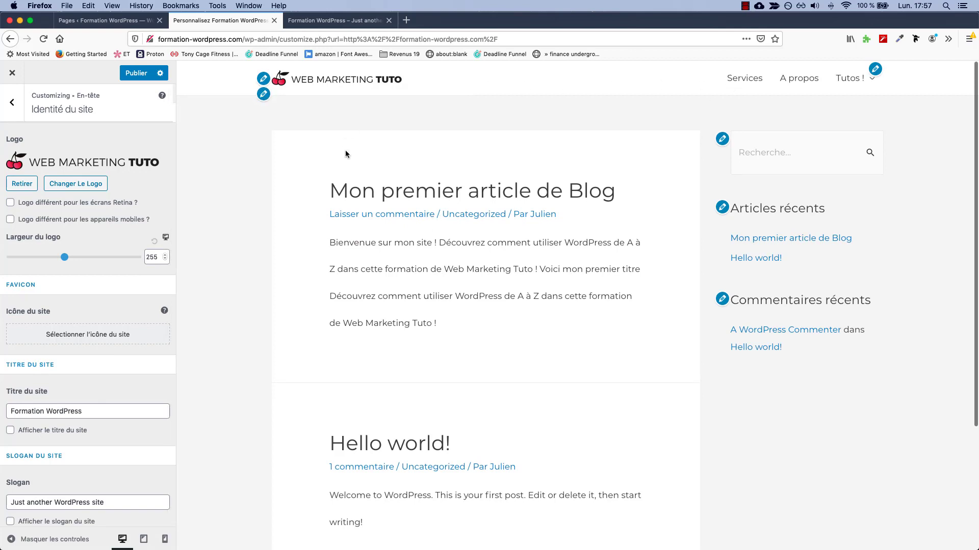
pyautogui.click(137, 74)
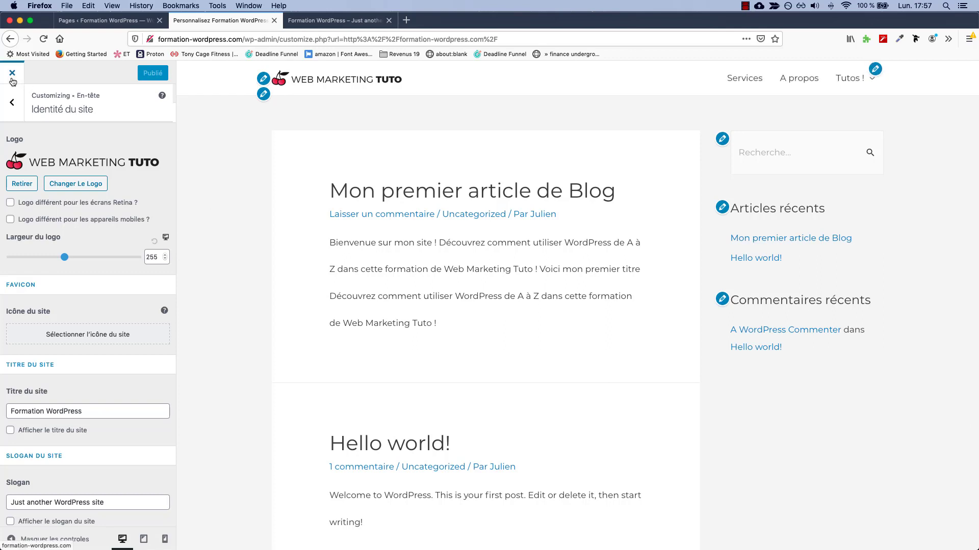
pyautogui.click(12, 77)
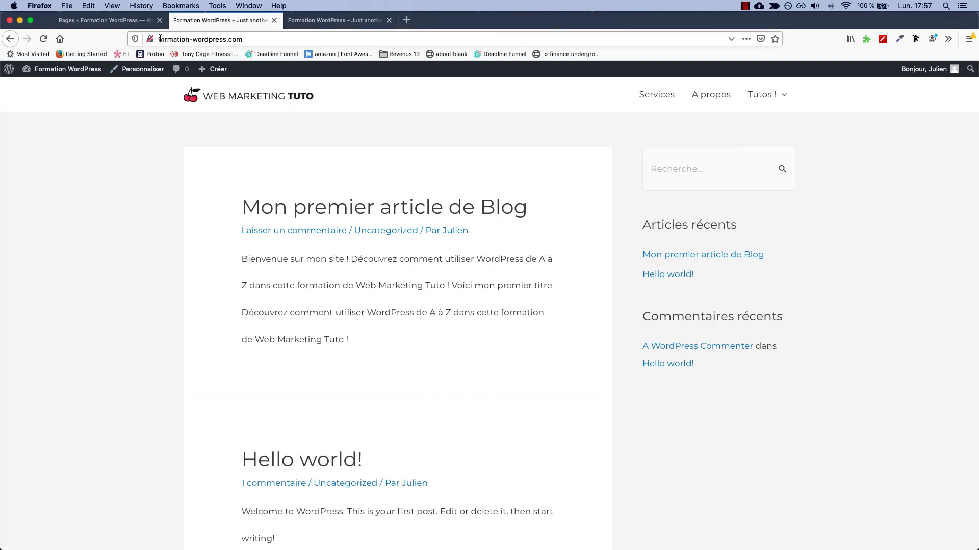
# Review the published home page and its address, and switch to the dashboard and back to the site
pyautogui.moveTo(158, 39); pyautogui.dragTo(261, 41)
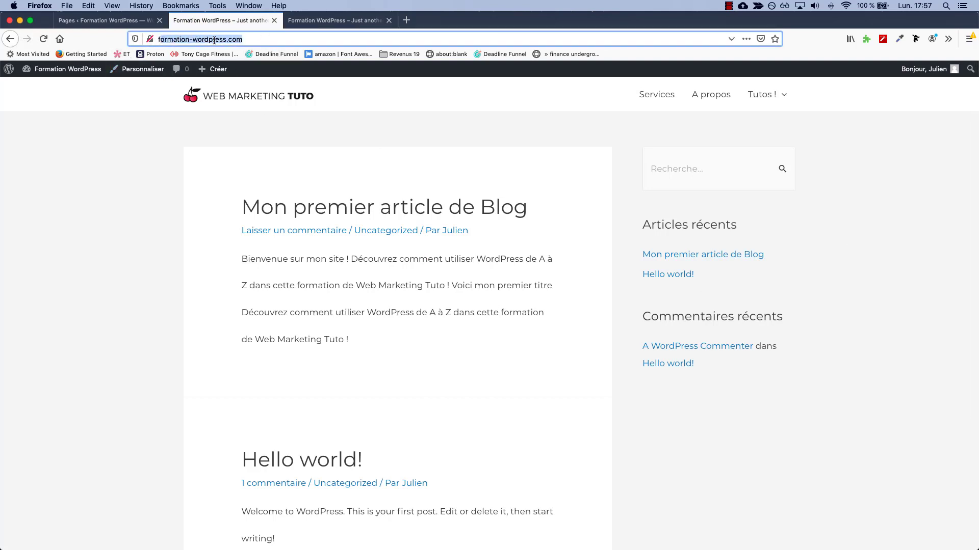
pyautogui.click(510, 159)
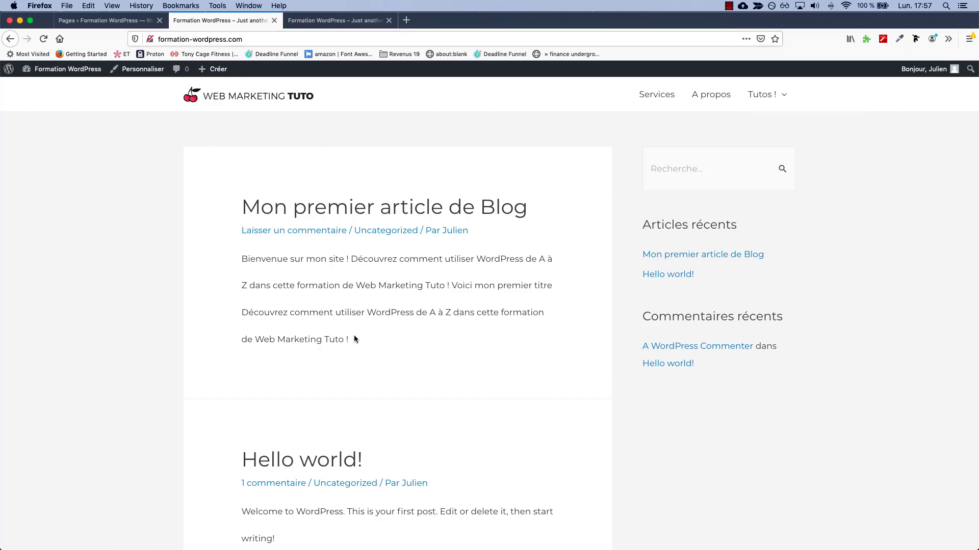
pyautogui.scroll(-5, 354, 334)
pyautogui.scroll(5, 355, 332)
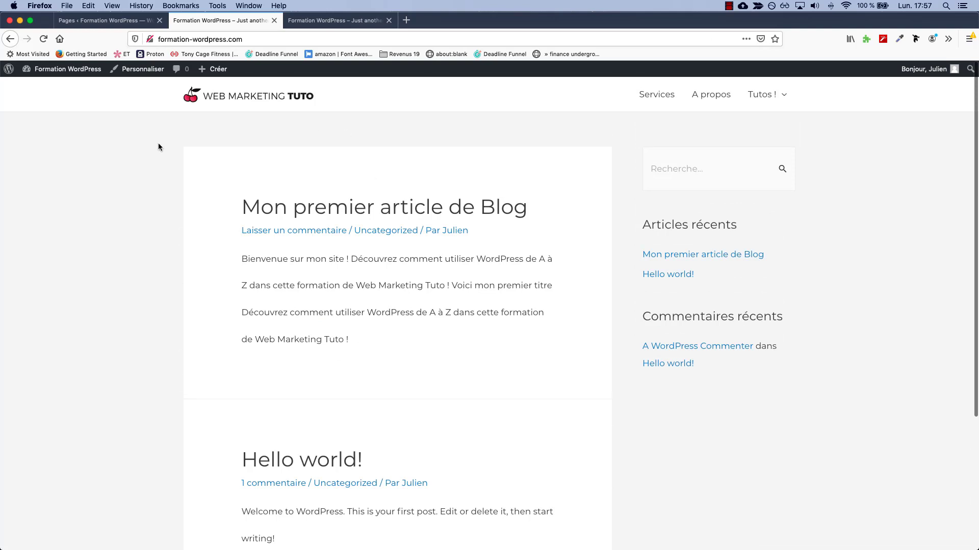
pyautogui.click(67, 73)
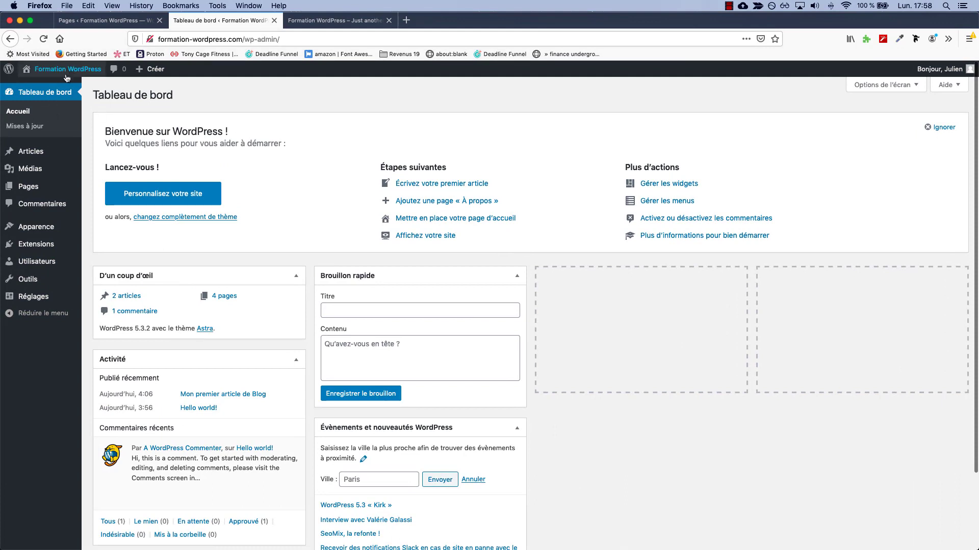
pyautogui.click(51, 86)
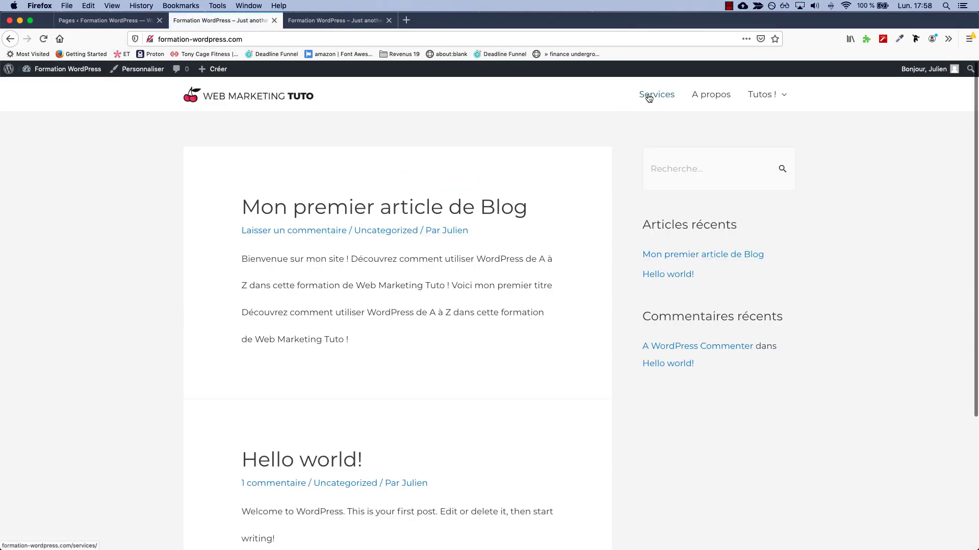
# Test the Services, logo, A propos and "Tutos !" links in the site header, and return to the A propos page
pyautogui.click(649, 97)
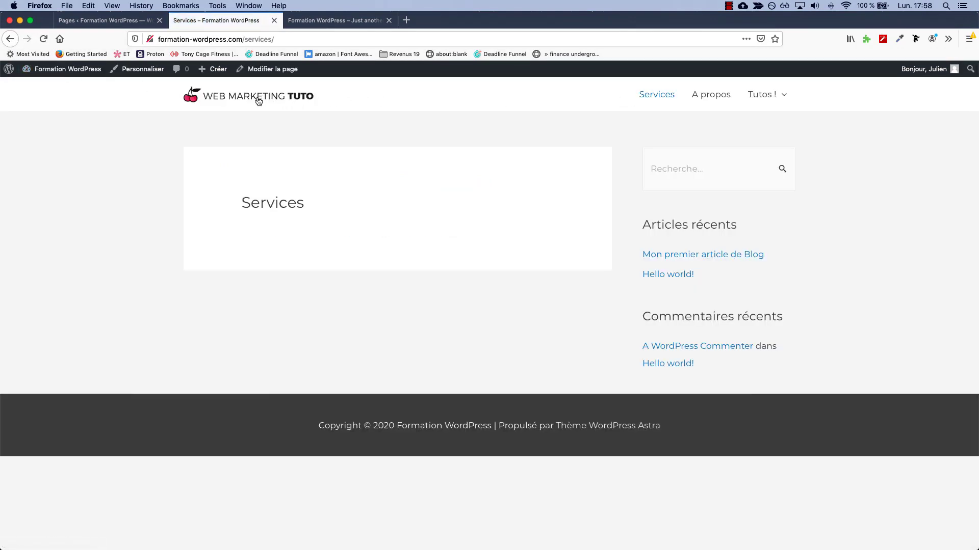
pyautogui.click(259, 101)
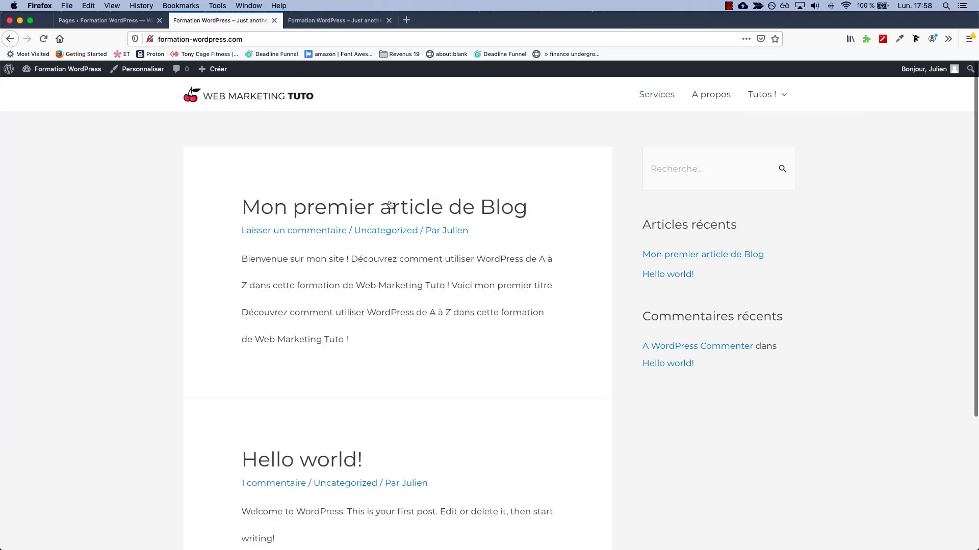
pyautogui.click(709, 97)
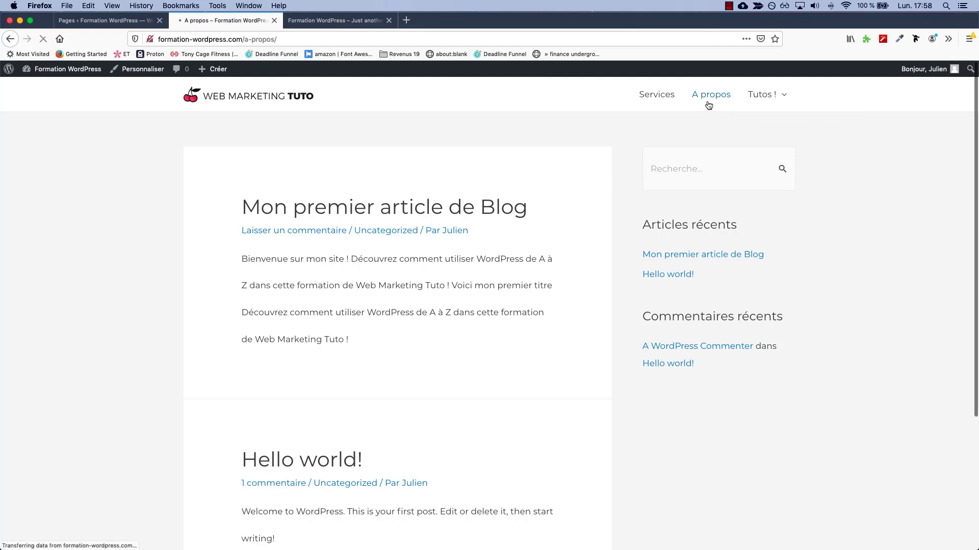
pyautogui.click(755, 99)
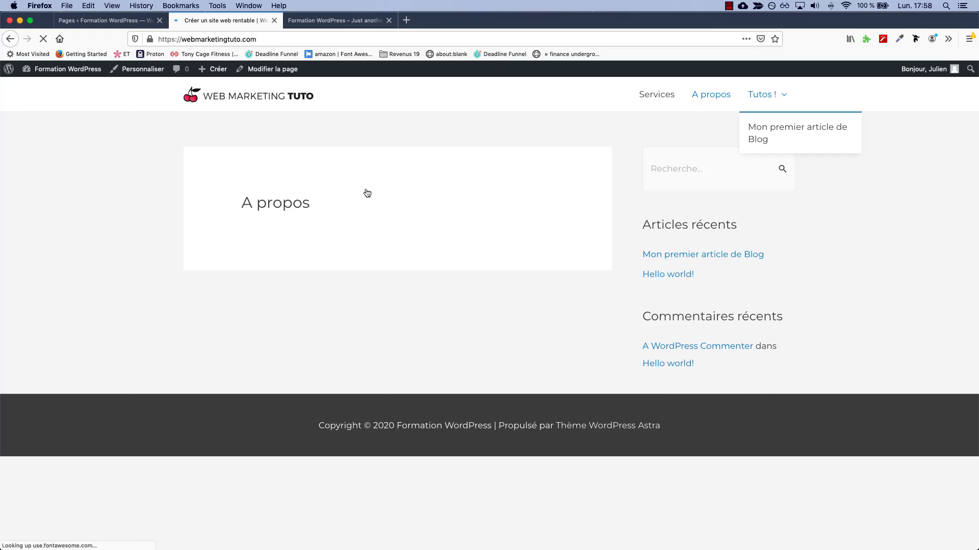
pyautogui.scroll(-10, 93, 294)
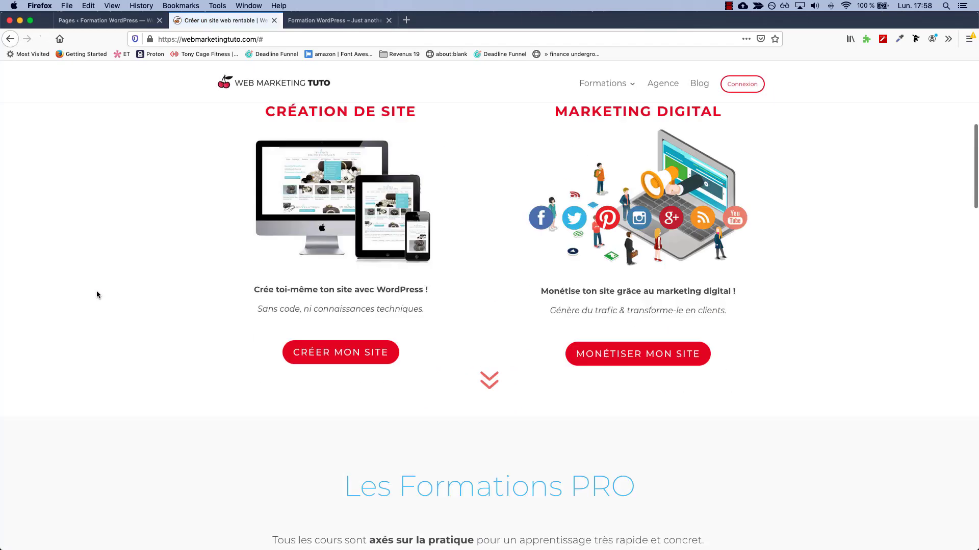
pyautogui.scroll(10, 154, 265)
pyautogui.scroll(-5, 154, 265)
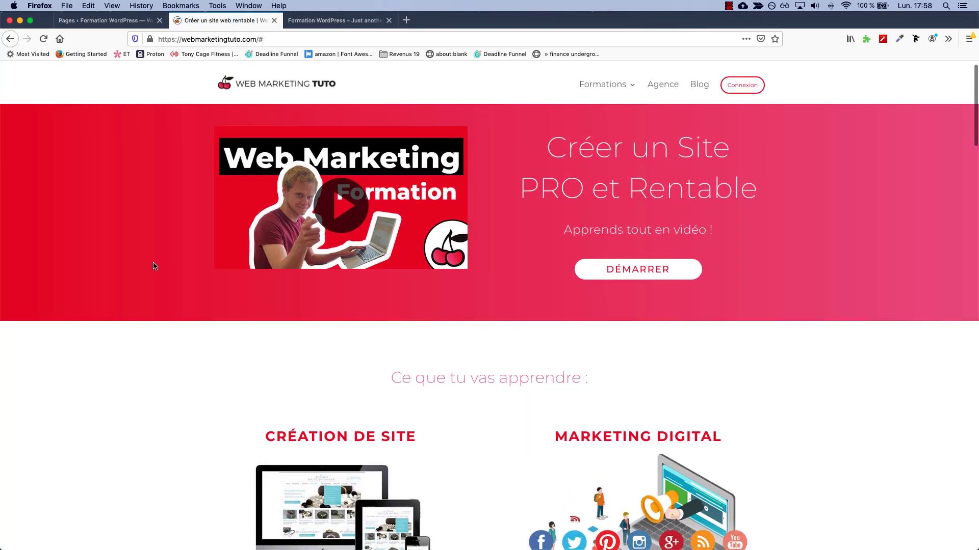
pyautogui.click(10, 39)
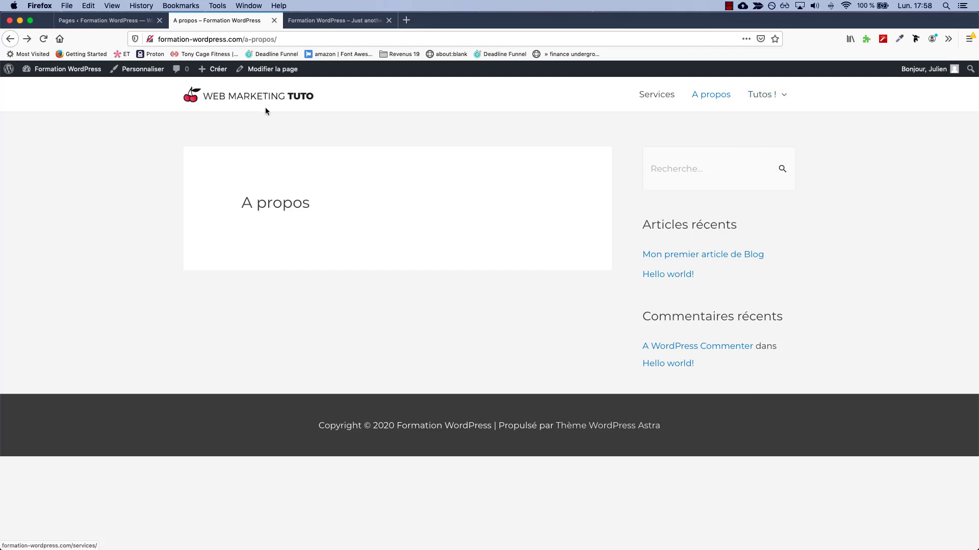
# Search the WordPress extensions to add for "elementor" and install Elementor Page Builder
pyautogui.moveTo(59, 71)
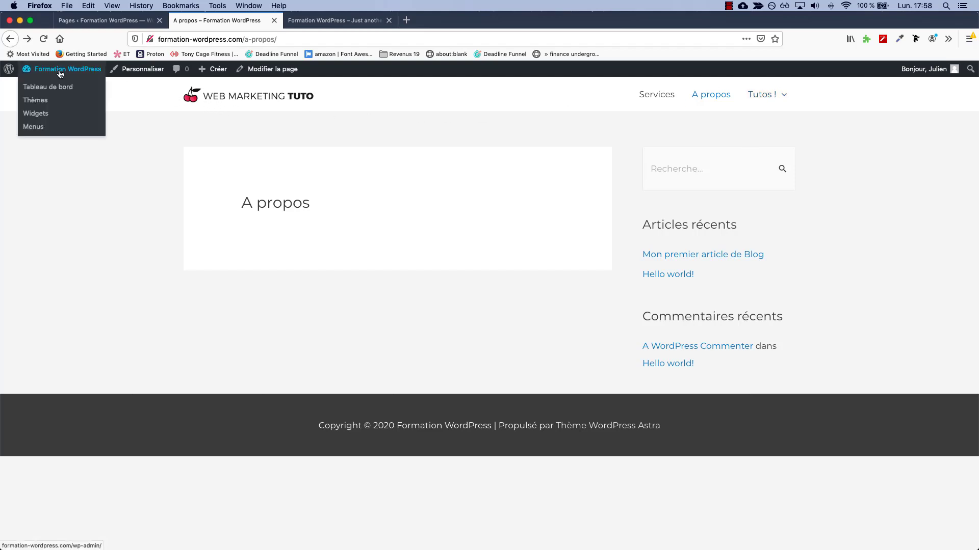
pyautogui.click(59, 73)
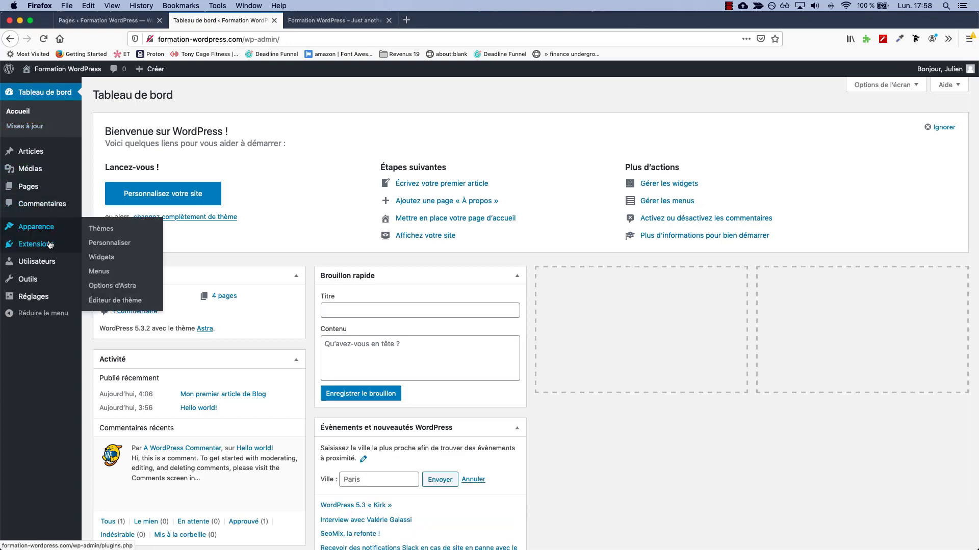
pyautogui.moveTo(56, 244)
pyautogui.click(106, 262)
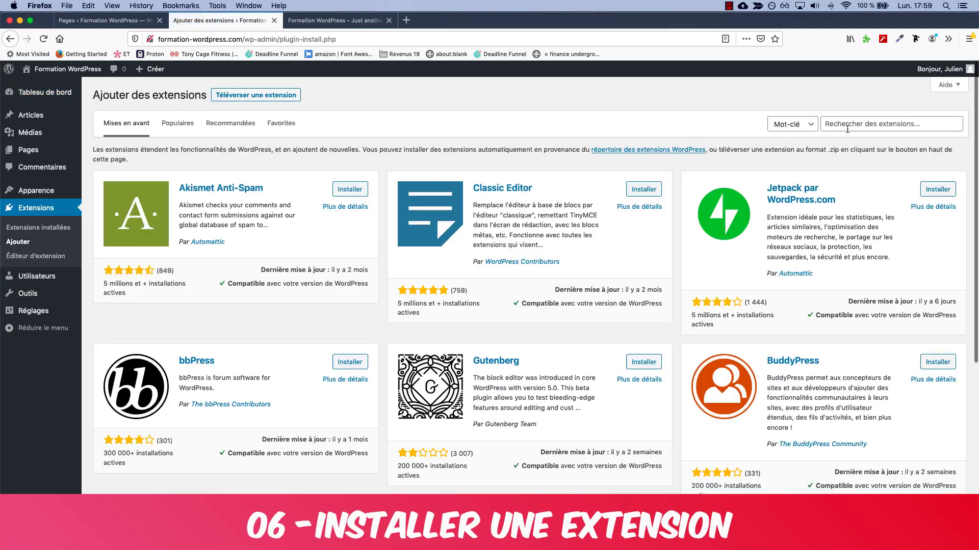
pyautogui.click(865, 126)
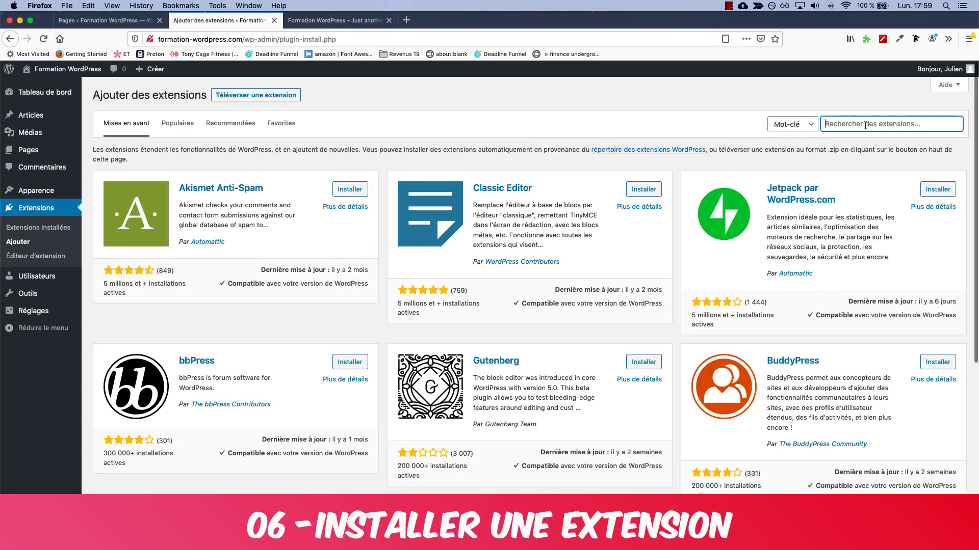
pyautogui.write('elementor')
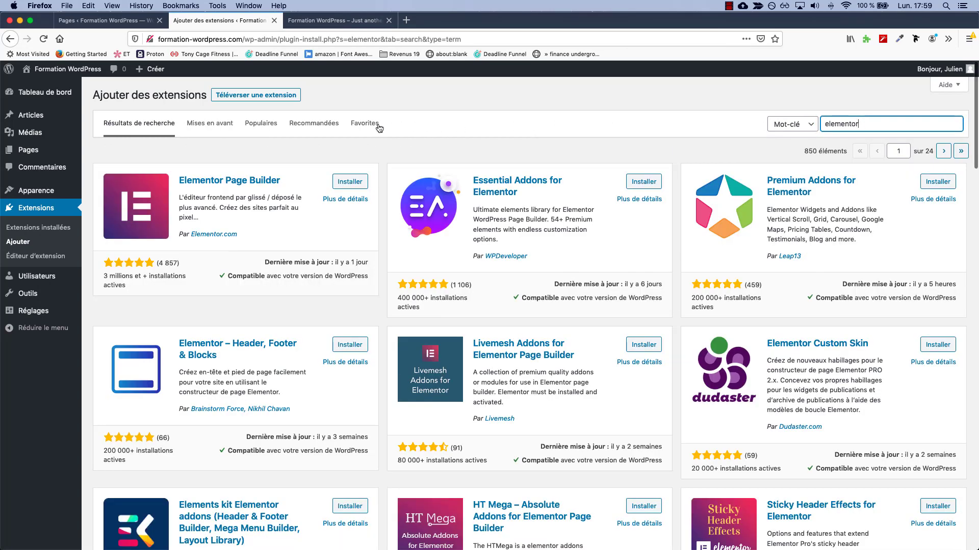
pyautogui.click(355, 180)
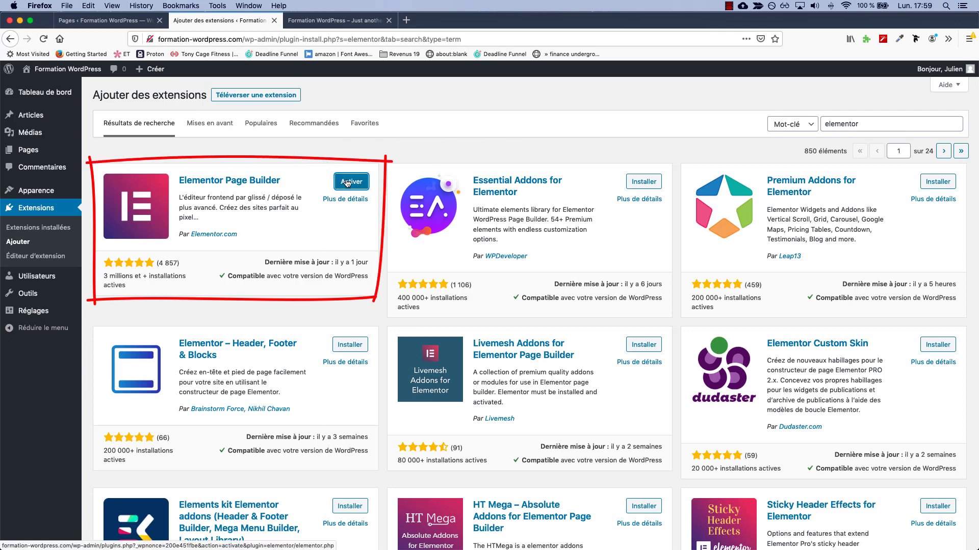
# Activate the Elementor Page Builder extension, and sample the overview video on its welcome page before closing it
pyautogui.click(347, 182)
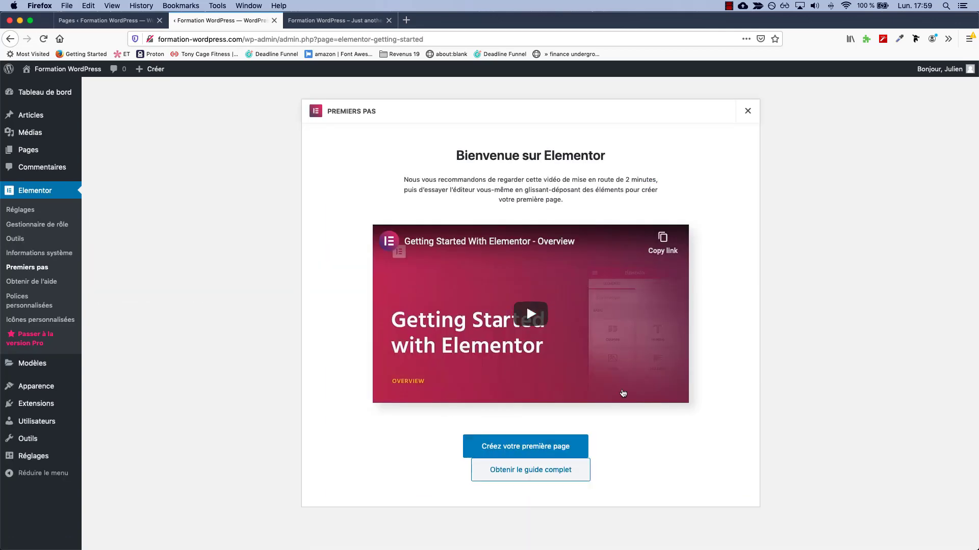
pyautogui.click(525, 312)
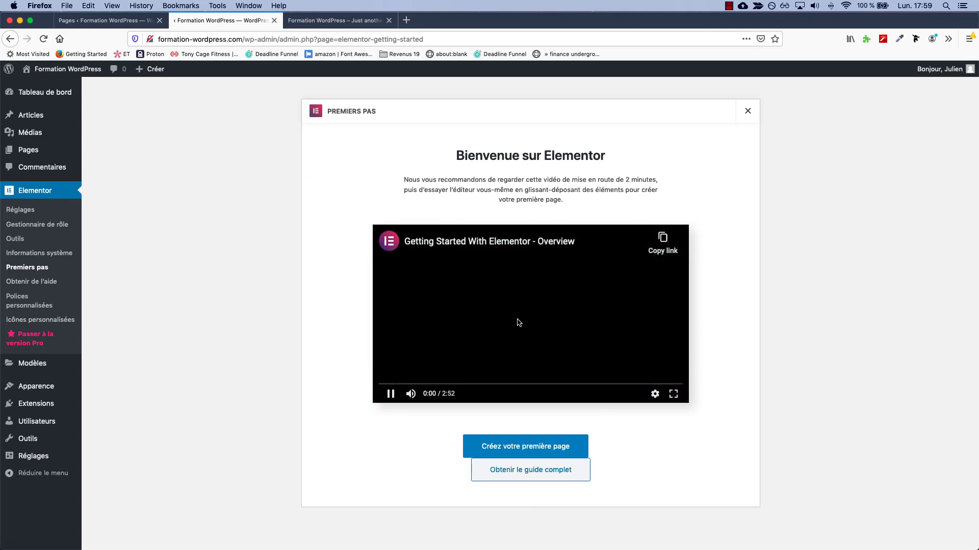
pyautogui.click(400, 383)
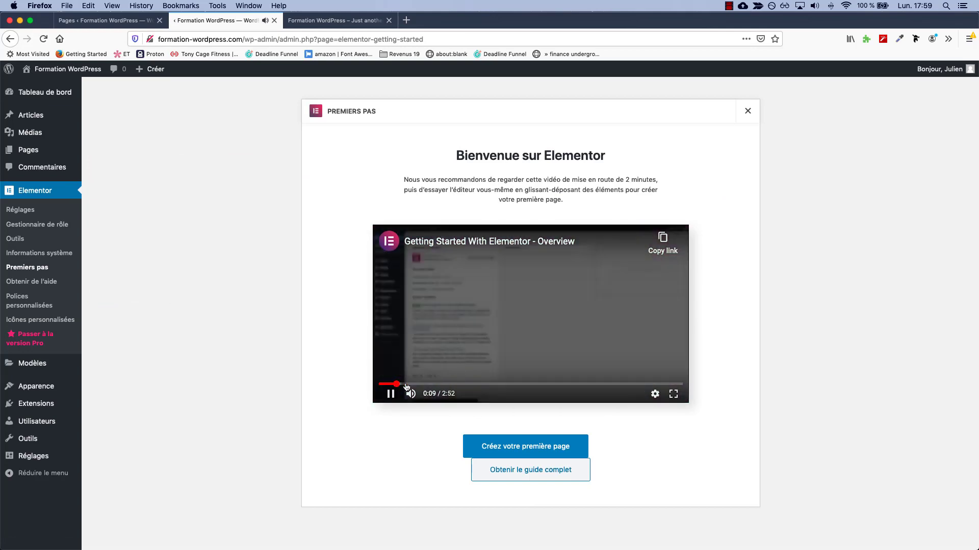
pyautogui.click(434, 384)
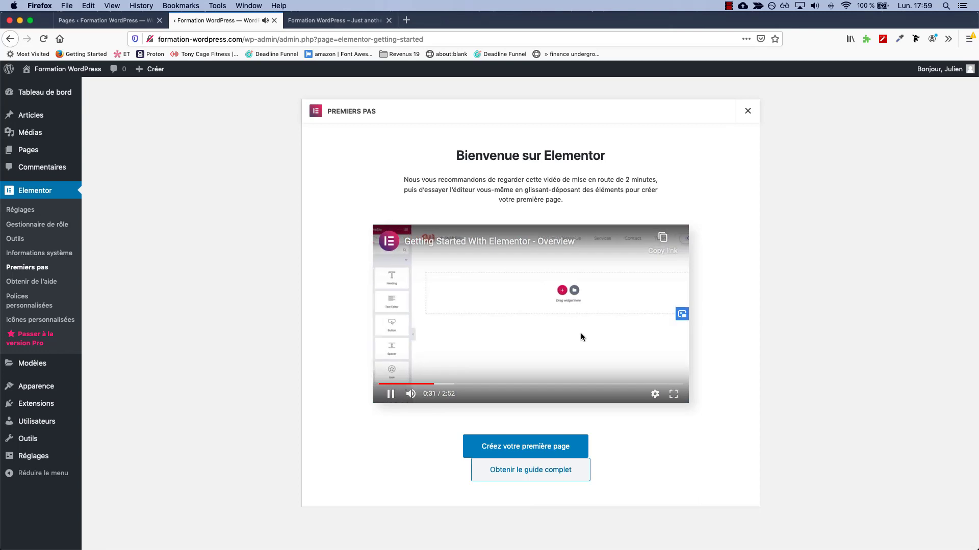
pyautogui.click(581, 334)
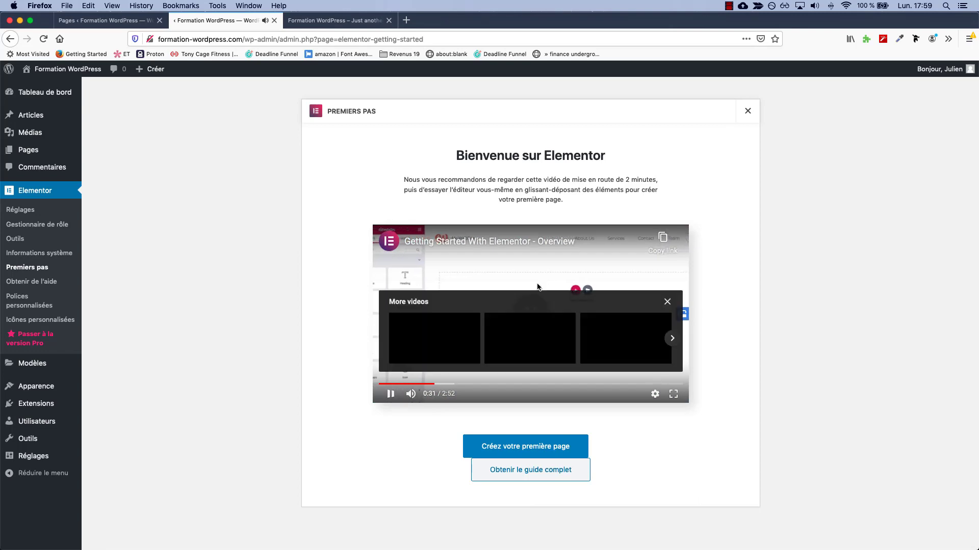
pyautogui.click(747, 112)
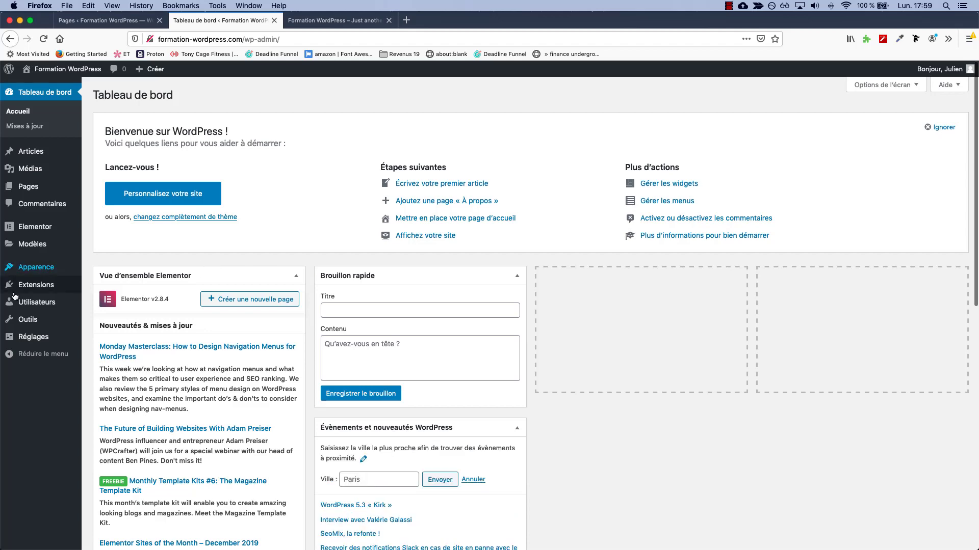
# In the reading settings, set the home page to display the static page Accueil and save the changes
pyautogui.moveTo(31, 337)
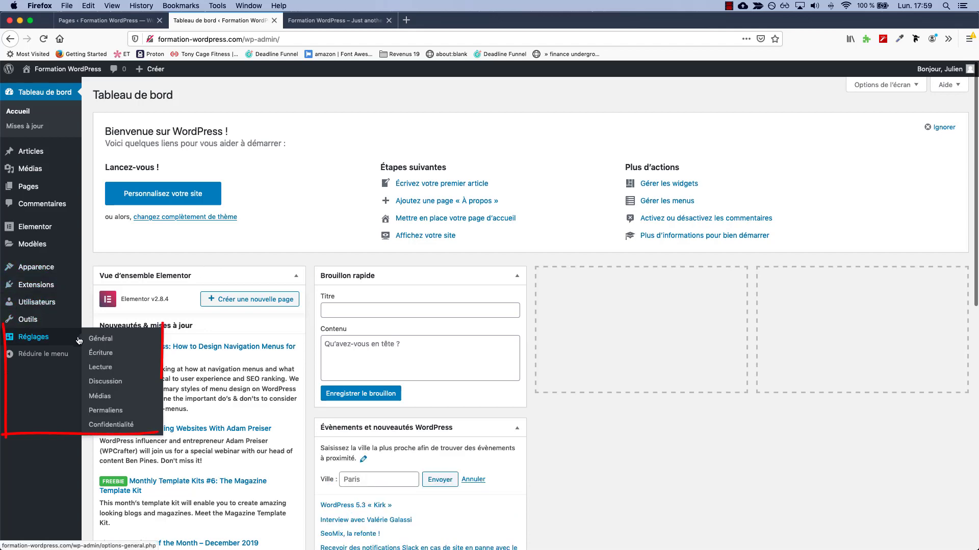
pyautogui.click(101, 368)
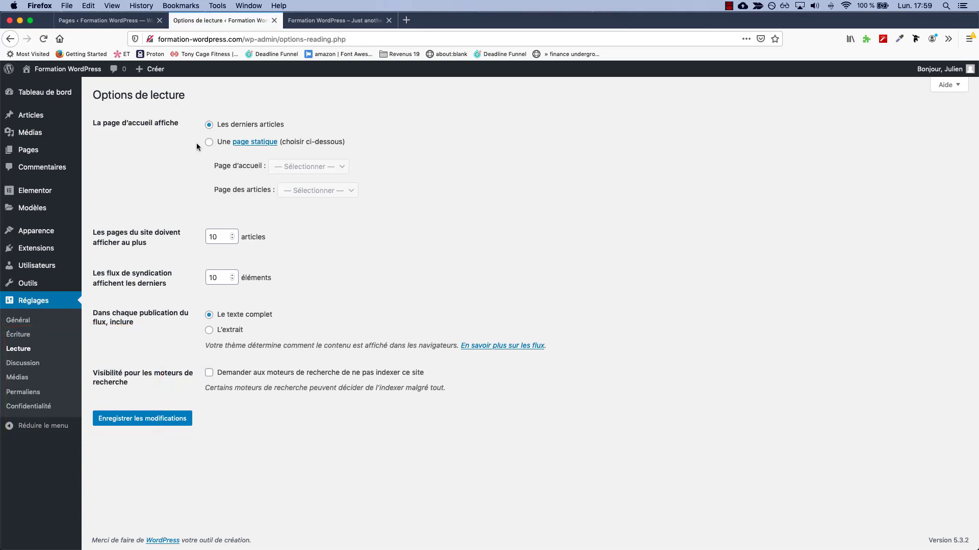
pyautogui.click(209, 142)
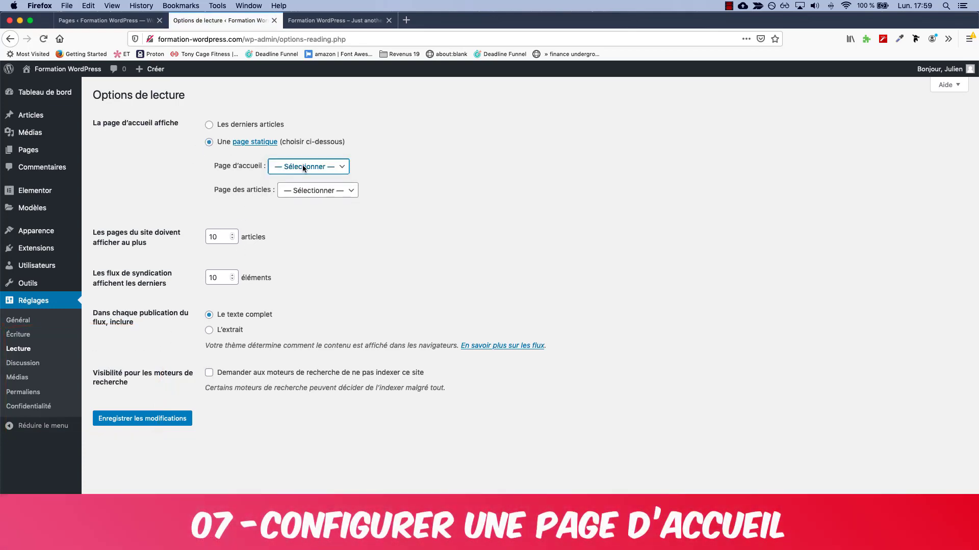
pyautogui.click(306, 166)
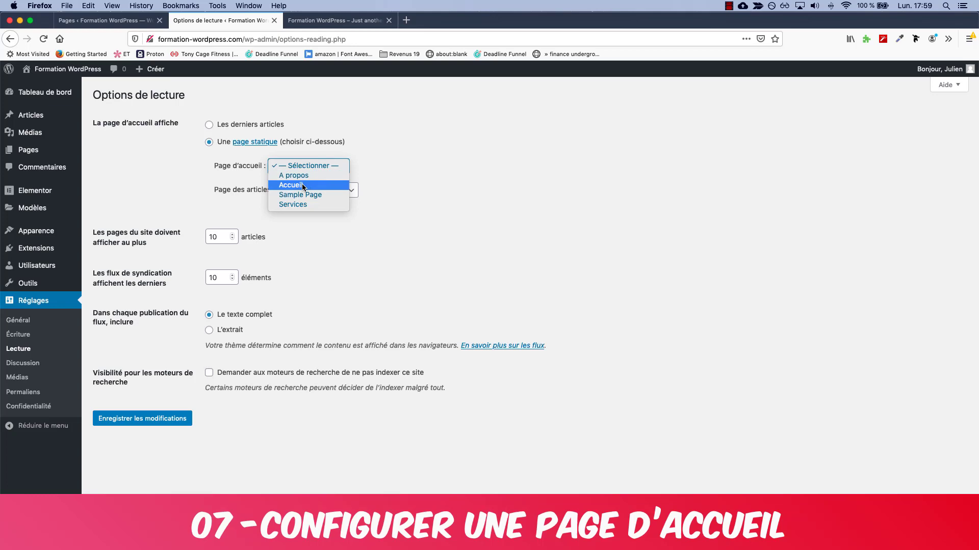
pyautogui.click(303, 185)
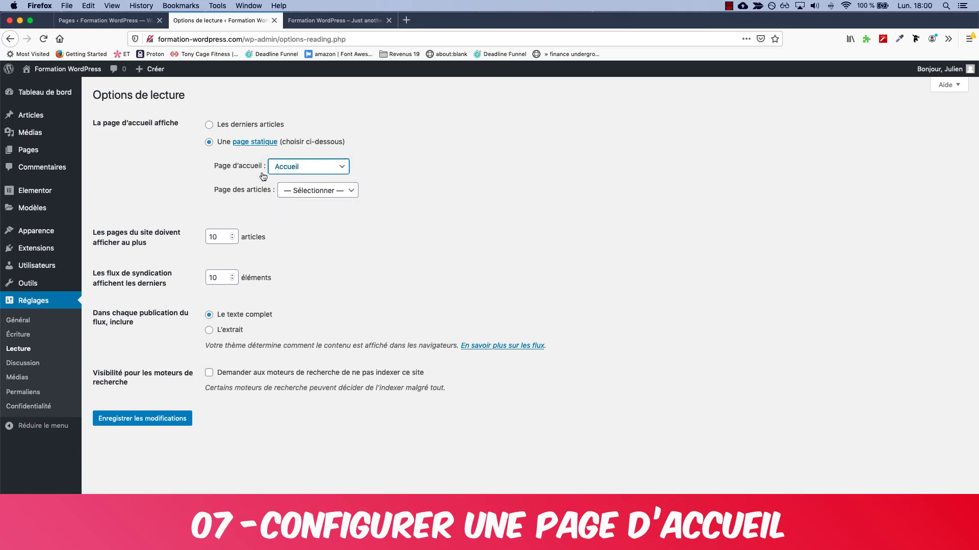
pyautogui.click(326, 192)
pyautogui.click(334, 194)
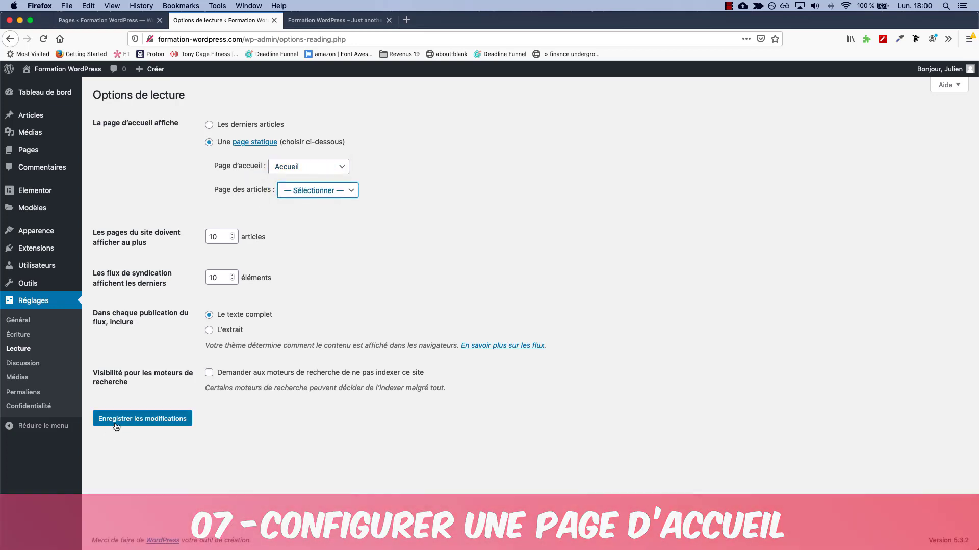
pyautogui.press('Return')
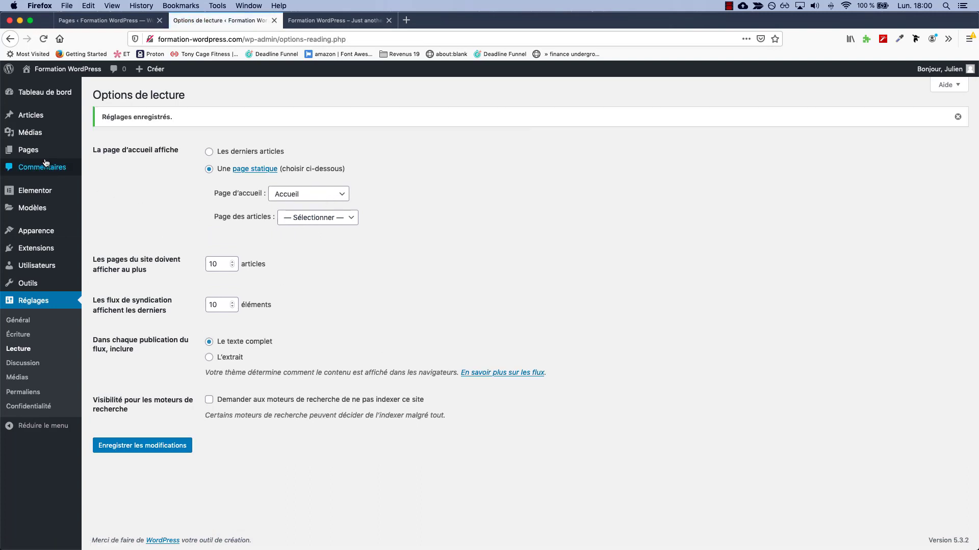
# Create a new page titled "Blog" and publish it
pyautogui.moveTo(45, 149)
pyautogui.click(94, 167)
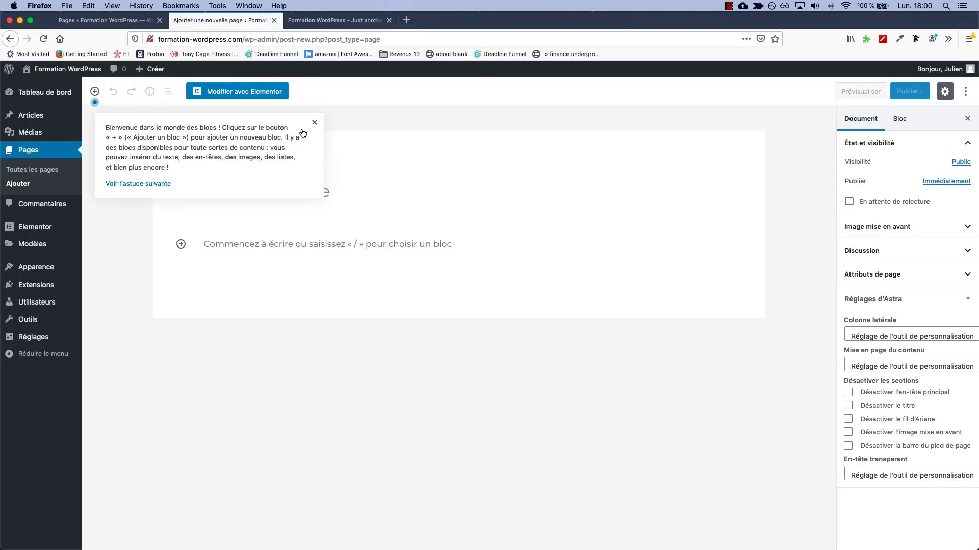
pyautogui.click(312, 124)
pyautogui.click(311, 182)
pyautogui.write('Blog')
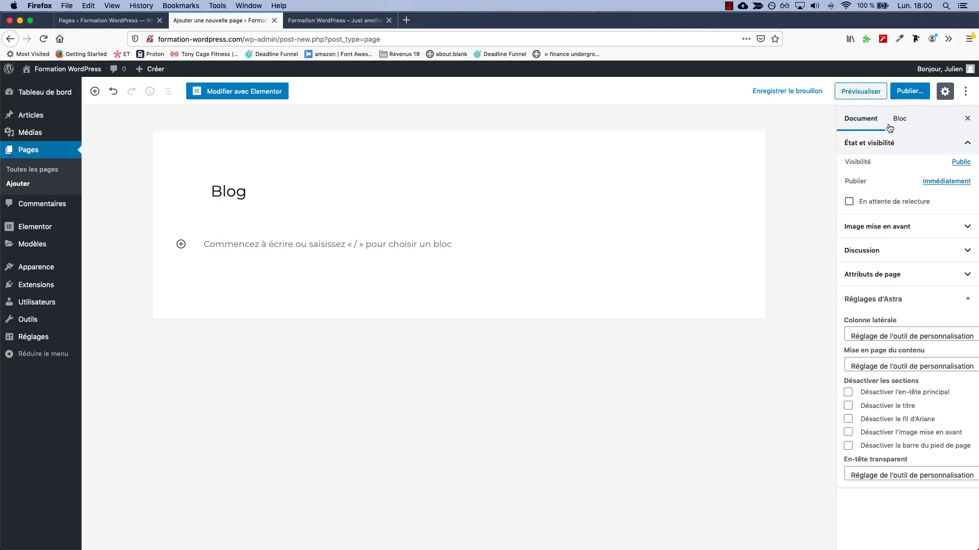
pyautogui.click(904, 99)
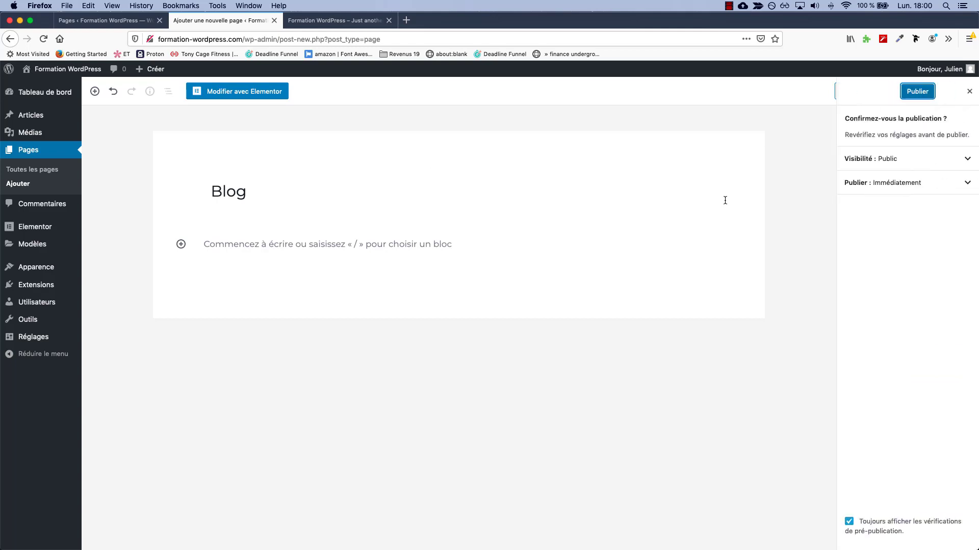
pyautogui.click(912, 98)
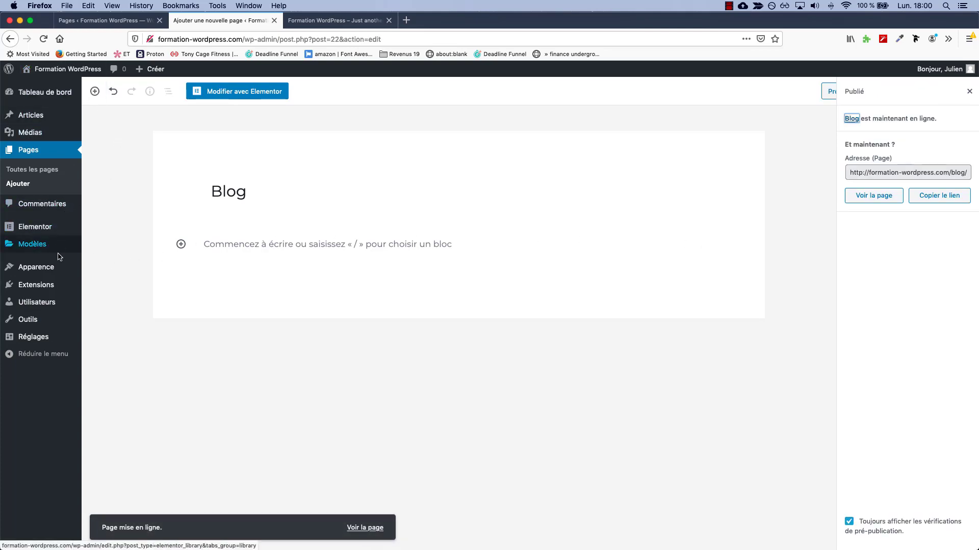
# Visit the site, test the logo link, and examine the home page's address and sidebar content
pyautogui.moveTo(55, 270)
pyautogui.moveTo(56, 69)
pyautogui.click(41, 85)
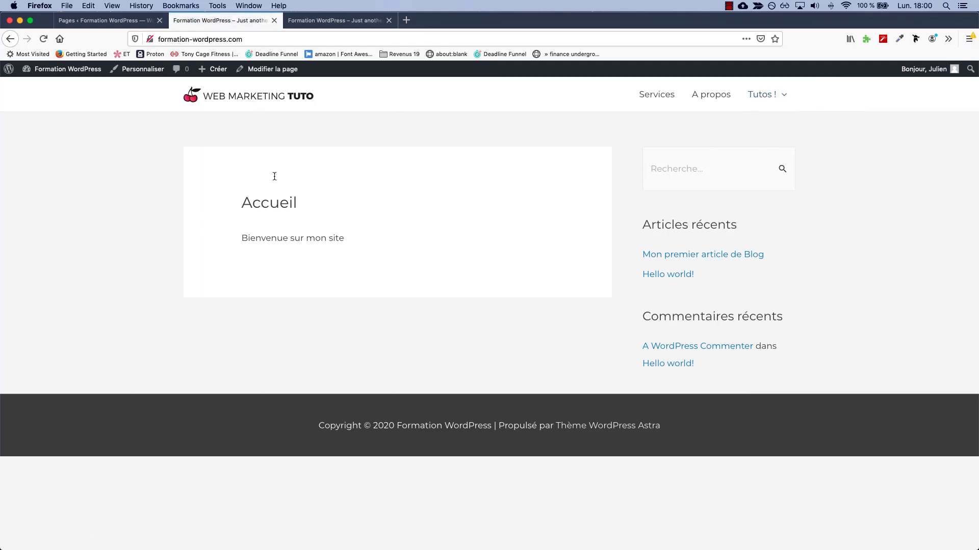
pyautogui.click(252, 91)
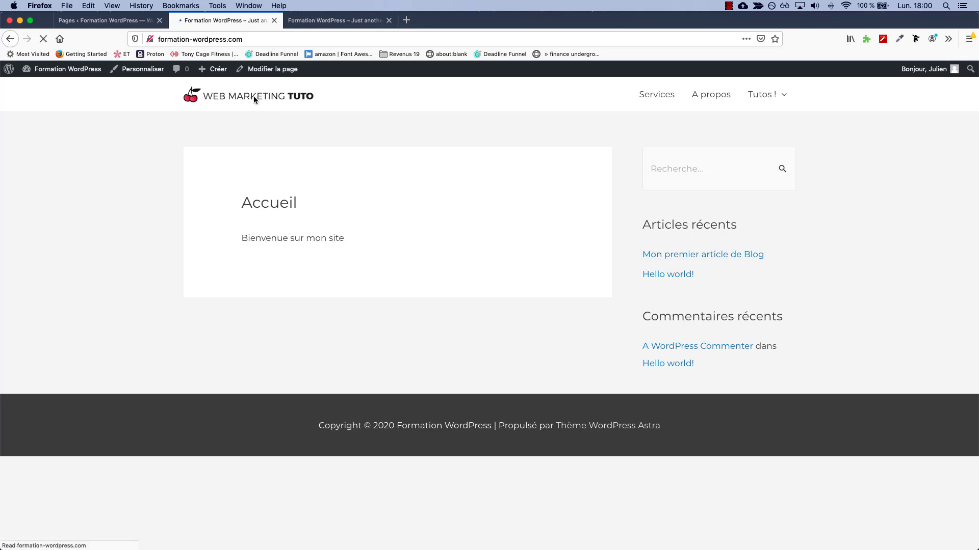
pyautogui.moveTo(251, 39); pyautogui.dragTo(152, 38)
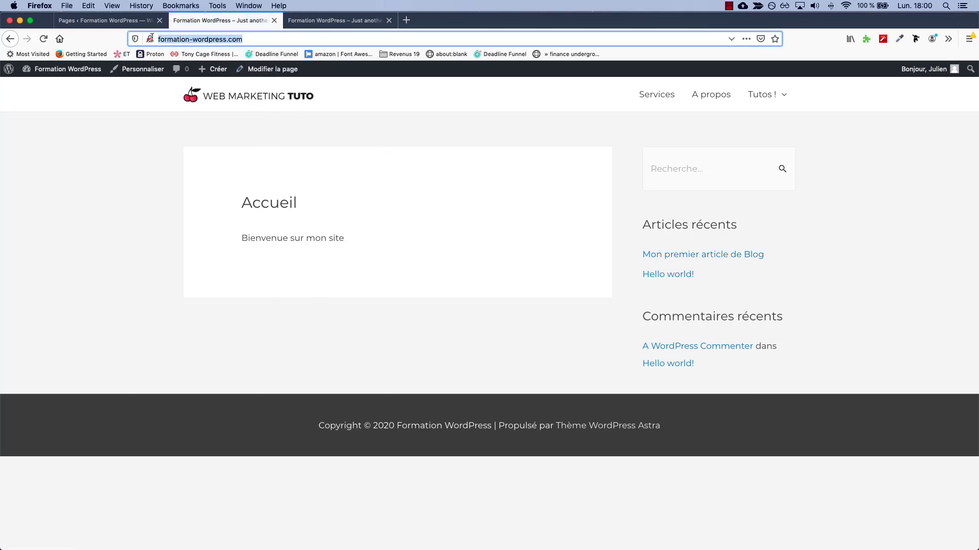
pyautogui.click(294, 196)
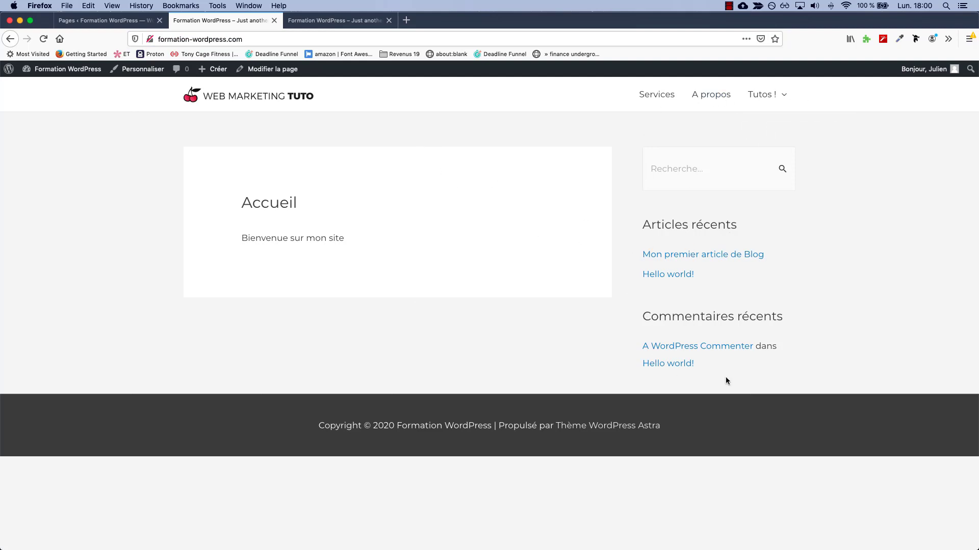
pyautogui.moveTo(726, 382); pyautogui.dragTo(665, 174)
pyautogui.click(602, 155)
# Return to the dashboard's reading settings, assign Blog as the posts page and save the changes
pyautogui.click(48, 75)
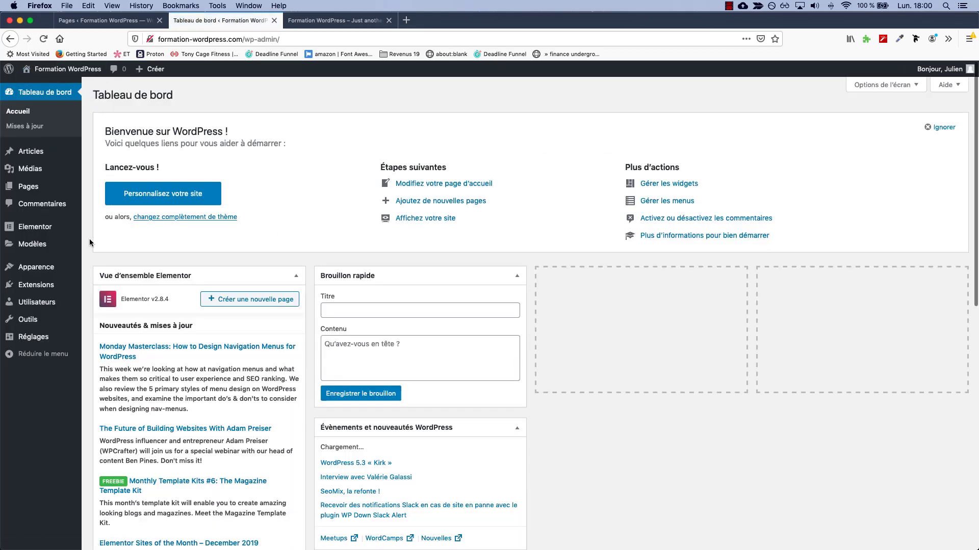
pyautogui.moveTo(34, 337)
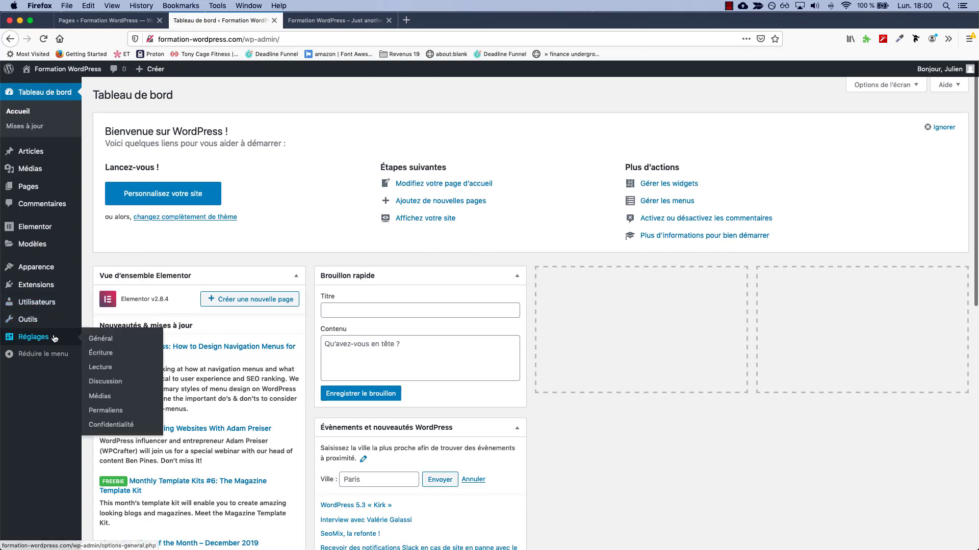
pyautogui.click(109, 369)
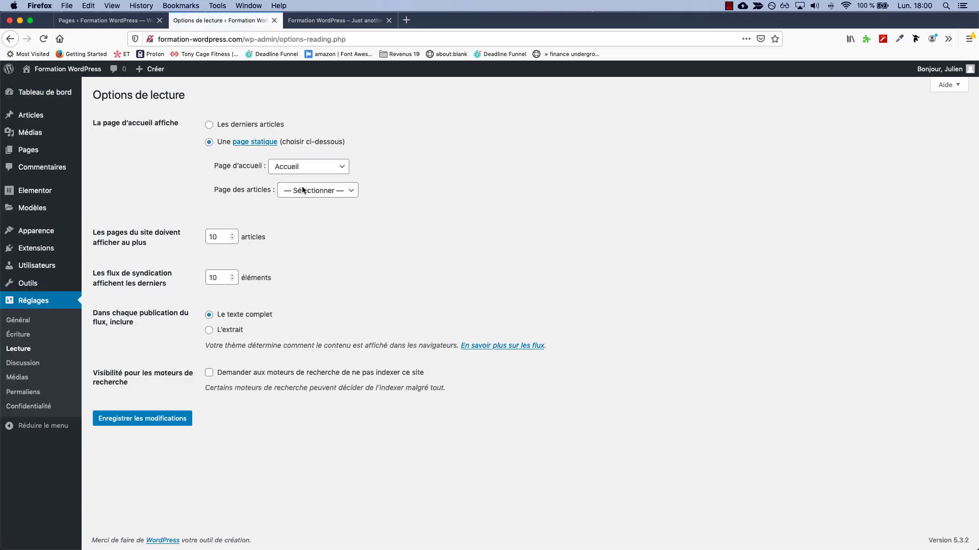
pyautogui.click(302, 190)
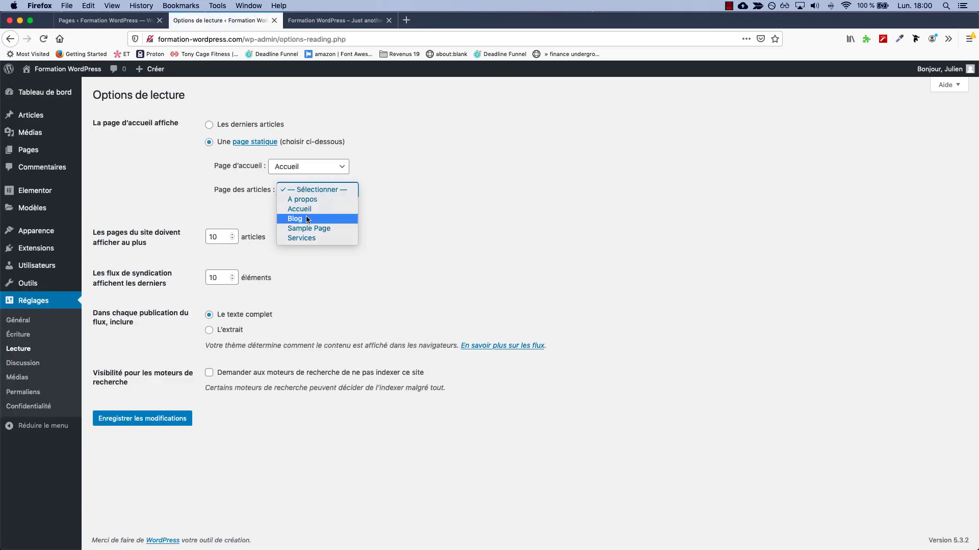
pyautogui.click(310, 217)
pyautogui.click(189, 420)
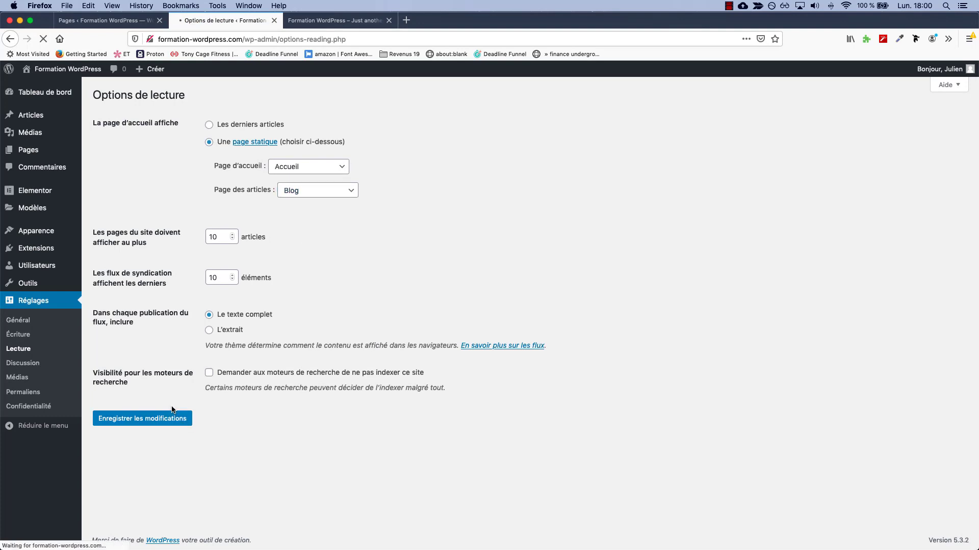
# Add the Blog page to the end of "Menu principal" and save the menu
pyautogui.moveTo(40, 233)
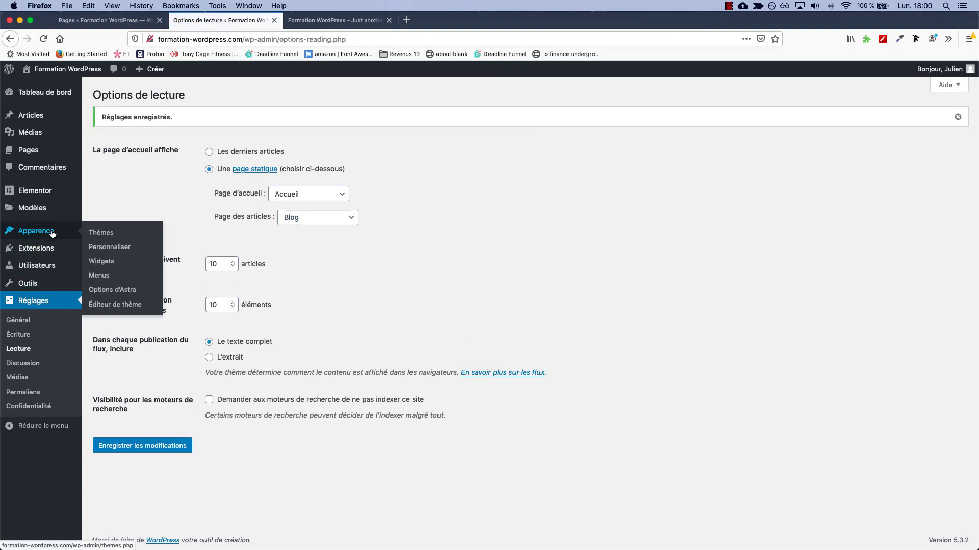
pyautogui.click(102, 276)
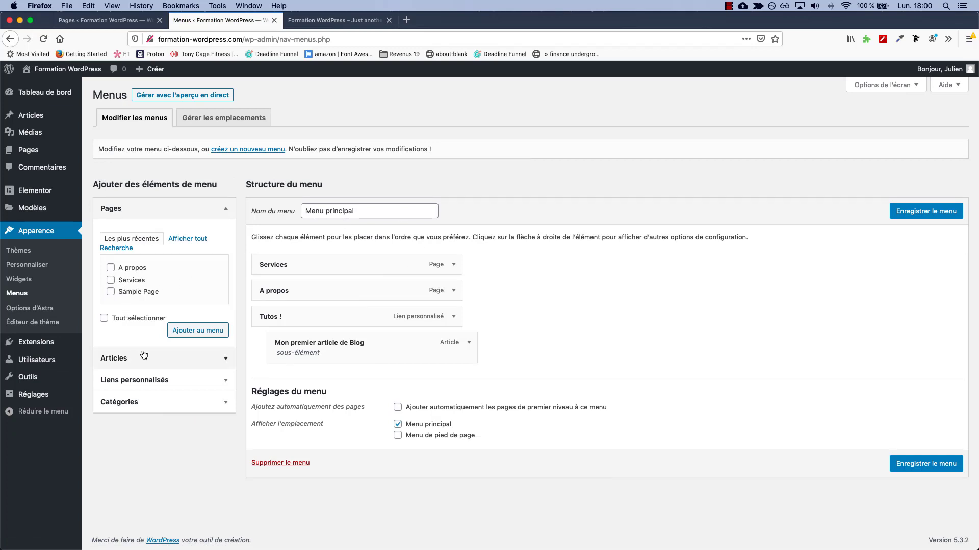
pyautogui.click(177, 240)
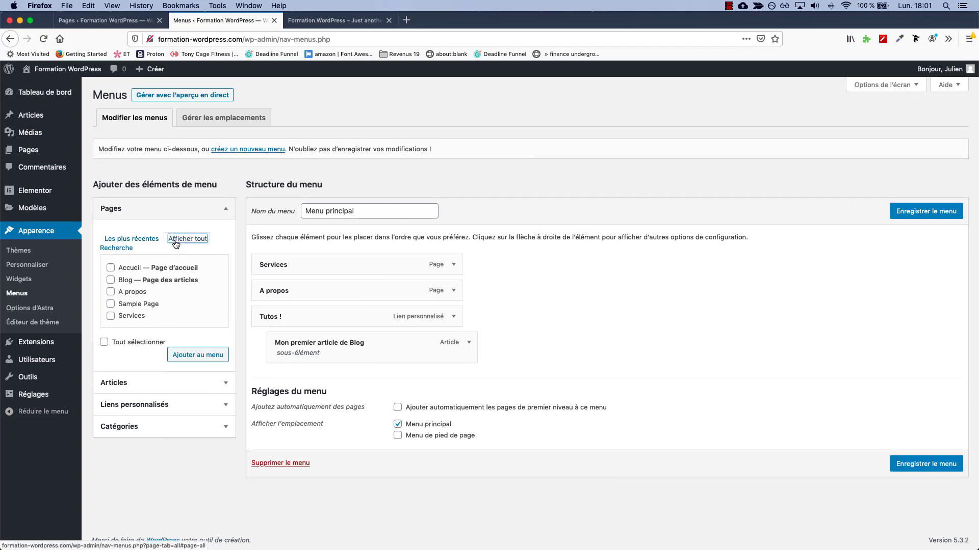
pyautogui.click(111, 280)
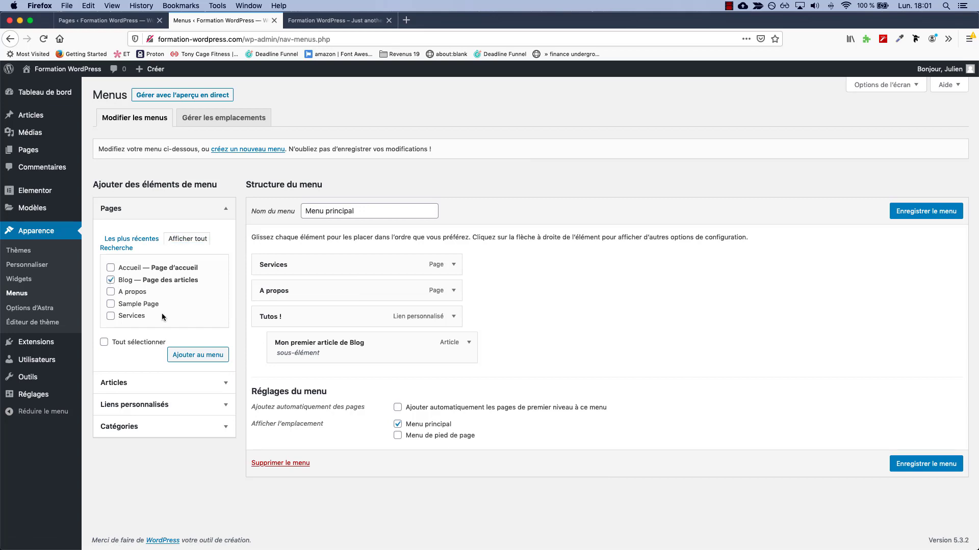
pyautogui.click(178, 356)
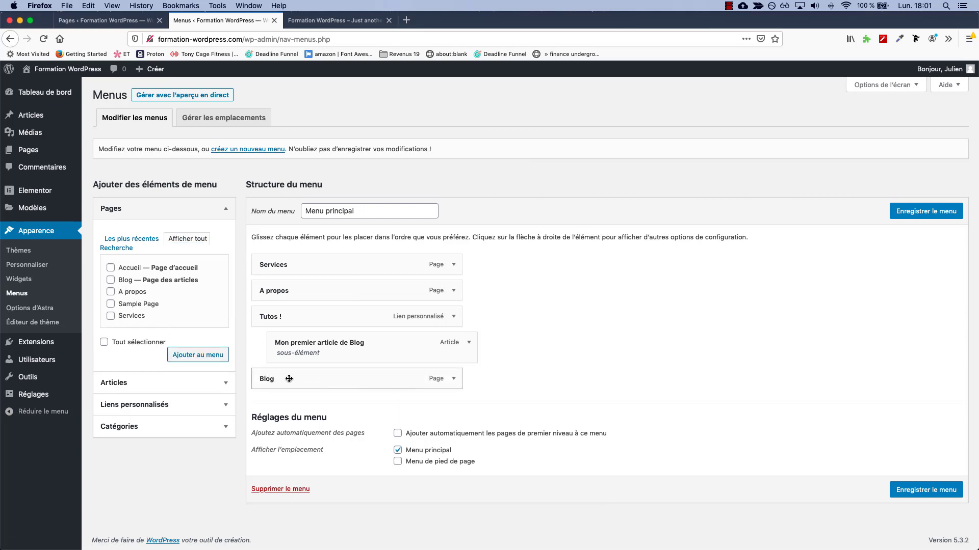
pyautogui.click(900, 494)
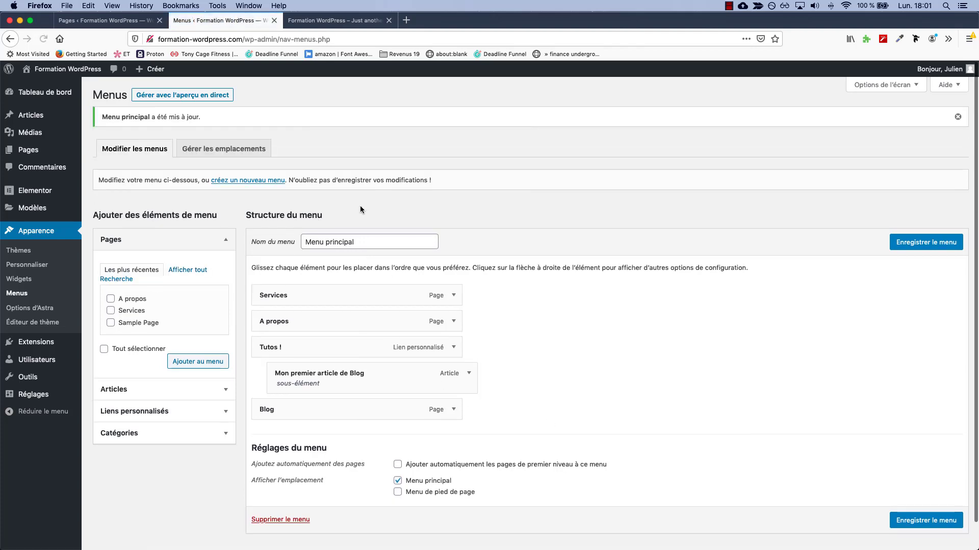
# Visit the site's home page and highlight the recent posts and comments widgets in its sidebar
pyautogui.moveTo(71, 79)
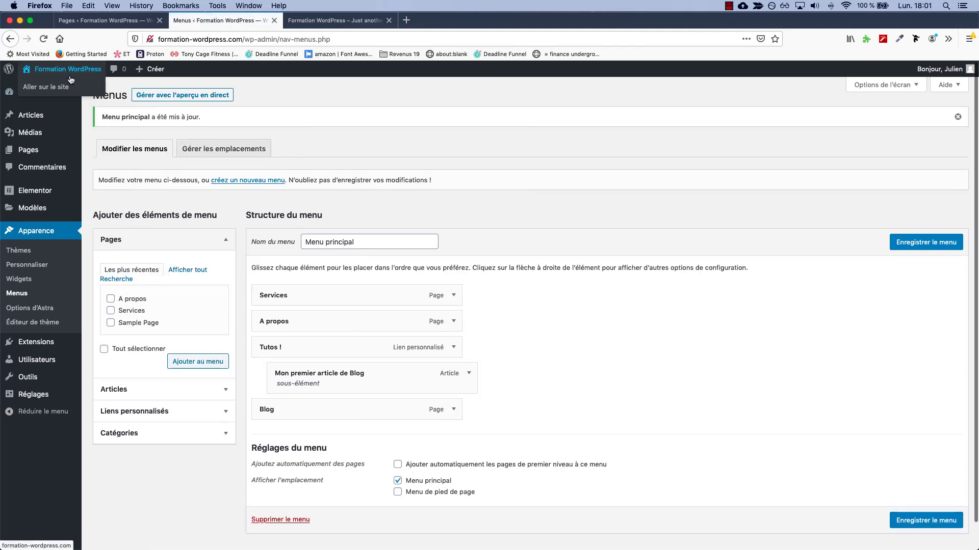
pyautogui.click(71, 77)
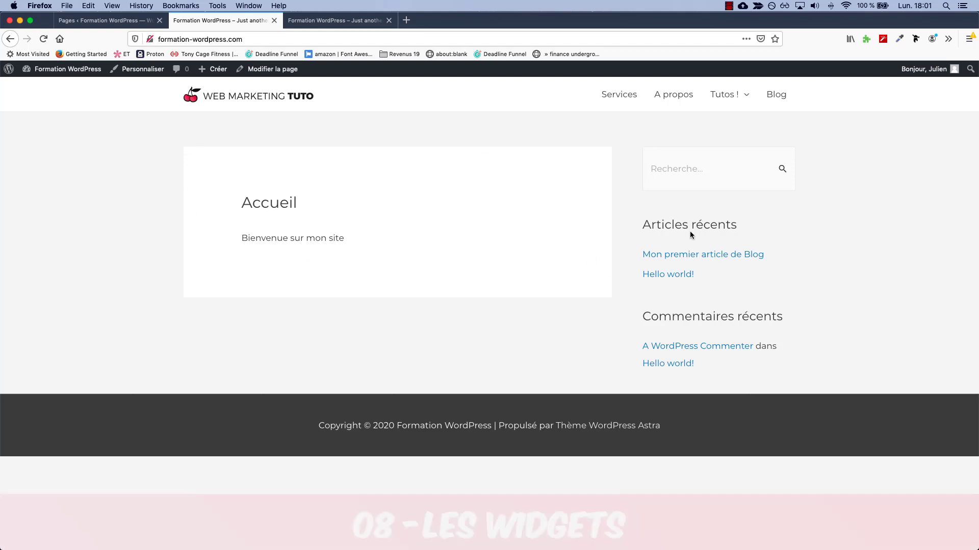
pyautogui.moveTo(627, 157); pyautogui.dragTo(757, 376)
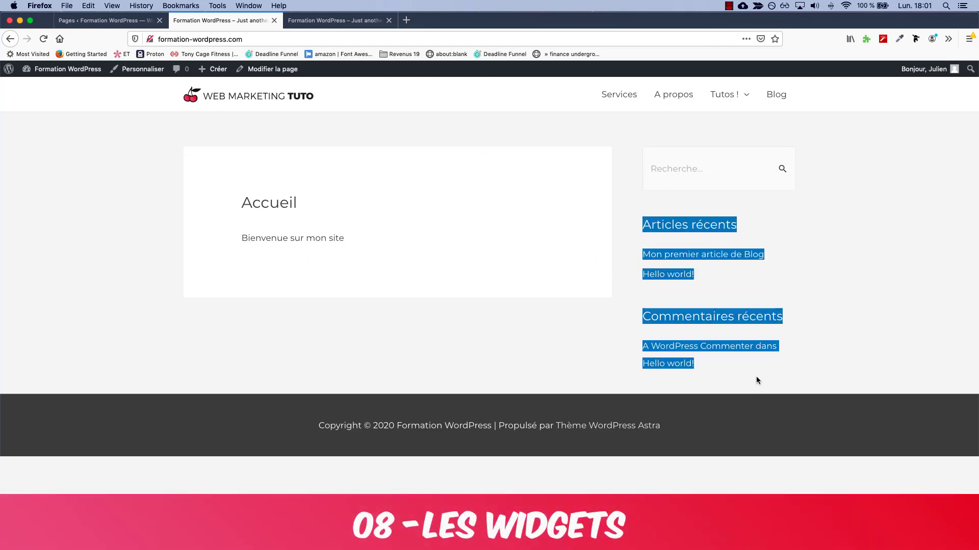
# Switch to the course outline slide and make the words "Menus", "Thème" and "Extensions" bold
pyautogui.click(774, 377)
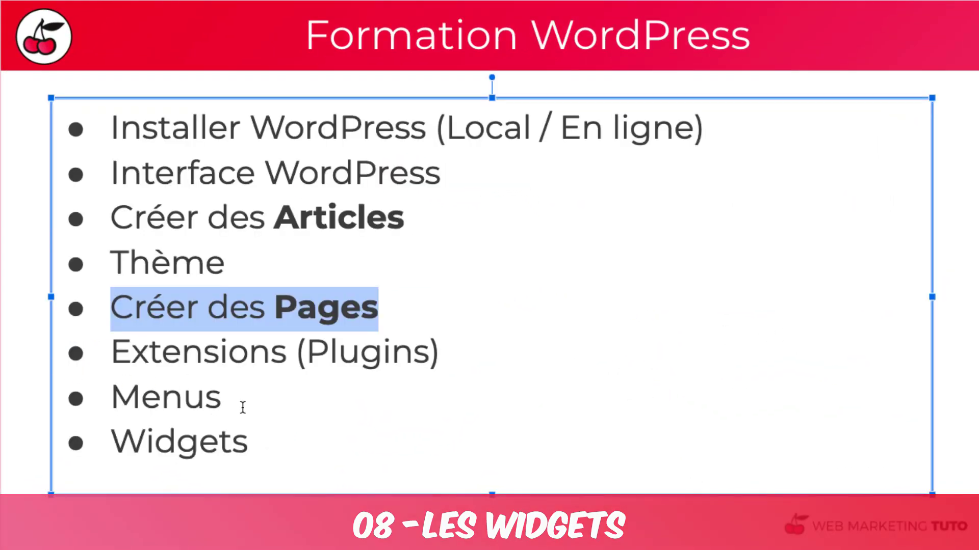
pyautogui.tripleClick(230, 431)
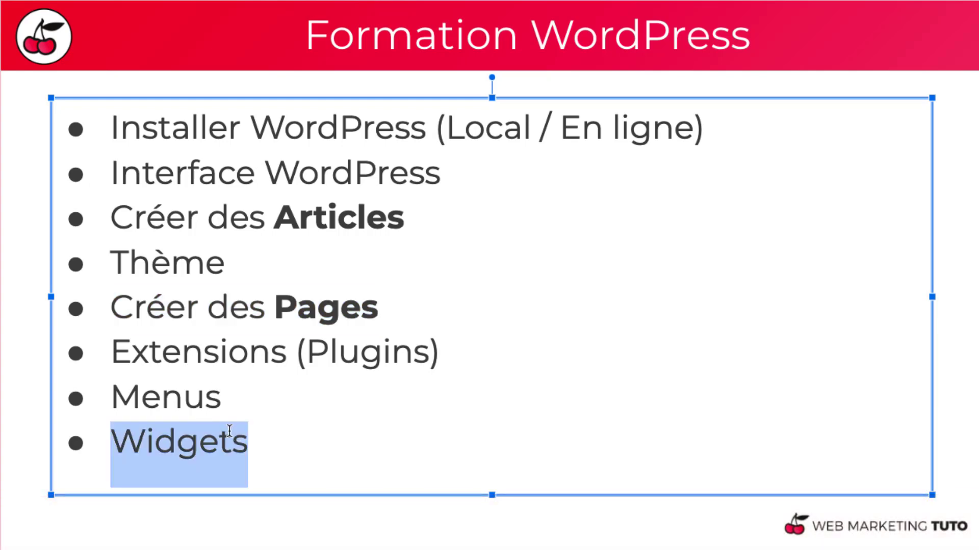
pyautogui.doubleClick(173, 398)
pyautogui.hotkey('ctrl', 'b')
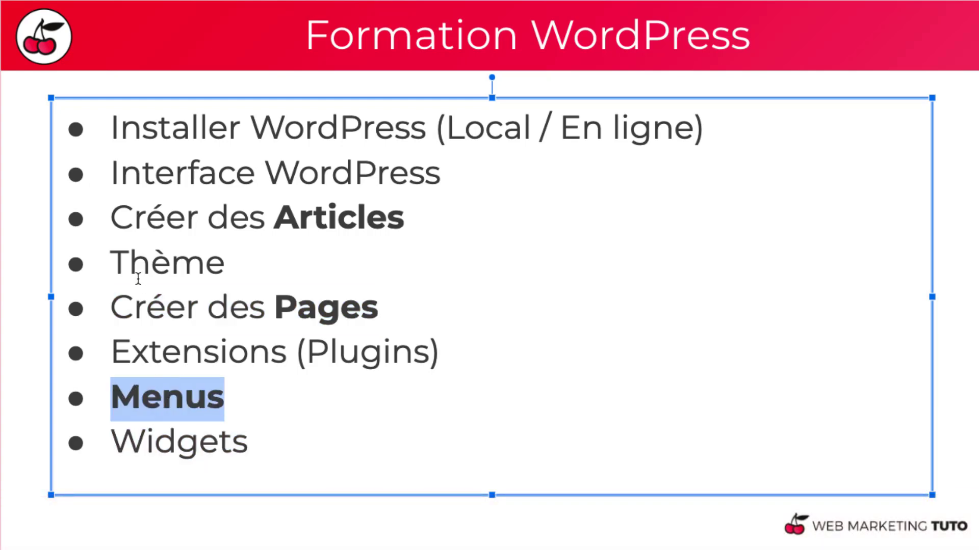
pyautogui.doubleClick(143, 263)
pyautogui.hotkey('ctrl', 'b')
pyautogui.doubleClick(206, 343)
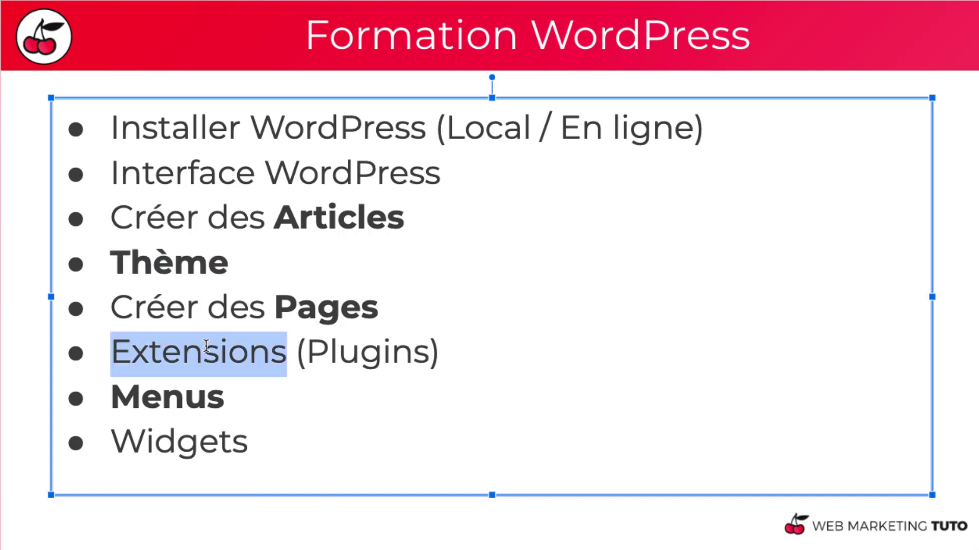
pyautogui.hotkey('ctrl', 'b')
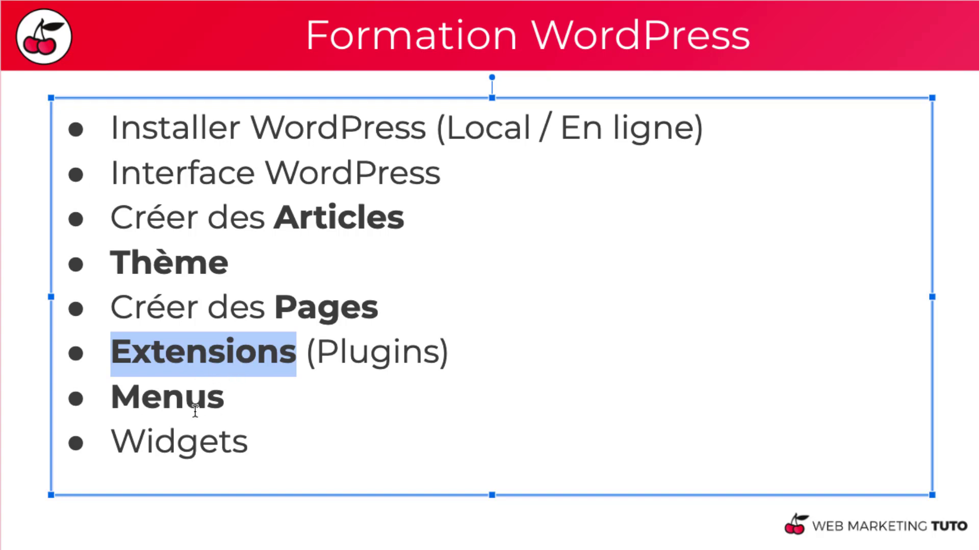
# Add "- rajoute des fonctionnalités" to the end of the slide's "Extensions (Plugins)" line
pyautogui.press('End')
pyautogui.write('- rajoute ')
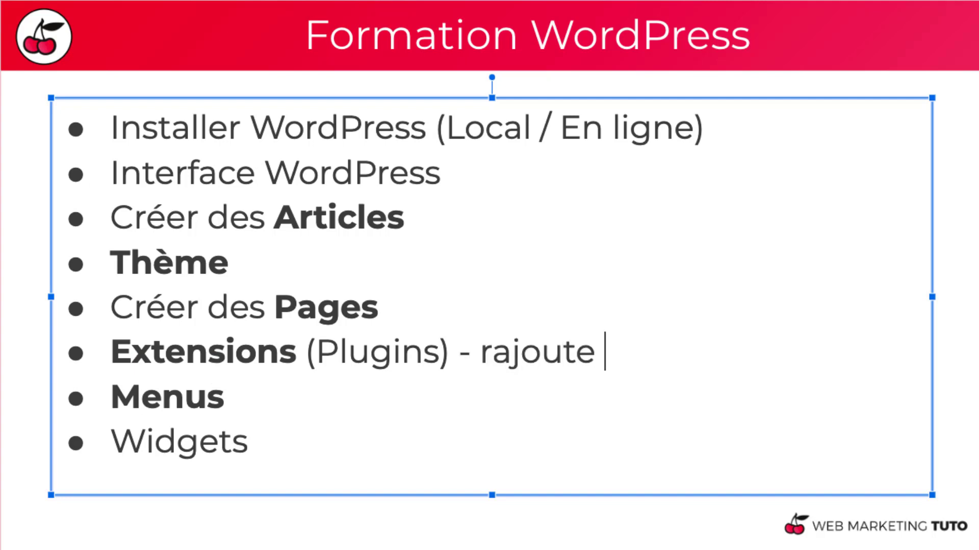
pyautogui.write('des fonctio')
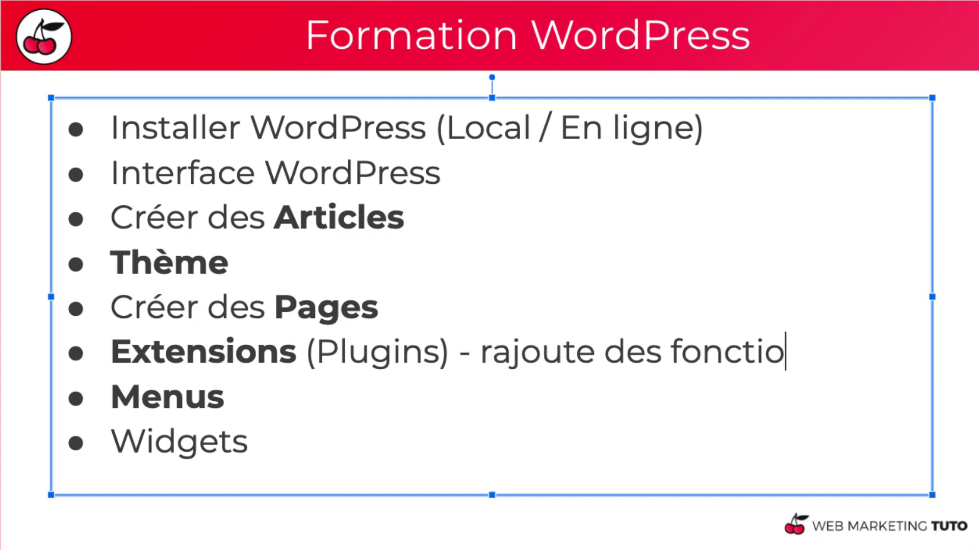
pyautogui.write('nnalités')
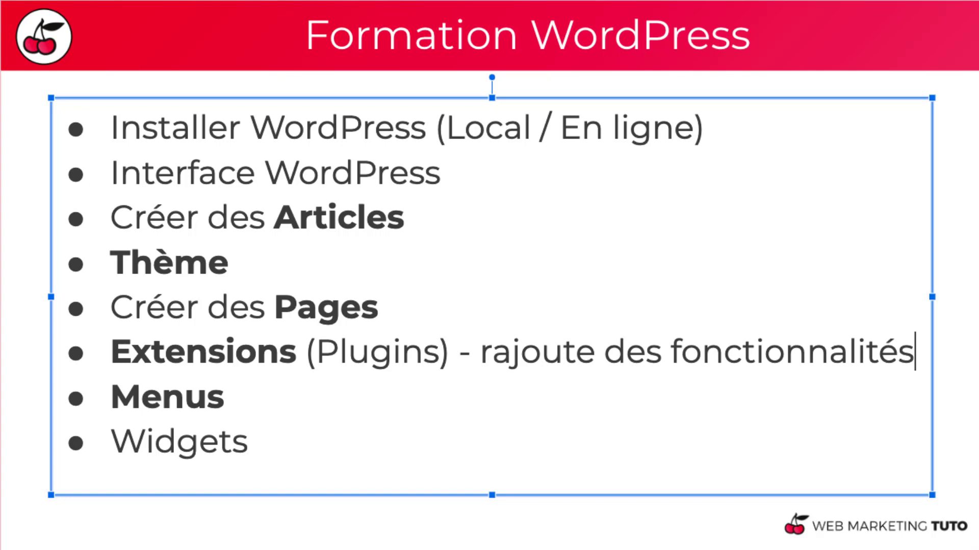
pyautogui.click(22, 325)
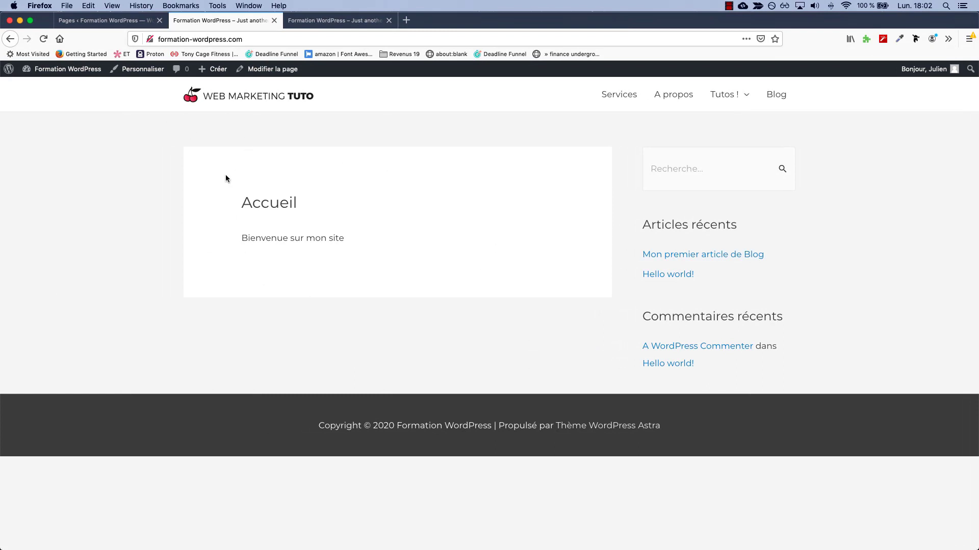
# Switch back to Firefox, open the site's widget settings and add a Pages widget above Rechercher in "Colonne latérale principale"
pyautogui.moveTo(67, 80)
pyautogui.moveTo(753, 108)
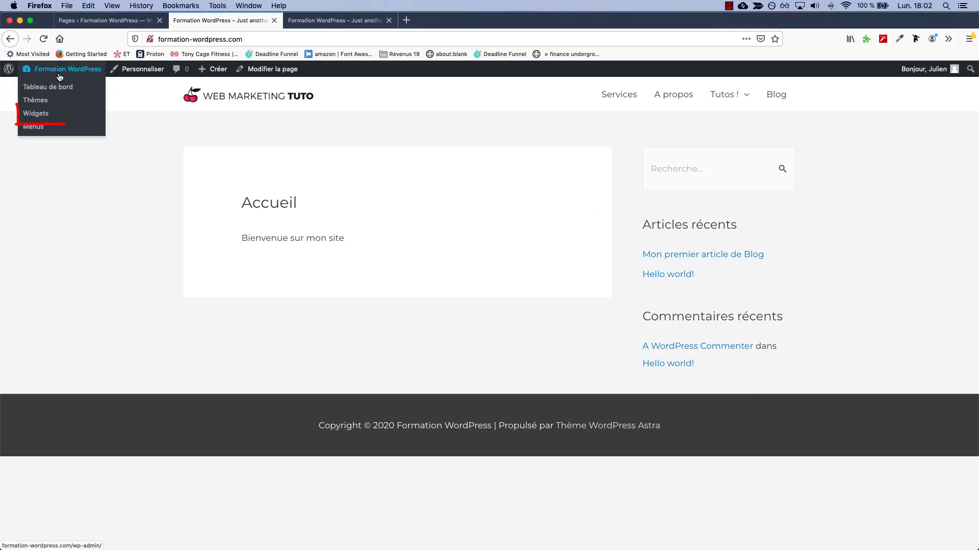
pyautogui.click(33, 117)
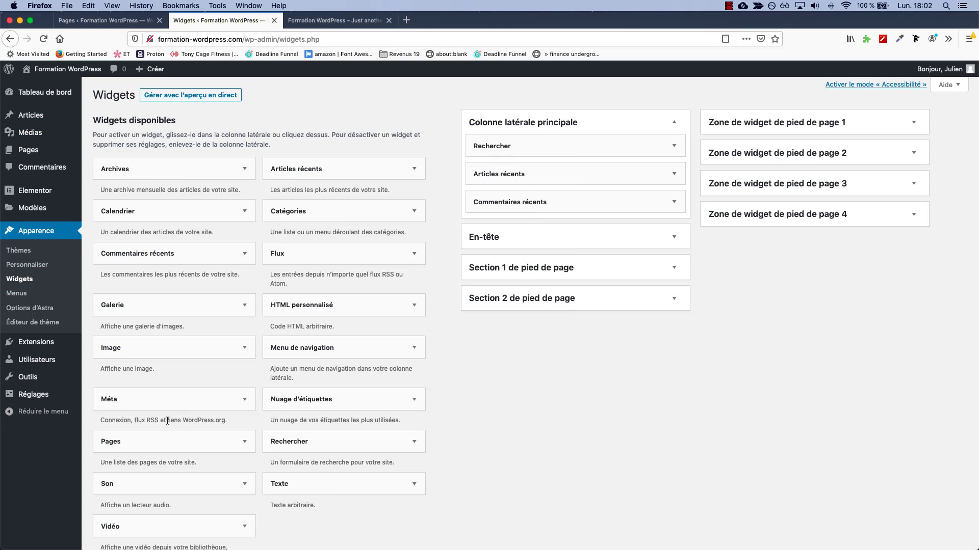
pyautogui.moveTo(148, 438); pyautogui.dragTo(515, 145)
# Reload the site's home page in its other tab and examine the Pages widget and the rest of the sidebar
pyautogui.click(316, 23)
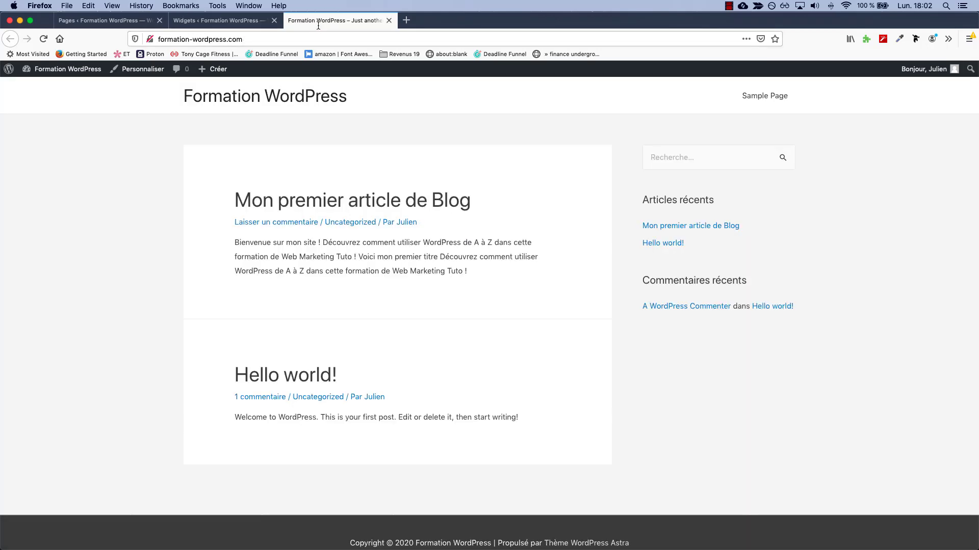
pyautogui.click(41, 39)
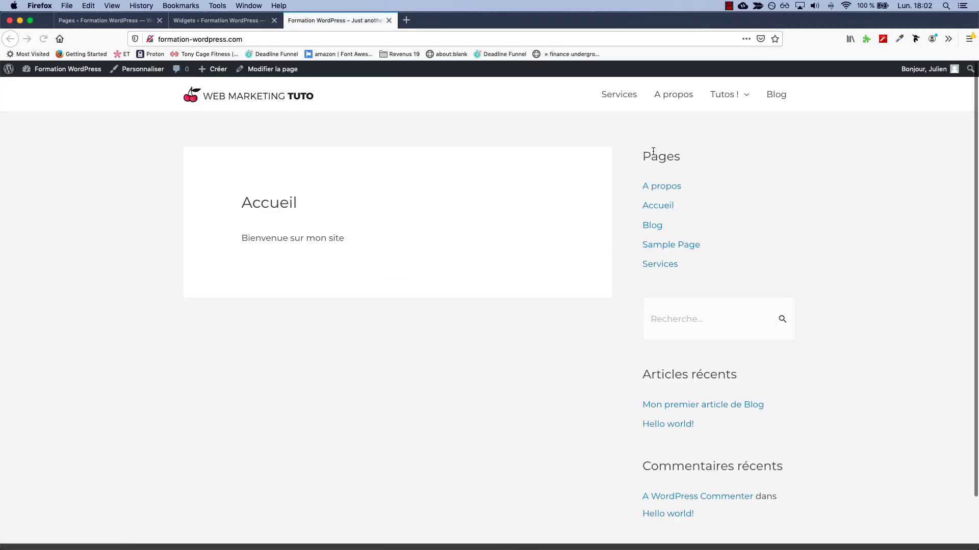
pyautogui.click(673, 316)
pyautogui.scroll(-2, 689, 403)
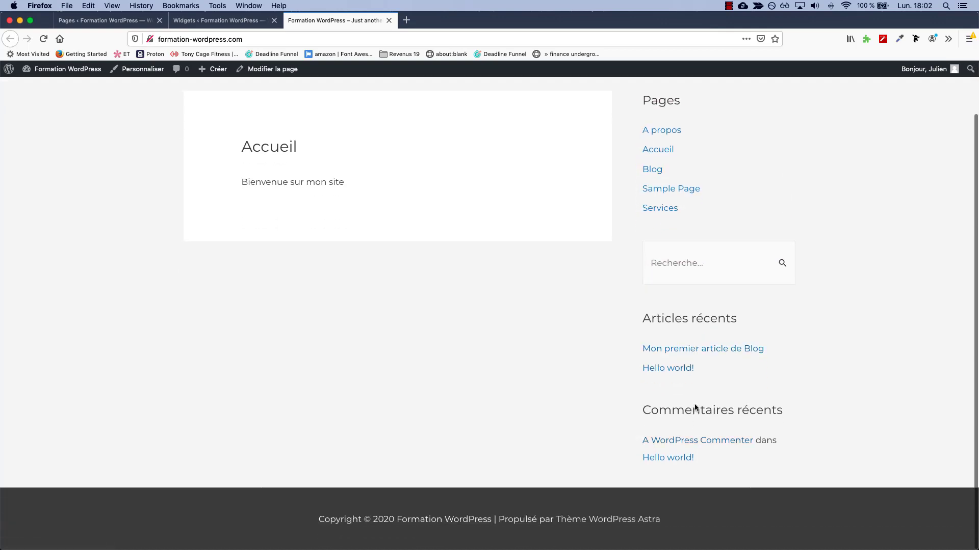
# Return to the widget settings, add an Image widget above Pages in the main sidebar, with the Web Marketing Tuto logo, and save it
pyautogui.click(179, 22)
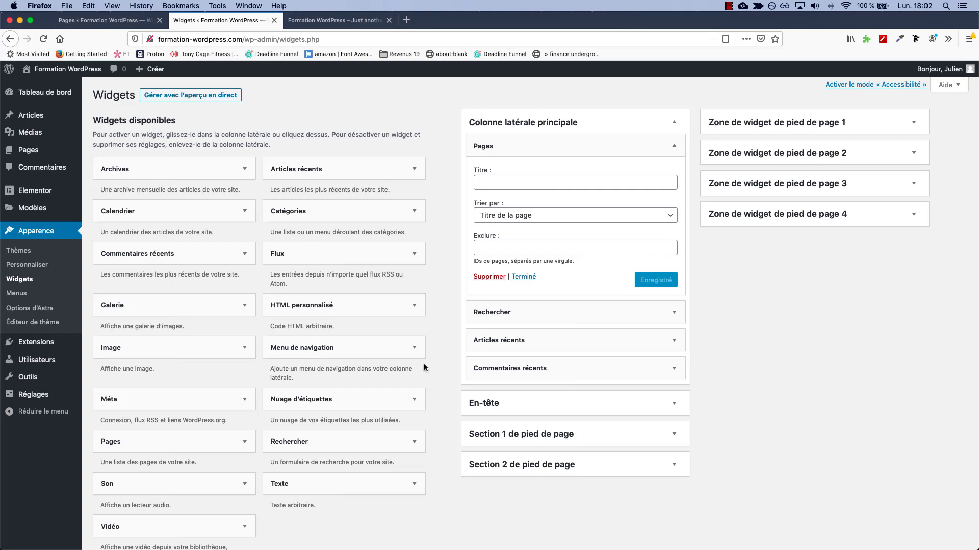
pyautogui.scroll(-2, 435, 389)
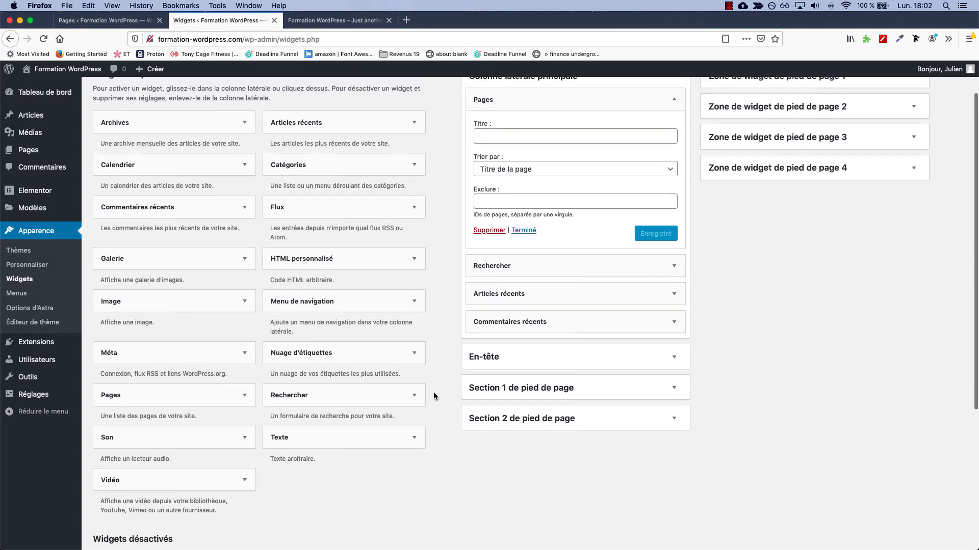
pyautogui.moveTo(196, 301); pyautogui.dragTo(573, 178)
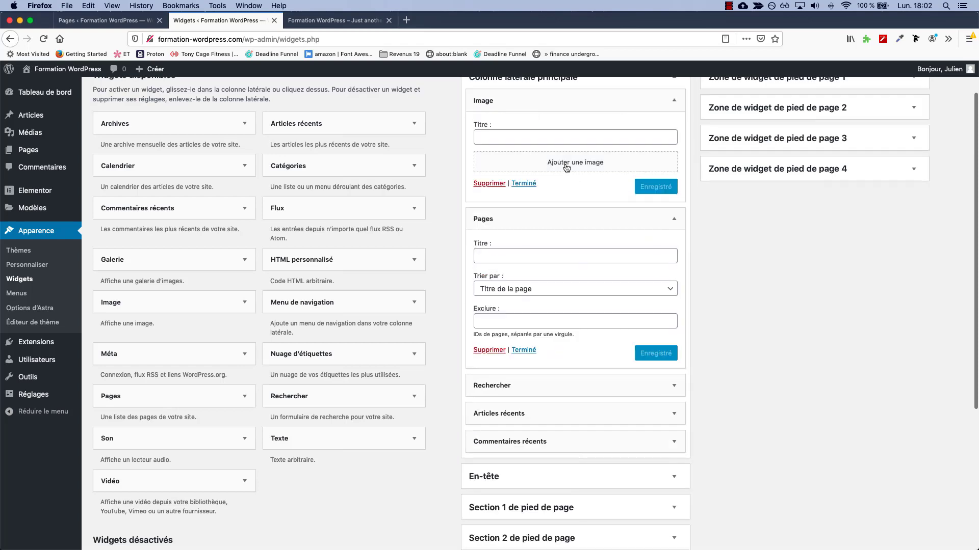
pyautogui.click(557, 168)
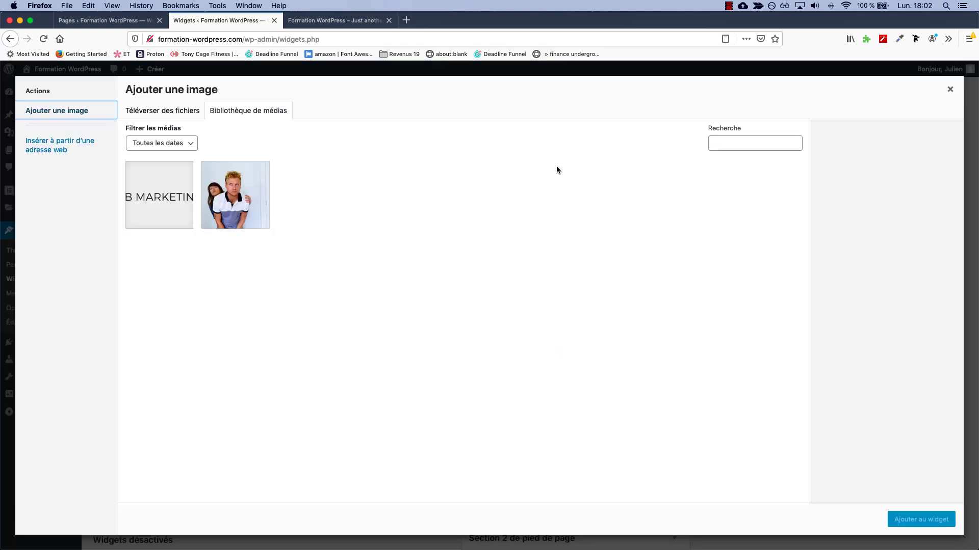
pyautogui.click(164, 193)
pyautogui.click(890, 515)
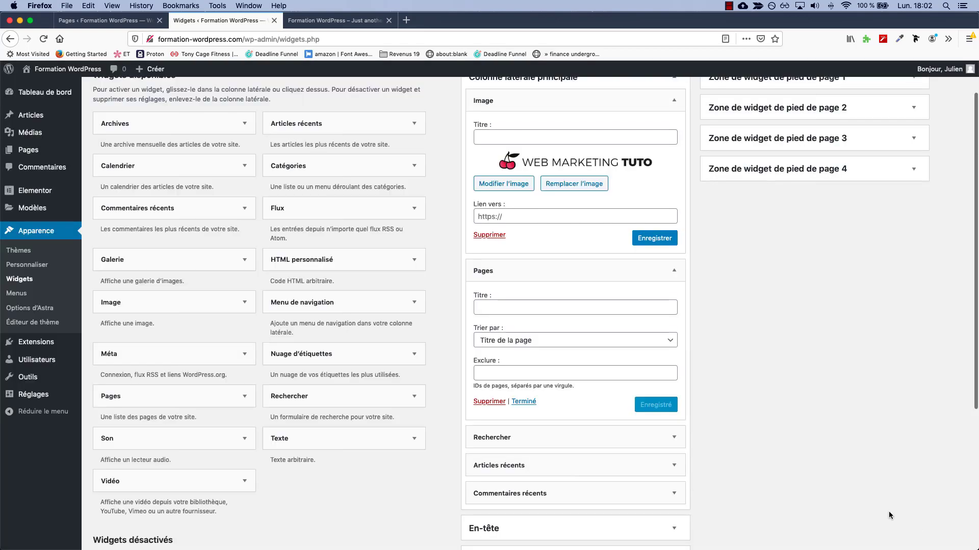
pyautogui.scroll(2, 394, 198)
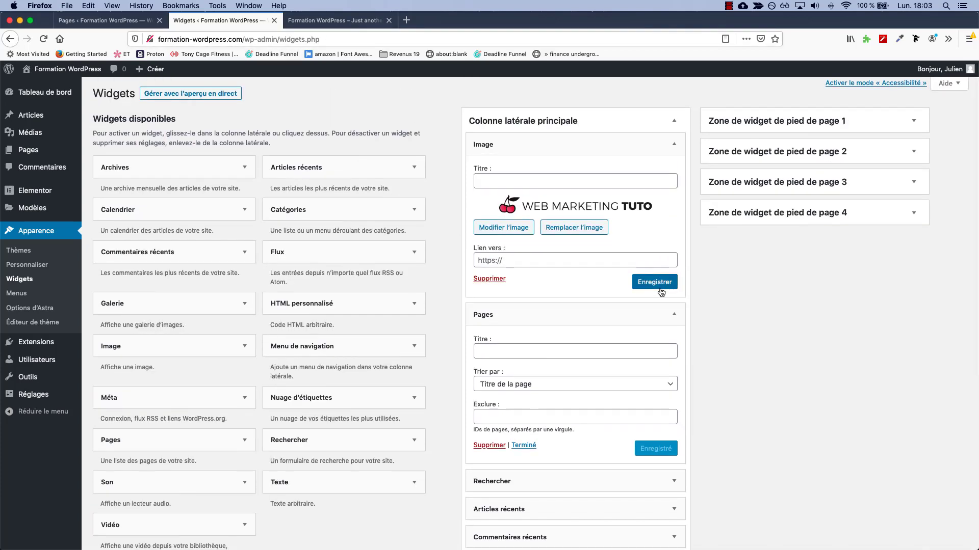
pyautogui.click(660, 287)
# Reload the site's home page and check how the Image widget displays in the sidebar
pyautogui.click(334, 20)
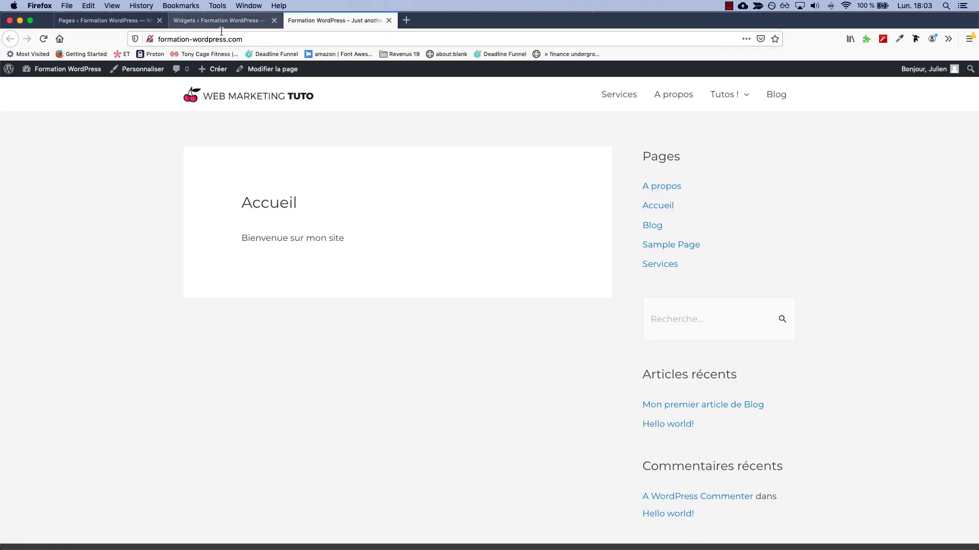
pyautogui.click(44, 38)
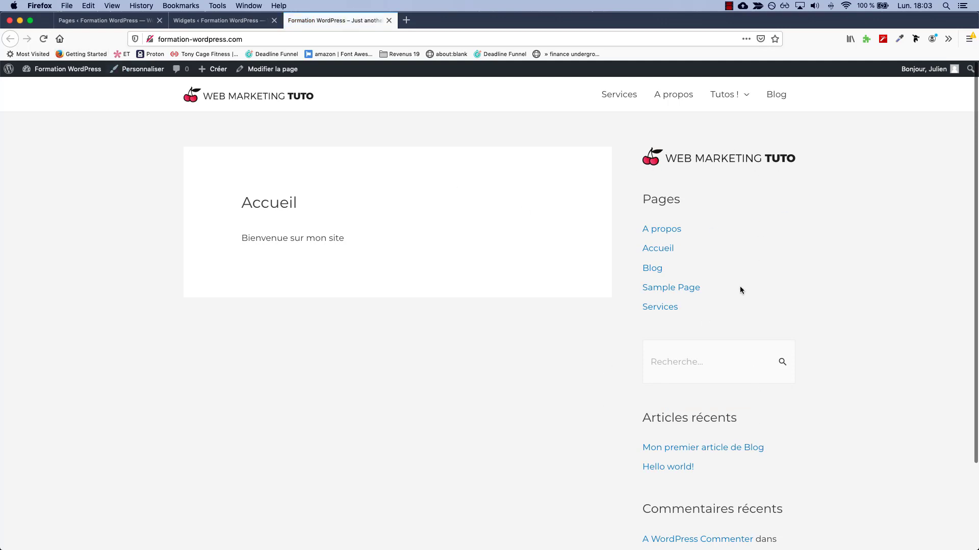
pyautogui.scroll(-3, 575, 288)
pyautogui.scroll(3, 577, 287)
# Remove the Pages, Rechercher, Articles récents and Commentaires récents widgets from "Colonne latérale principale", keeping only Image
pyautogui.click(186, 25)
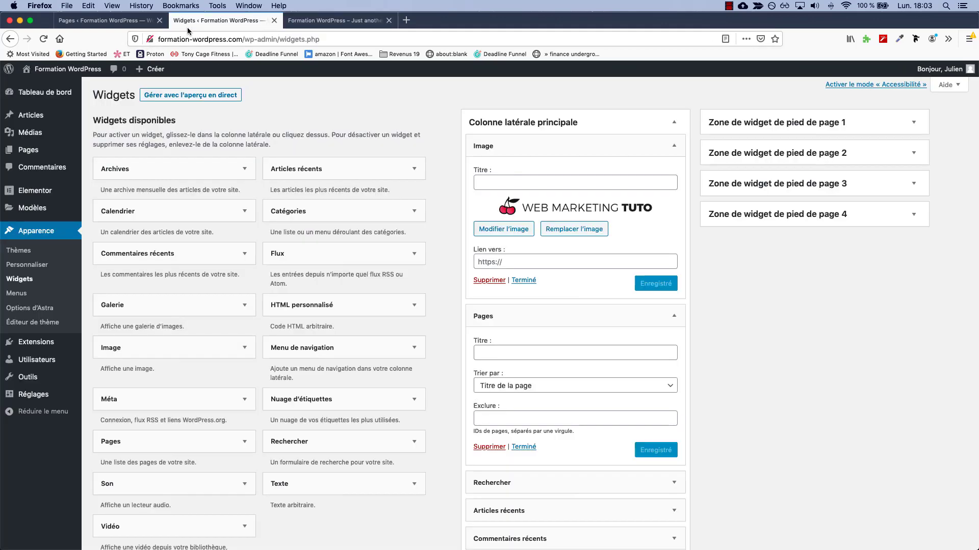
pyautogui.click(629, 153)
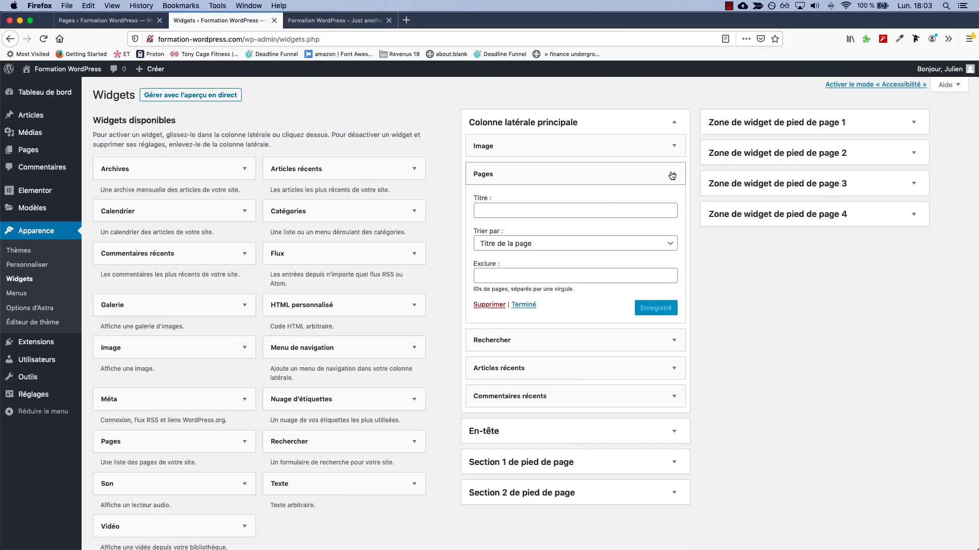
pyautogui.click(673, 173)
pyautogui.moveTo(656, 174); pyautogui.dragTo(413, 180)
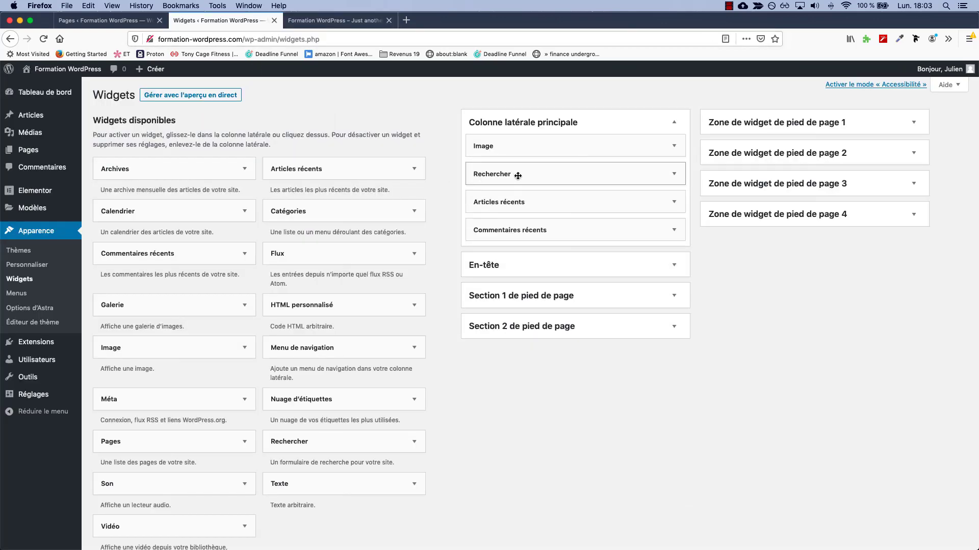
pyautogui.moveTo(518, 173); pyautogui.dragTo(388, 185)
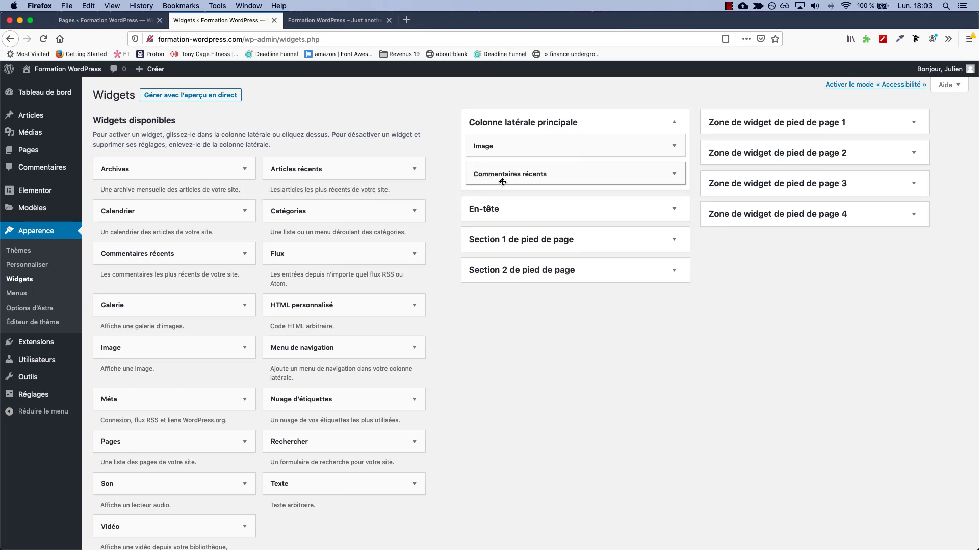
pyautogui.moveTo(501, 181); pyautogui.dragTo(272, 225)
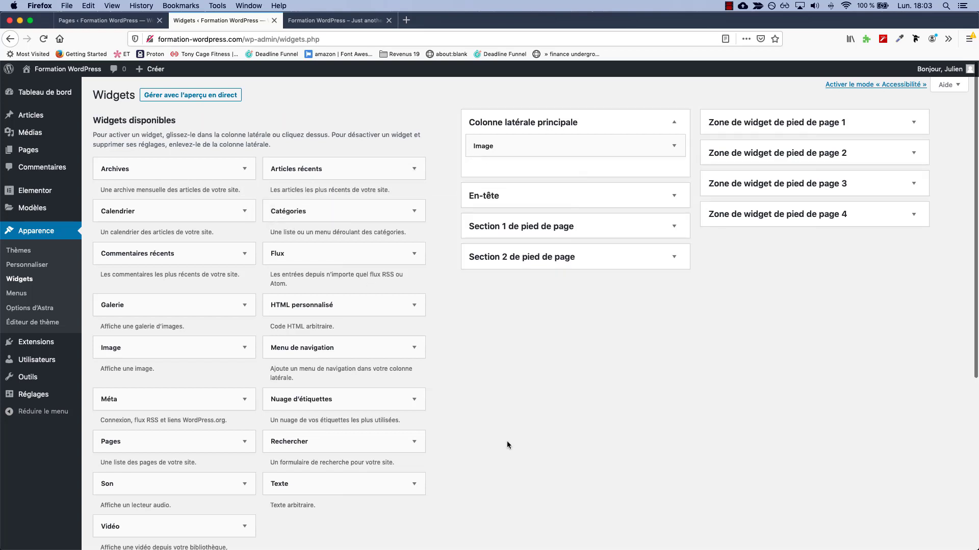
# Add a Vidéo widget below the Image widget in "Colonne latérale principale"
pyautogui.click(320, 485)
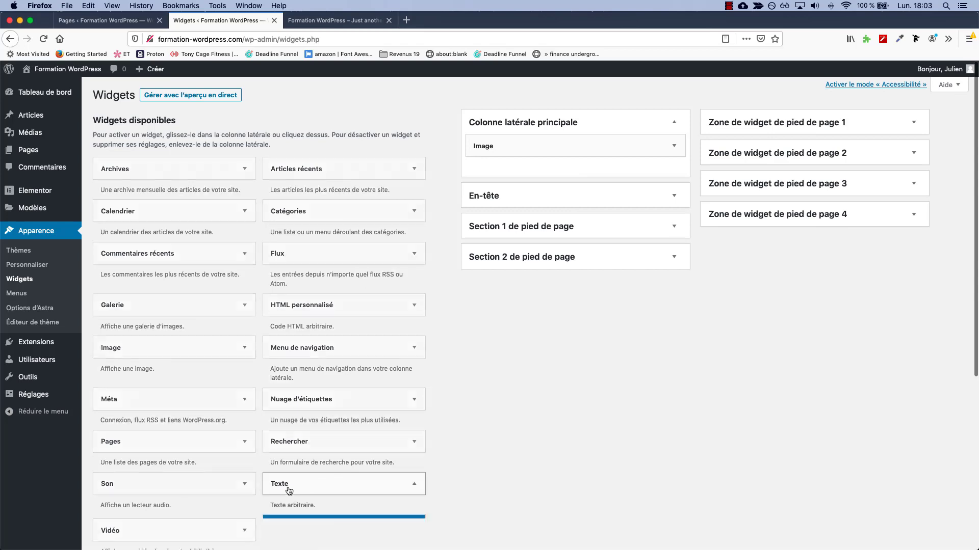
pyautogui.click(310, 492)
pyautogui.scroll(-3, 297, 487)
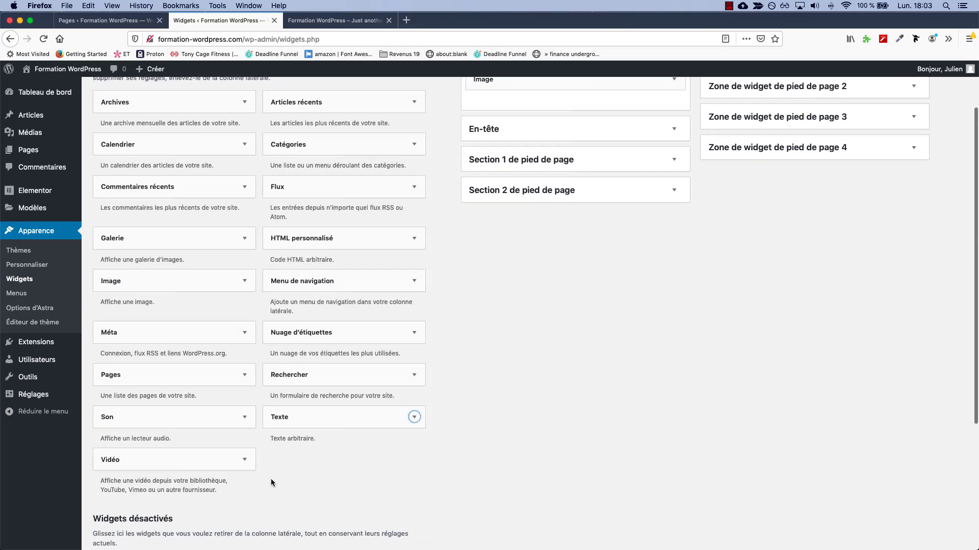
pyautogui.click(219, 392)
pyautogui.click(203, 398)
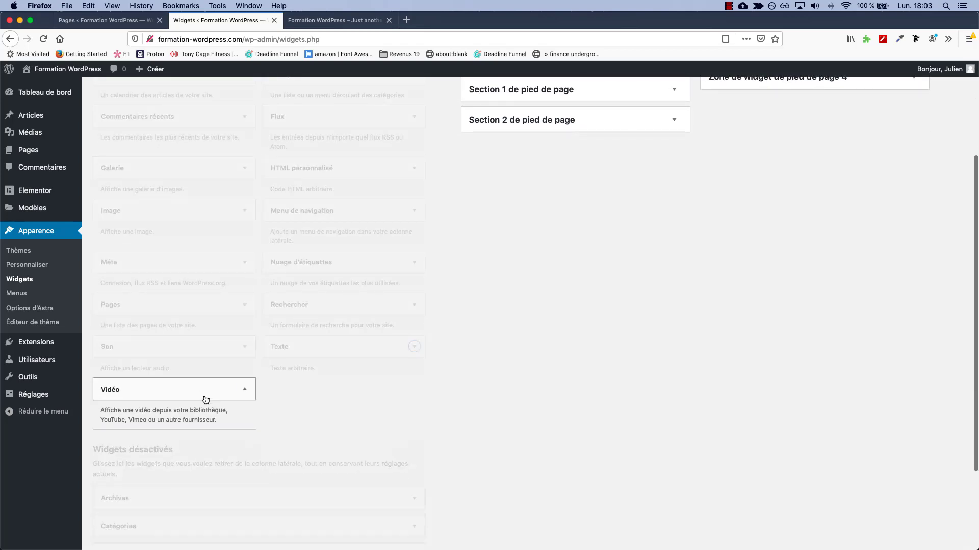
pyautogui.moveTo(203, 398); pyautogui.dragTo(539, 167)
pyautogui.scroll(3, 546, 312)
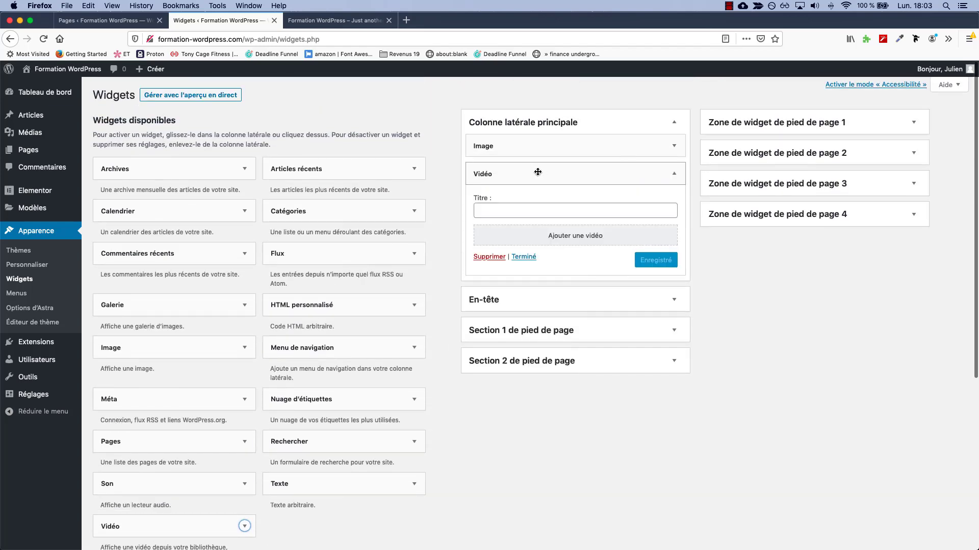
# Search YouTube for "timelapse" in a new browser tab and open the "30 Days Timelapse at Sea | 4K" video
pyautogui.click(406, 20)
pyautogui.write('youtube.com/')
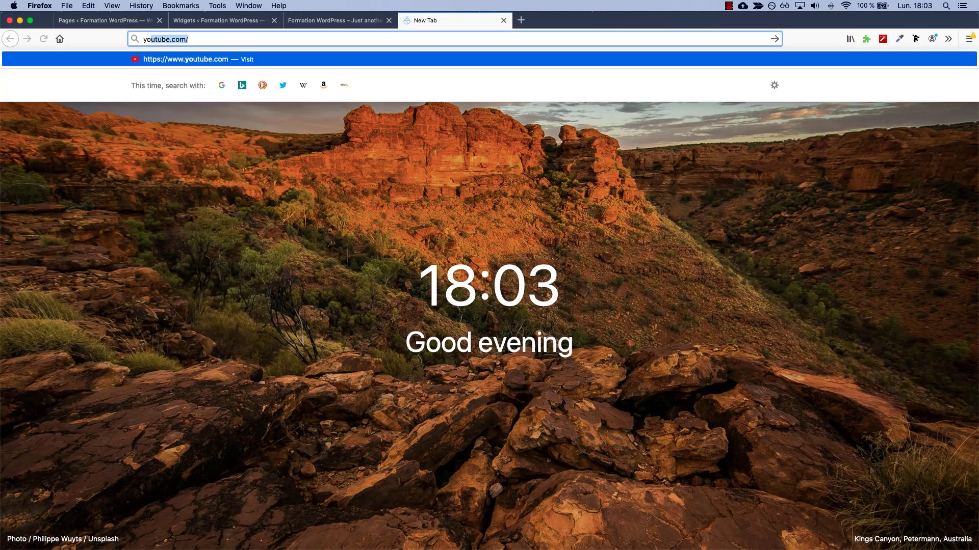
pyautogui.press('Return')
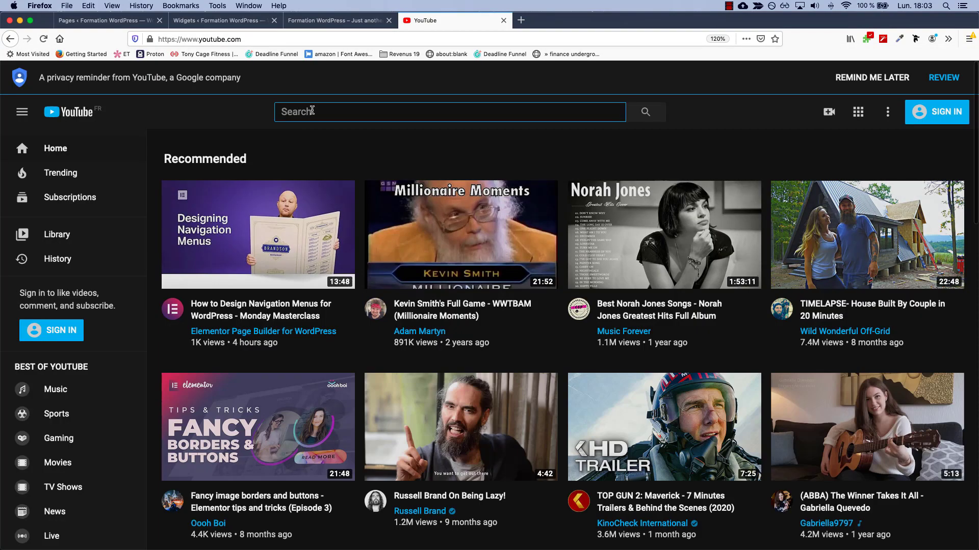
pyautogui.write('timelapse')
pyautogui.press('Return')
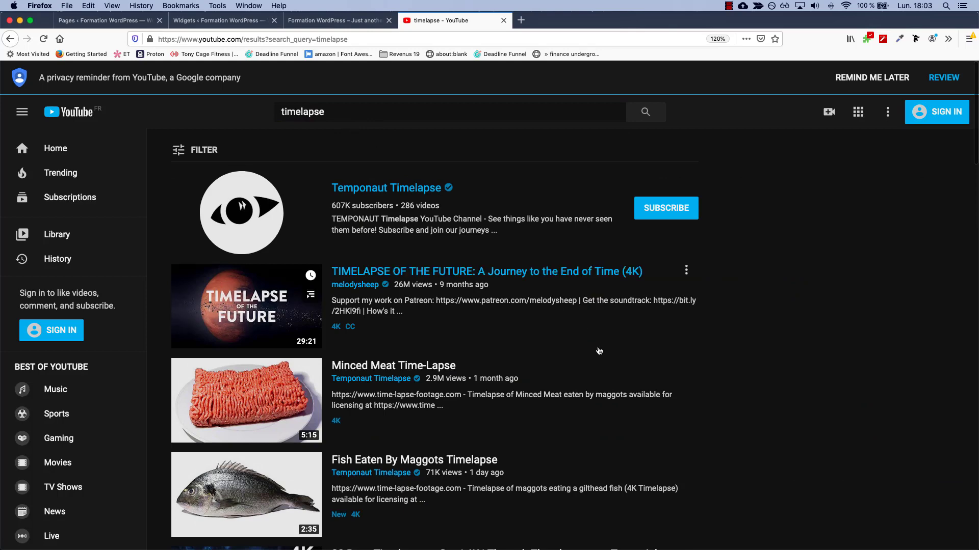
pyautogui.scroll(-5, 405, 316)
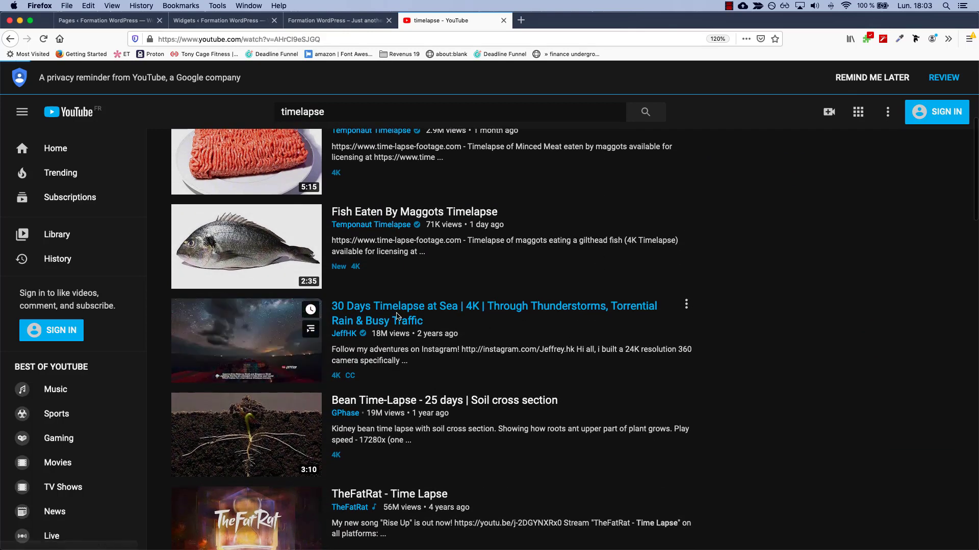
pyautogui.click(405, 316)
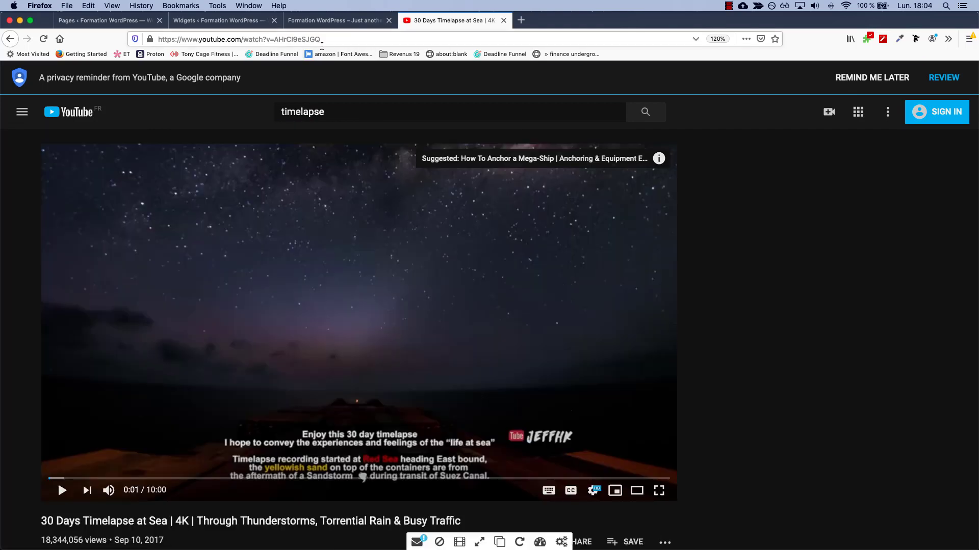
# Copy the web address of the "30 Days Timelapse at Sea" video page
pyautogui.click(321, 45)
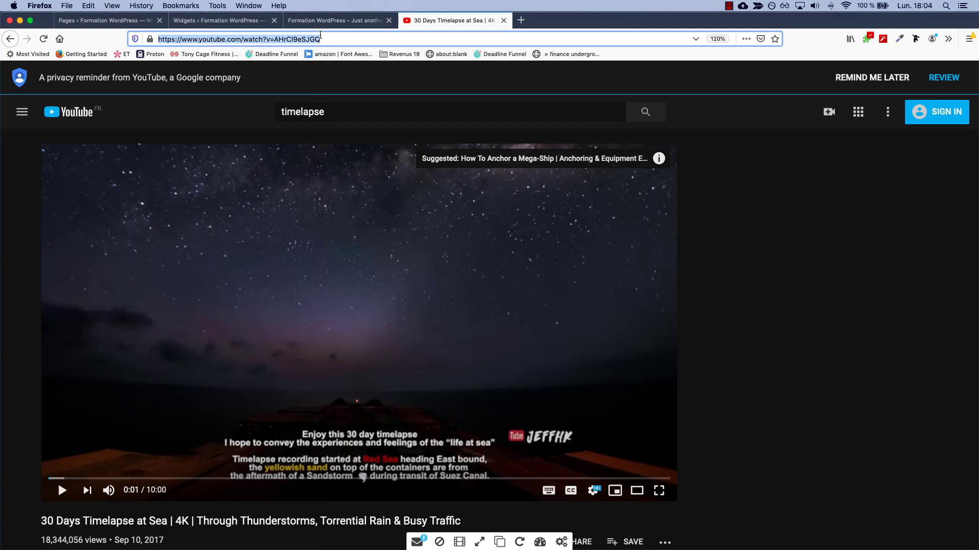
pyautogui.rightClick(308, 37)
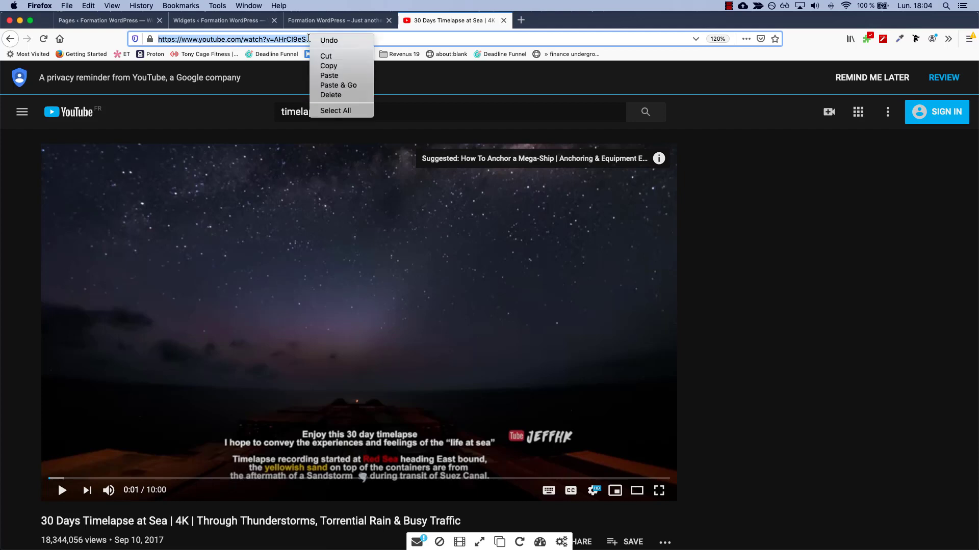
pyautogui.click(328, 66)
# Back in the widget settings, insert the copied YouTube address as the Vidéo widget's video from a web address and save the widget
pyautogui.click(214, 21)
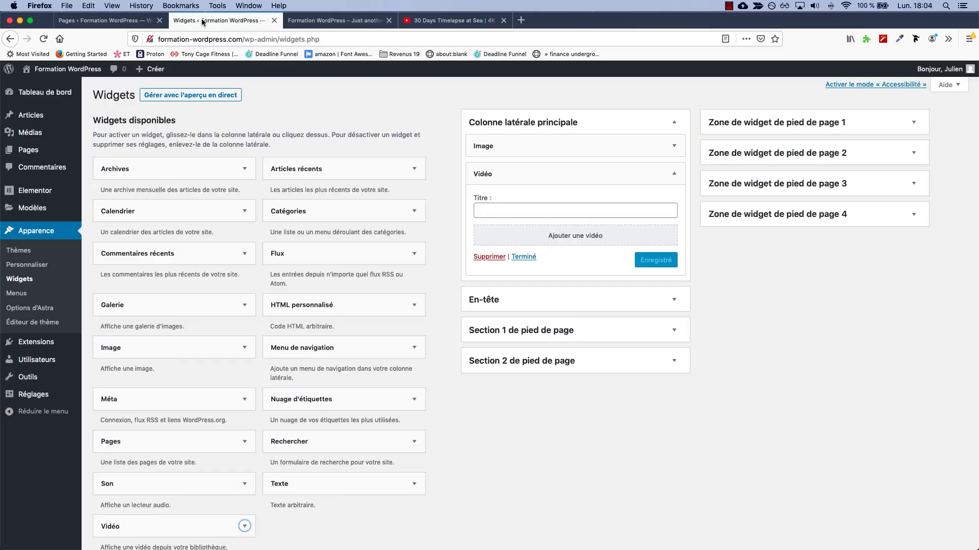
pyautogui.click(537, 235)
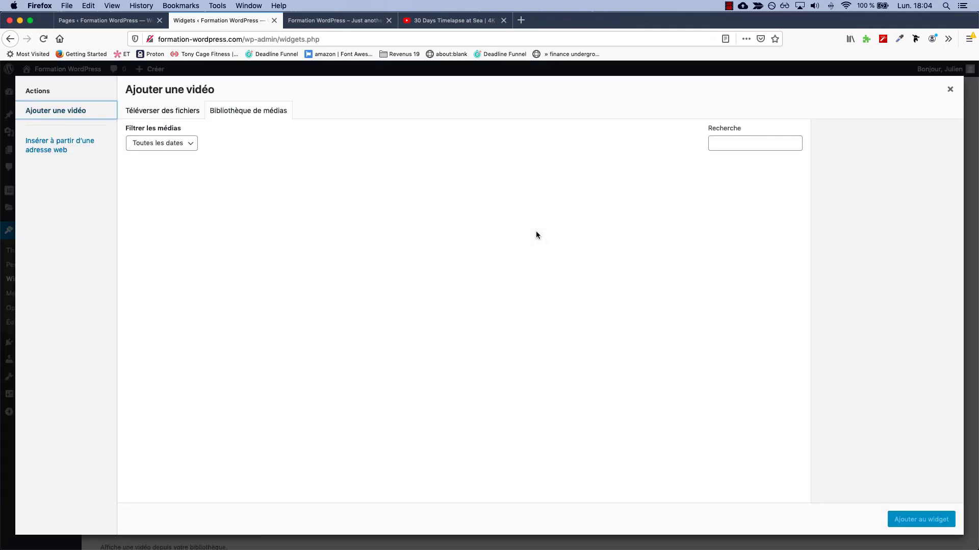
pyautogui.click(80, 149)
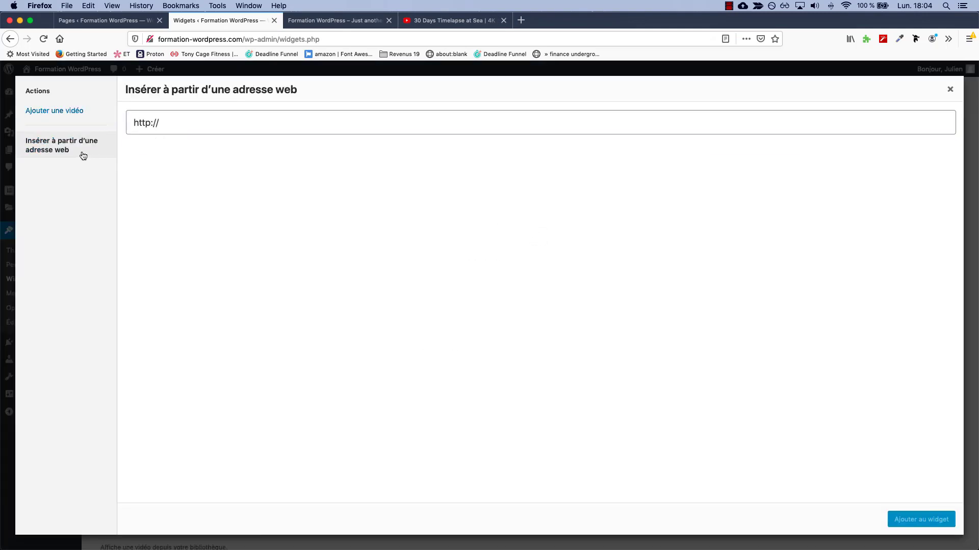
pyautogui.rightClick(204, 125)
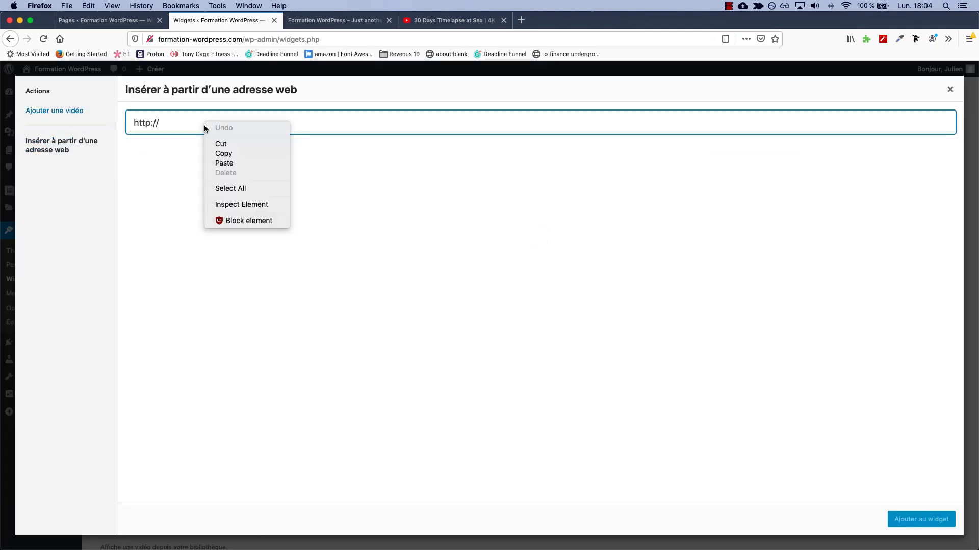
pyautogui.click(225, 164)
pyautogui.click(916, 520)
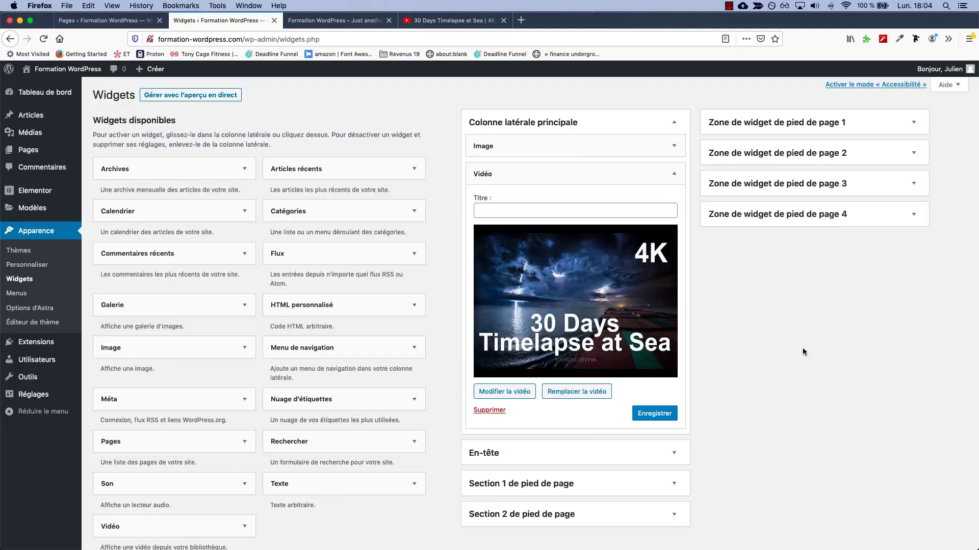
pyautogui.click(669, 414)
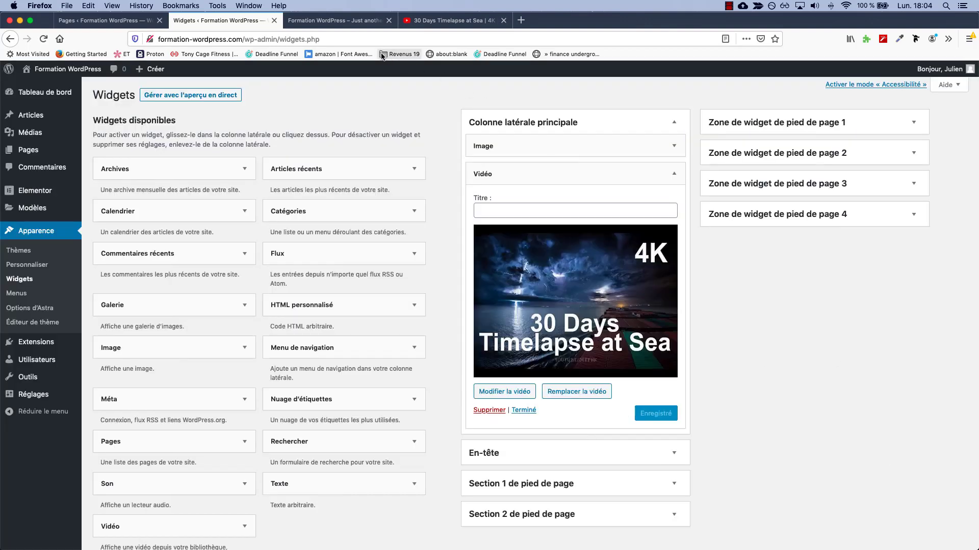
# Reload the site's home page and test the sidebar video by playing it, skipping ahead to about 4 minutes and pausing it
pyautogui.click(333, 21)
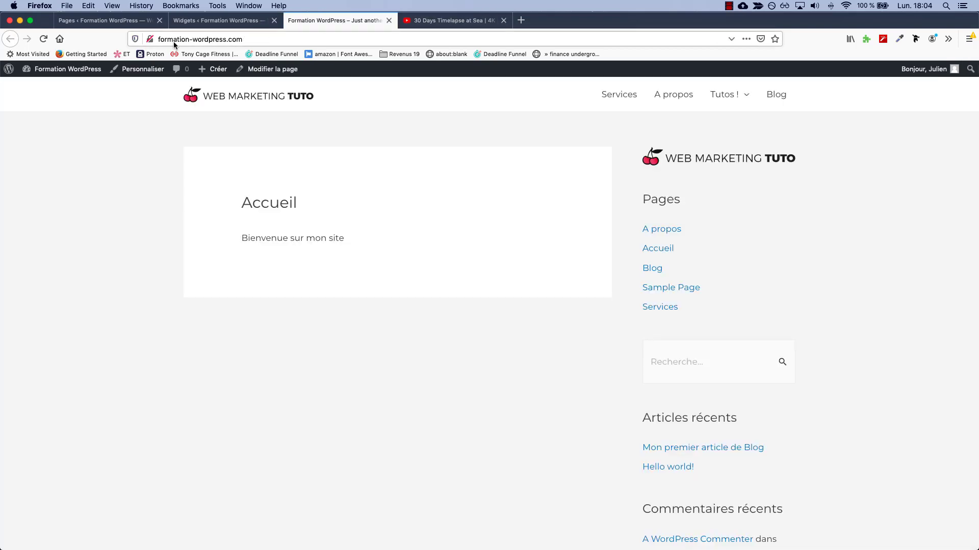
pyautogui.click(38, 40)
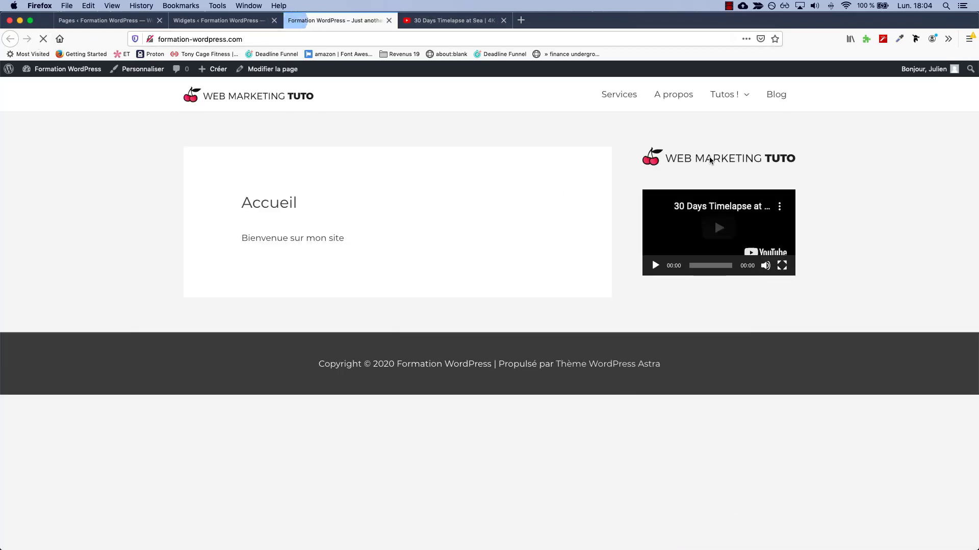
pyautogui.click(654, 266)
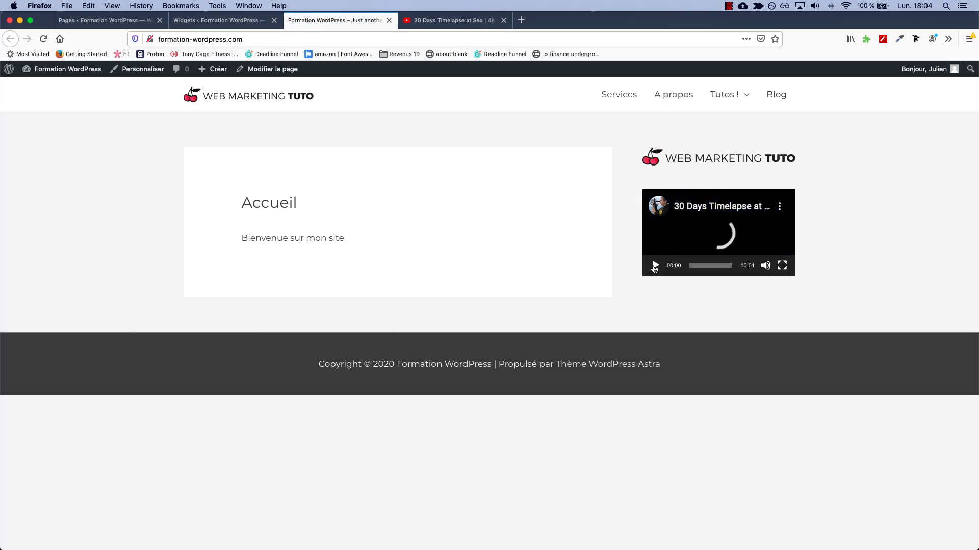
pyautogui.click(706, 265)
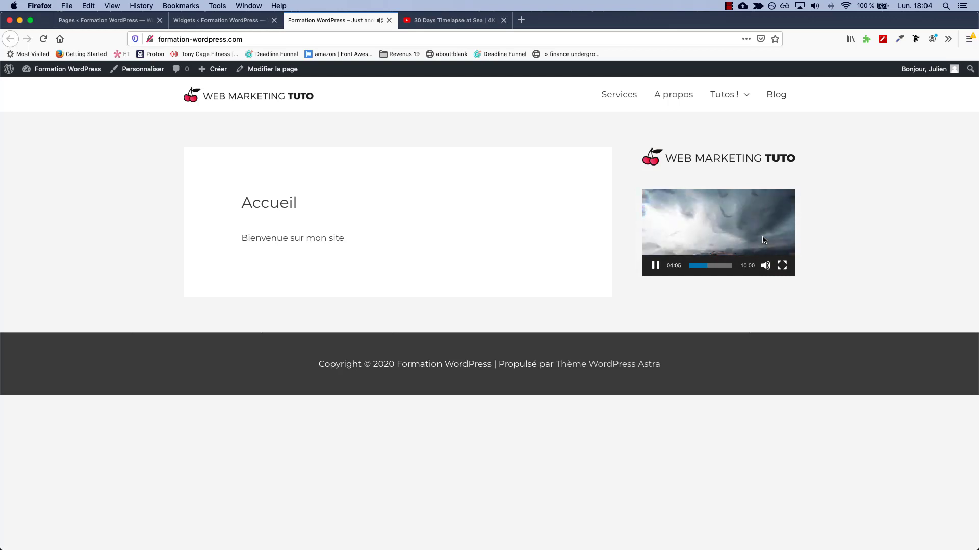
pyautogui.click(724, 238)
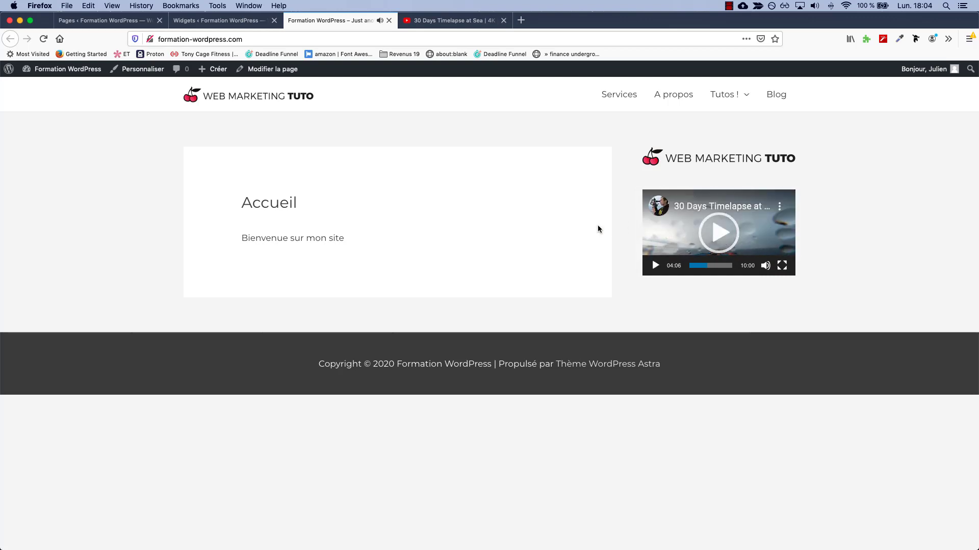